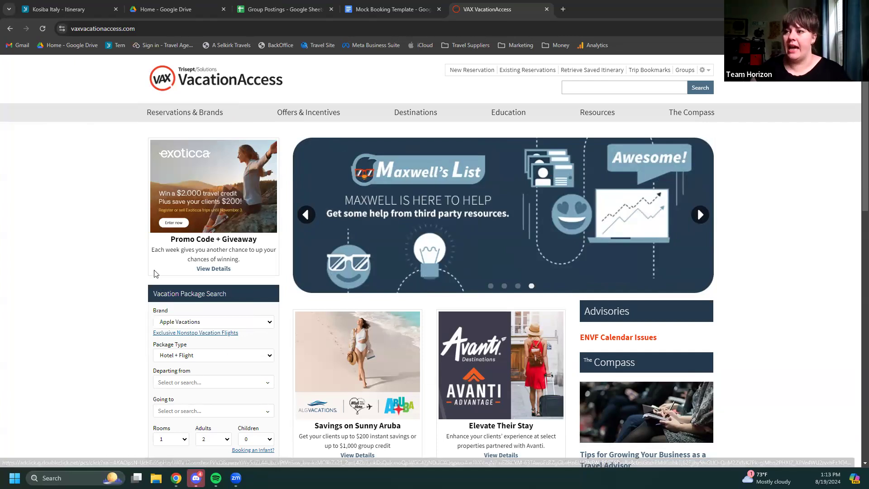
Choose Funjet Vacations in the Brand list of the Vacation Package Search
scroll(154, 273, down, 2)
click(218, 249)
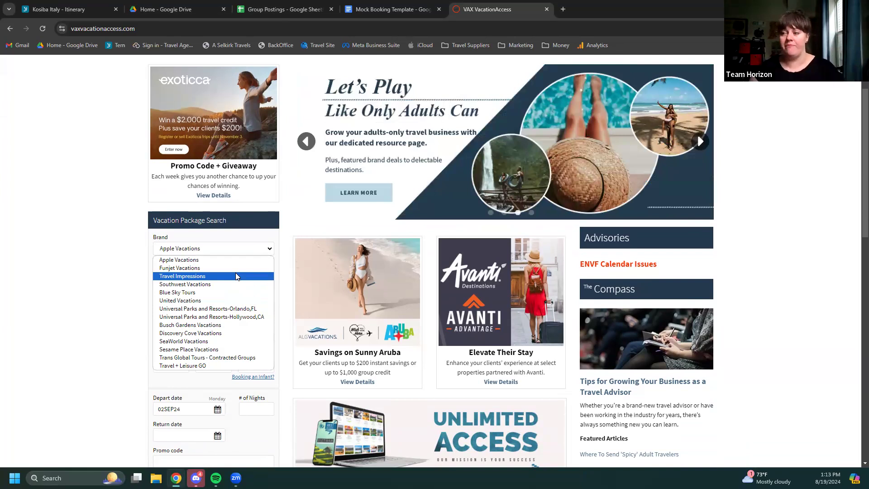
key(Up)
key(Return)
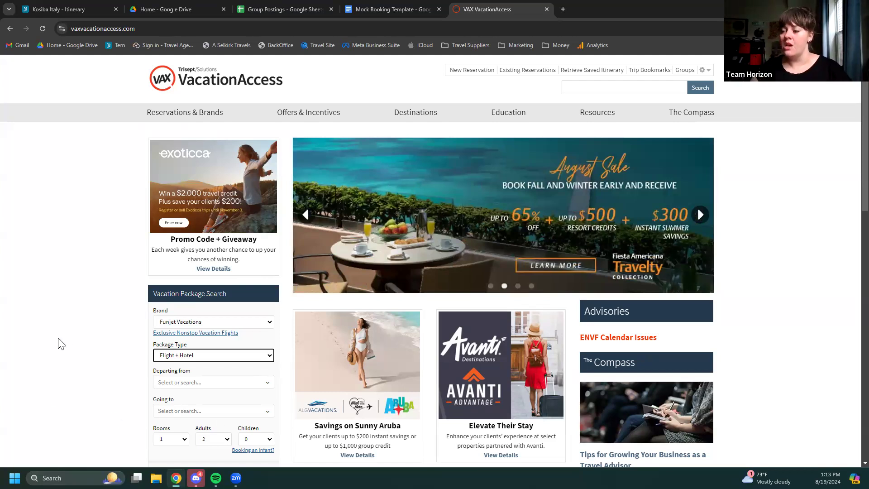
scroll(94, 343, down, 1)
scroll(94, 343, down, 2)
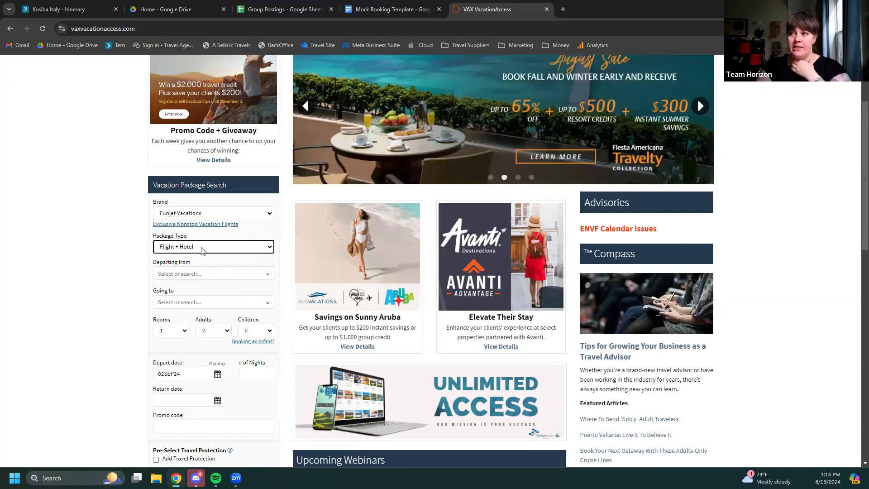
Select Europe Hotel Only from the Package Type list
click(202, 252)
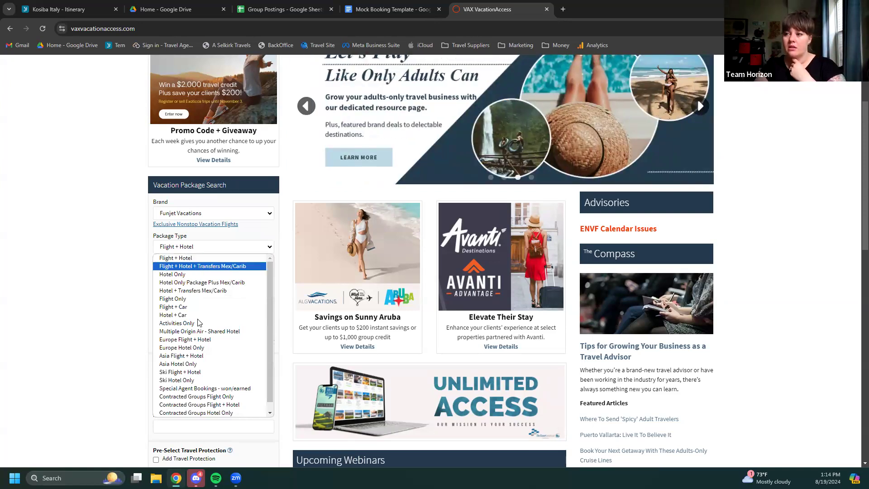
click(202, 349)
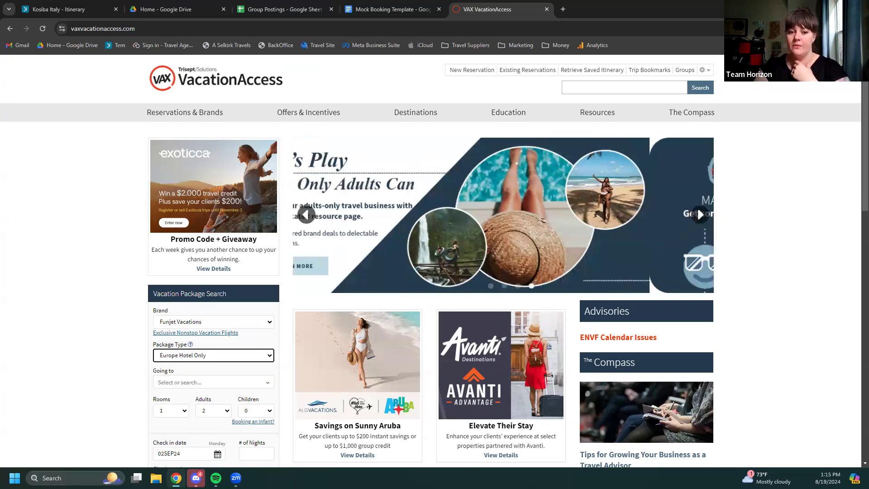
scroll(243, 330, down, 2)
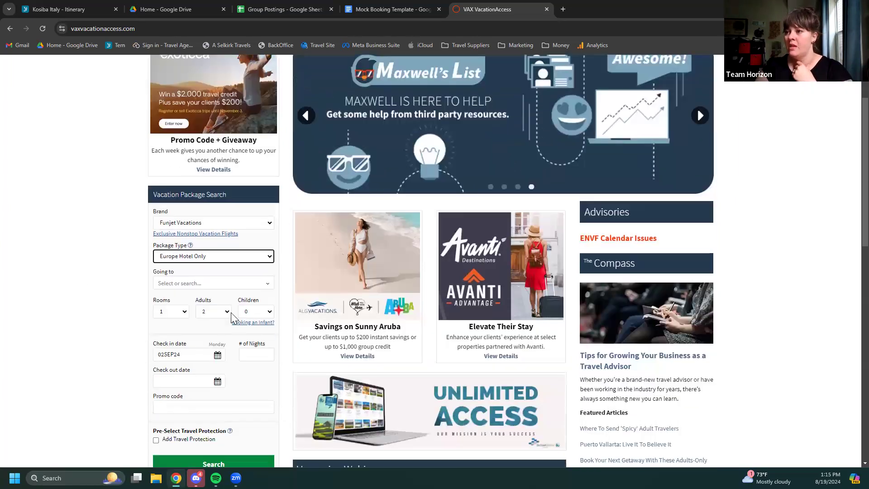
Search the Going to list for 'rome' and pick Rome, Italy (ROM)
click(192, 277)
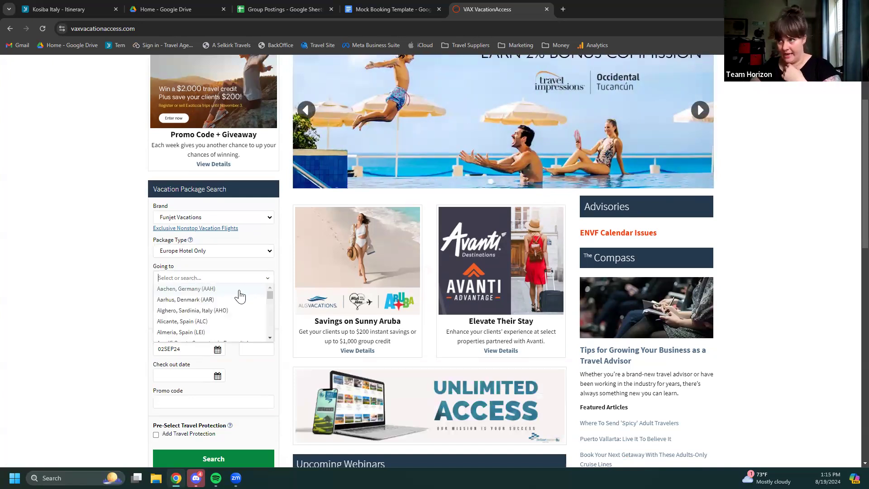
scroll(240, 296, down, 1)
scroll(241, 304, down, 4)
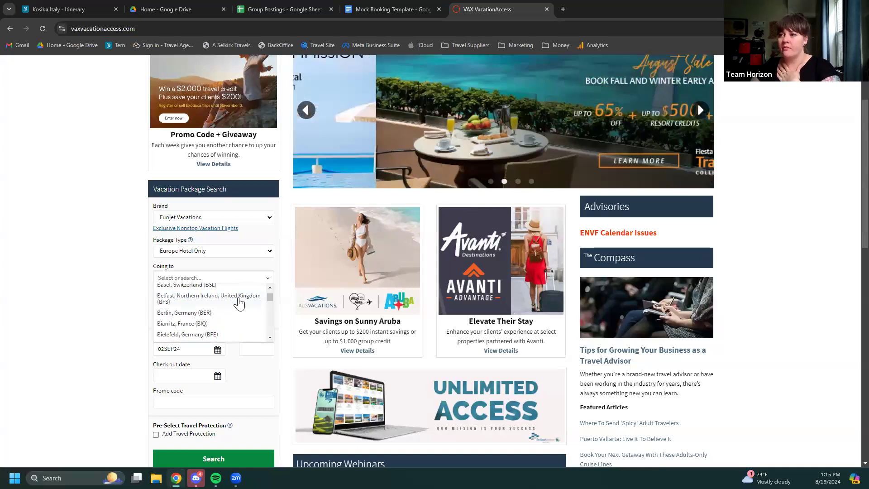
scroll(239, 303, down, 8)
scroll(238, 301, down, 12)
scroll(239, 300, down, 2)
text(rome)
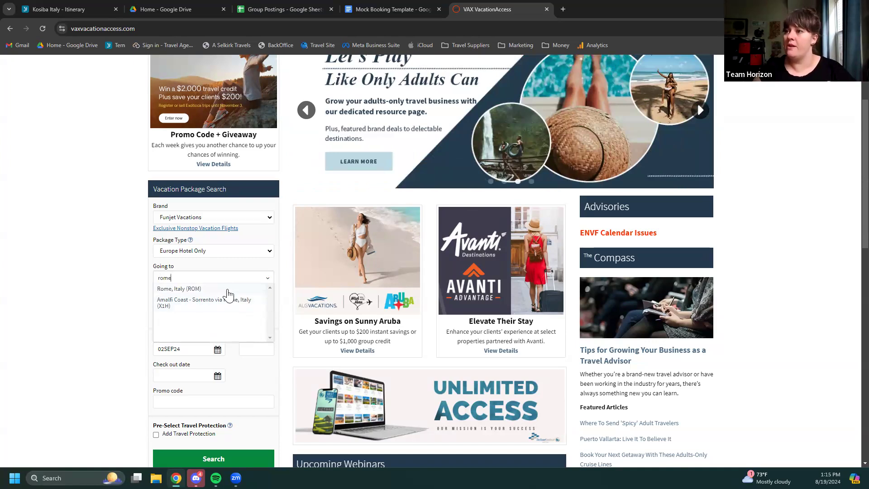
click(228, 290)
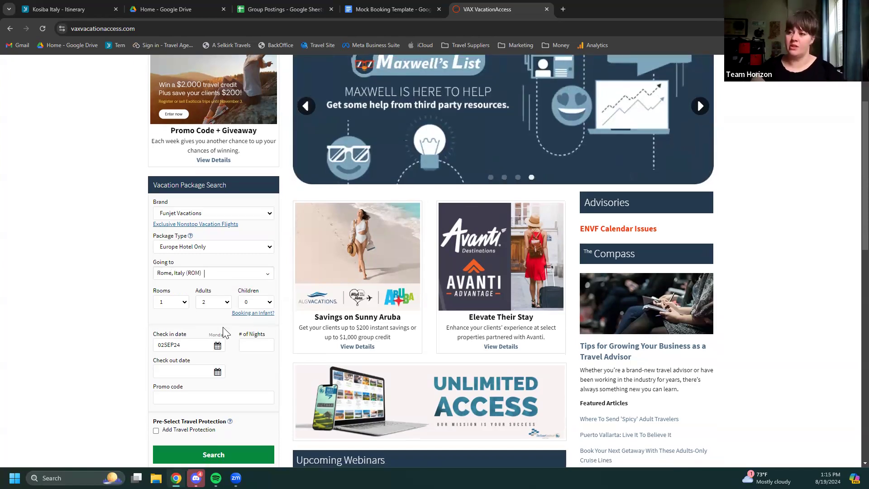
scroll(198, 299, up, 1)
scroll(198, 299, down, 2)
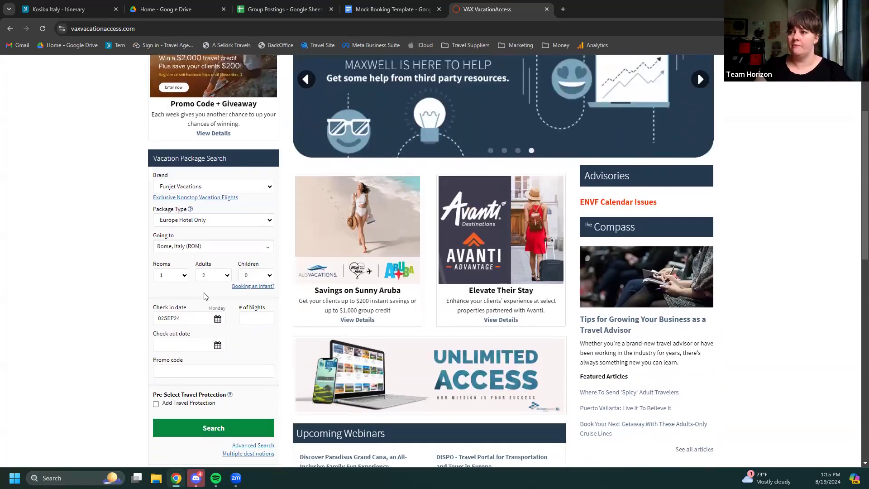
Set check-in to 20 December 2024 and check-out to 27 December 2024
click(219, 287)
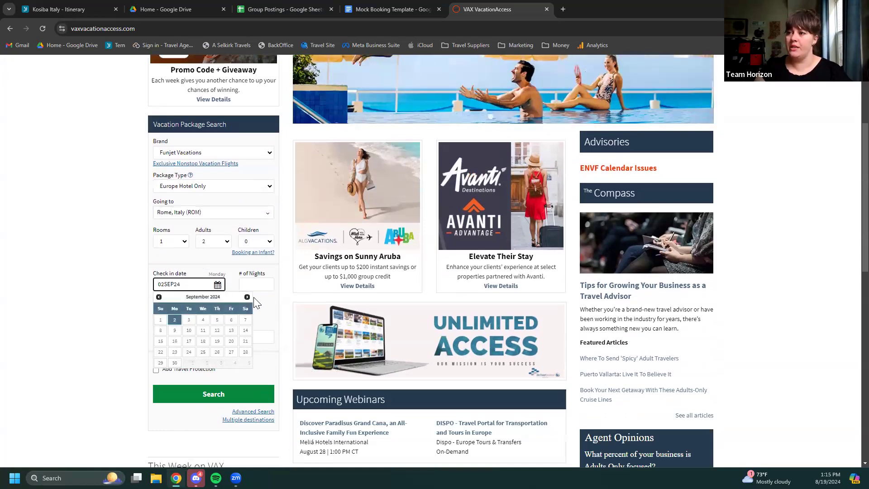
click(247, 298)
click(248, 297)
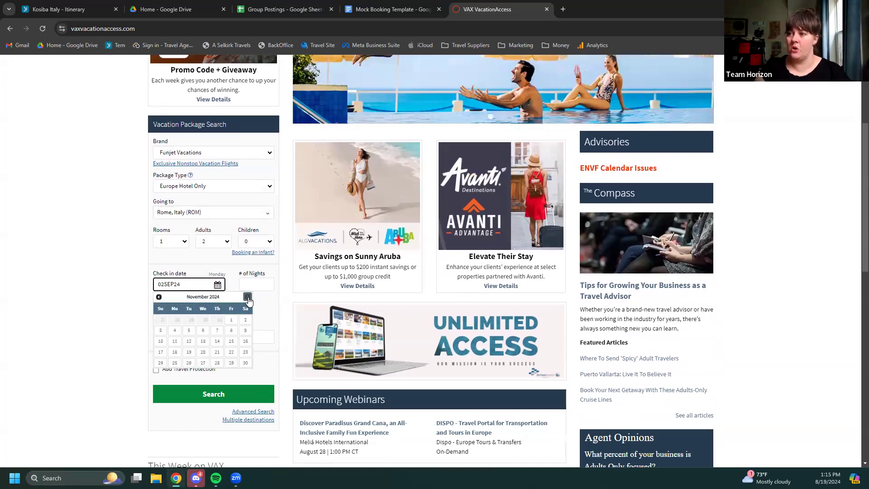
click(248, 298)
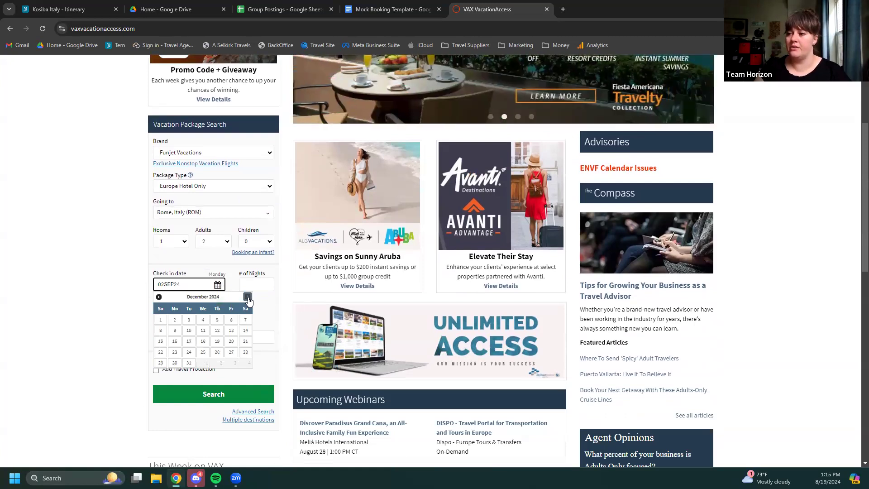
click(232, 341)
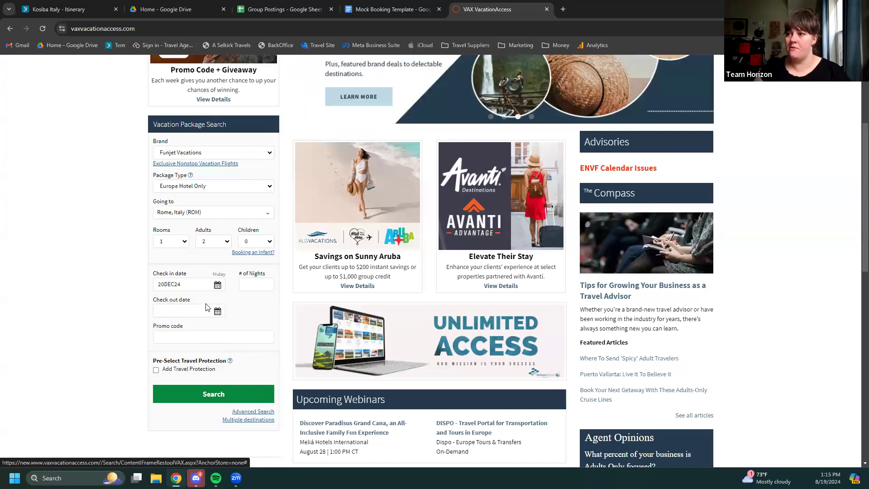
click(217, 311)
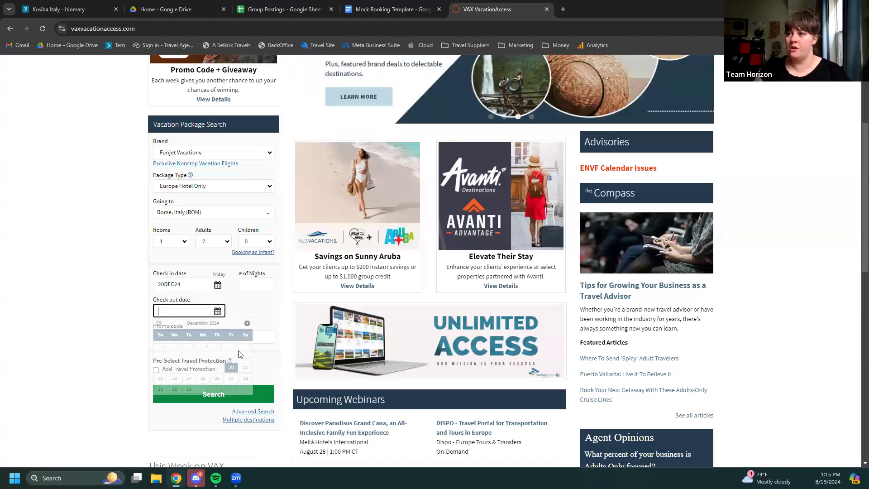
click(232, 379)
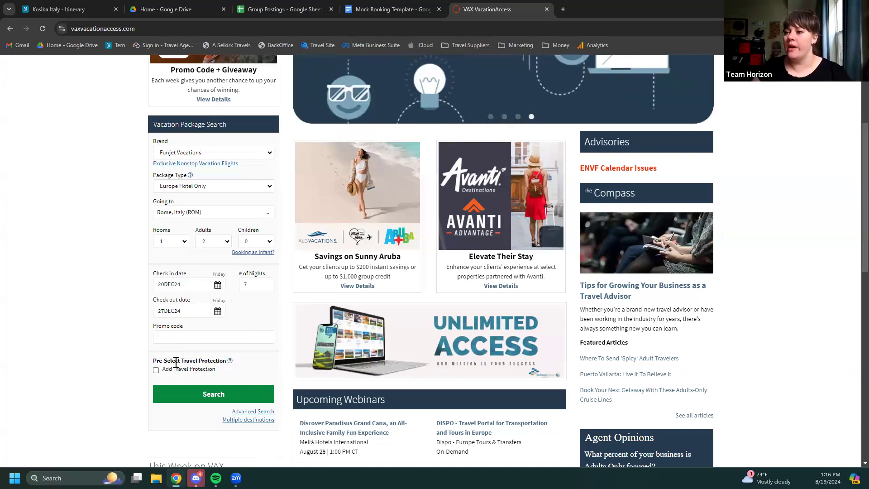
Add travel protection and run the Rome package search
click(156, 371)
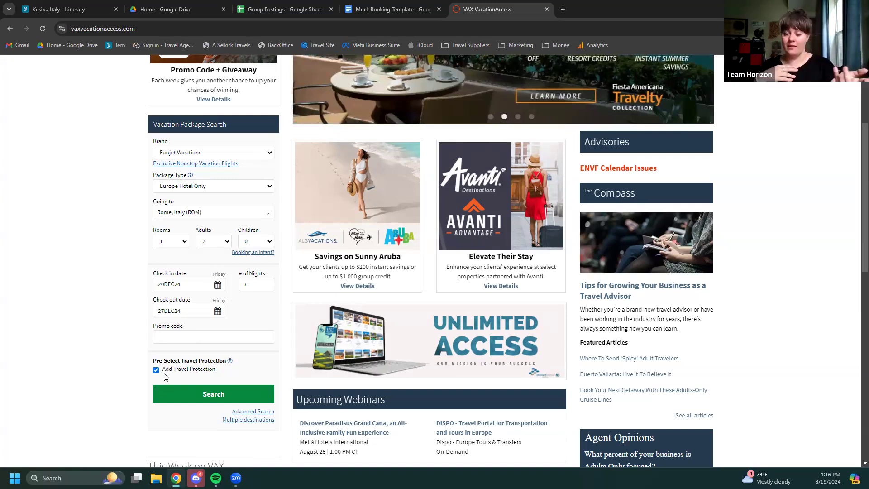
scroll(219, 394, up, 1)
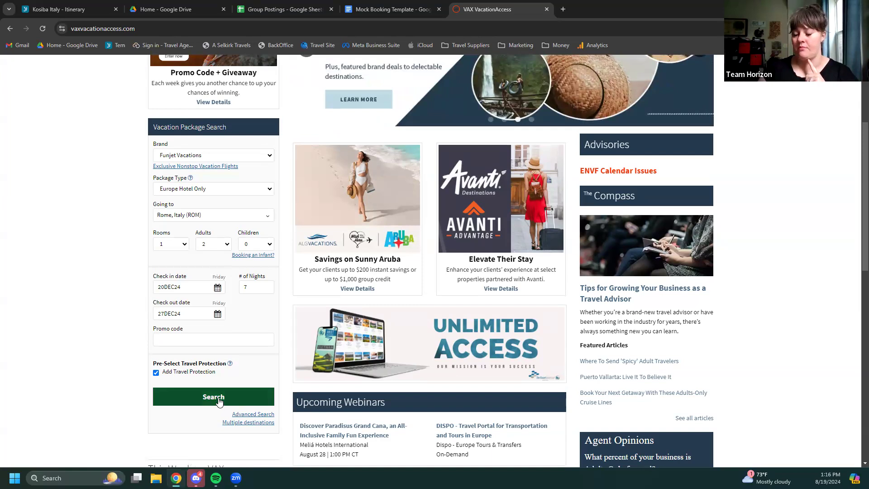
click(218, 397)
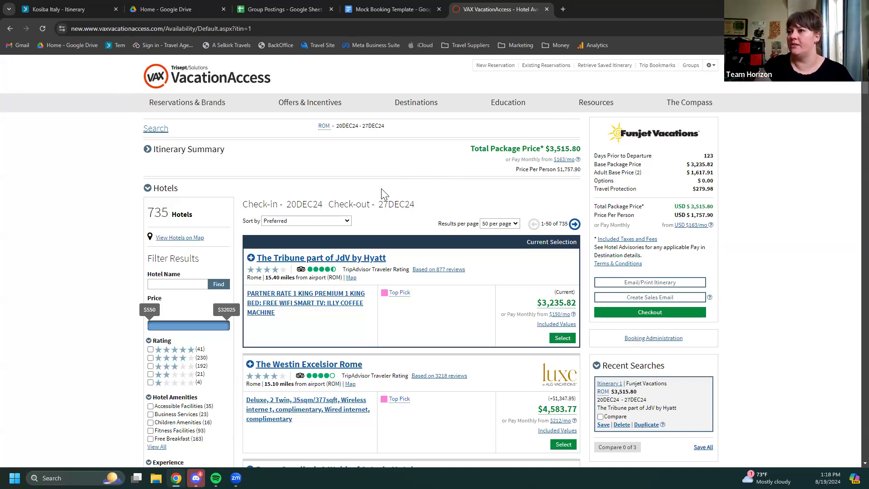
Filter the Rome hotel results to 5-star and 4-star ratings
scroll(383, 193, down, 1)
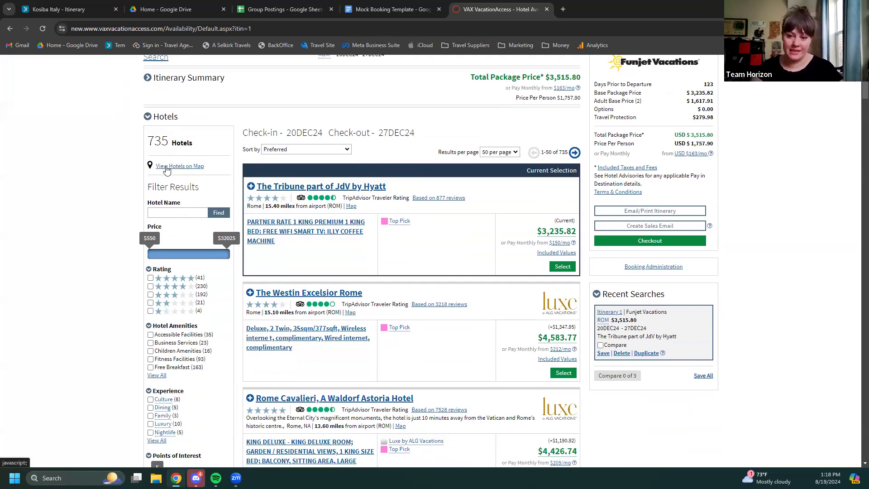
scroll(190, 249, up, 1)
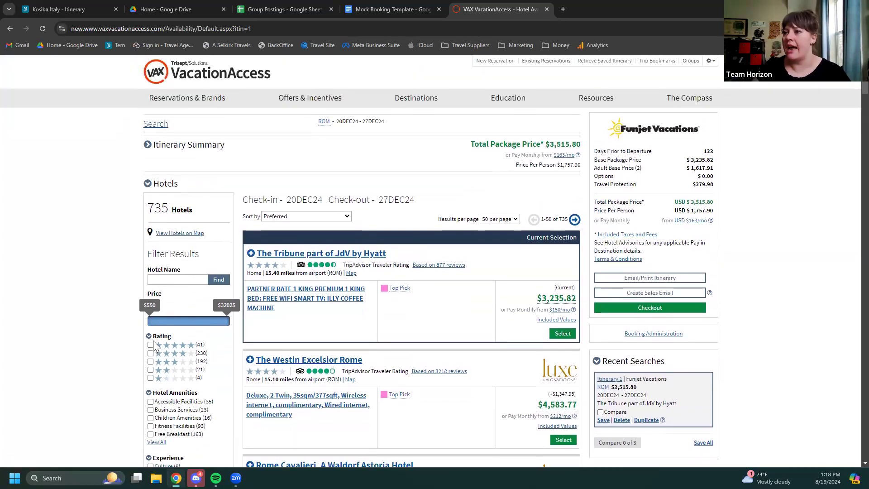
click(151, 345)
click(150, 353)
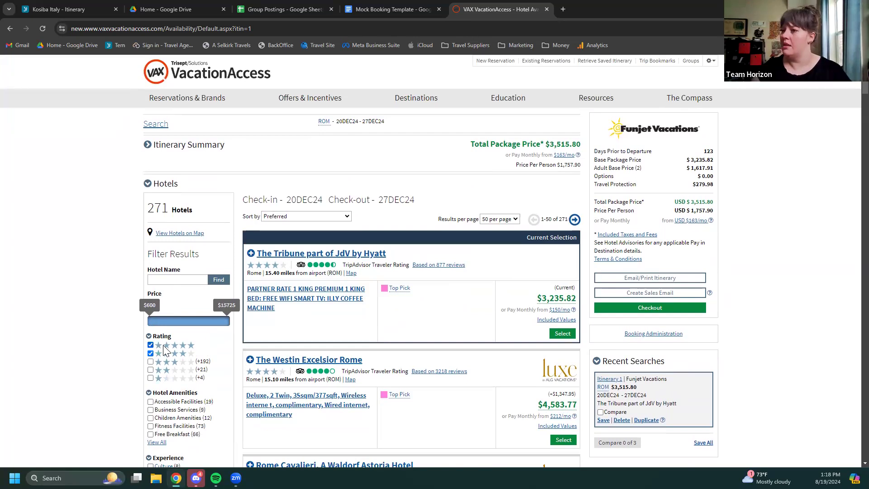
Expand the Points of Interest filter to show every entry
scroll(197, 348, down, 2)
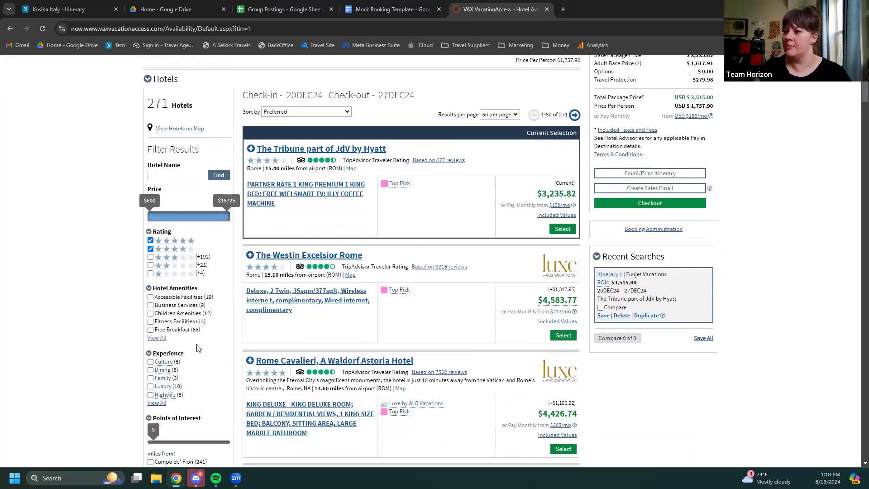
scroll(198, 348, down, 2)
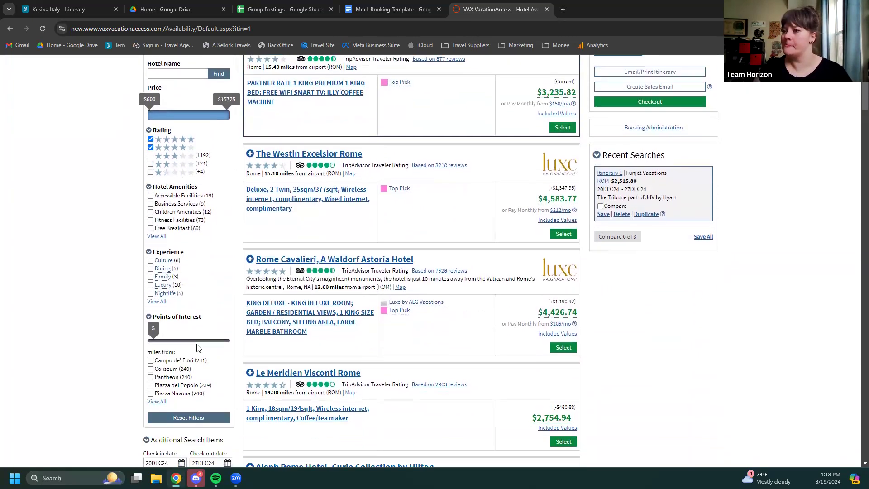
scroll(198, 348, down, 2)
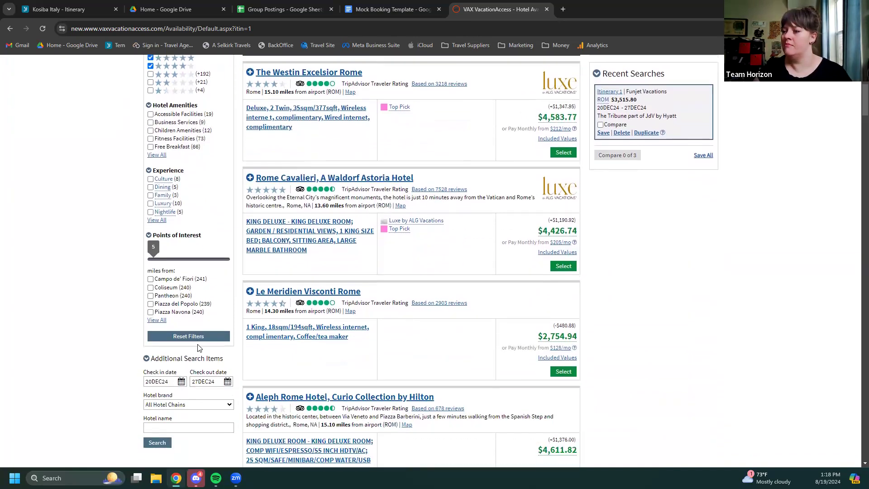
click(157, 321)
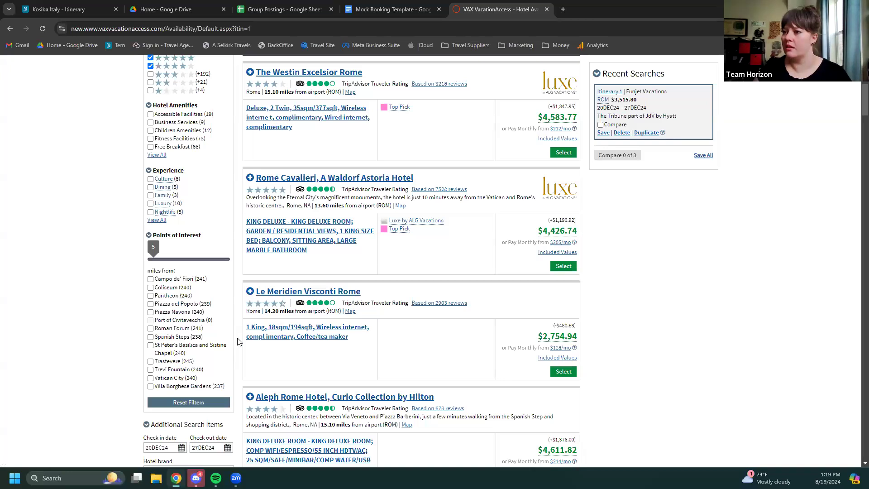
Tick Trevi Fountain as the point-of-interest filter
click(151, 371)
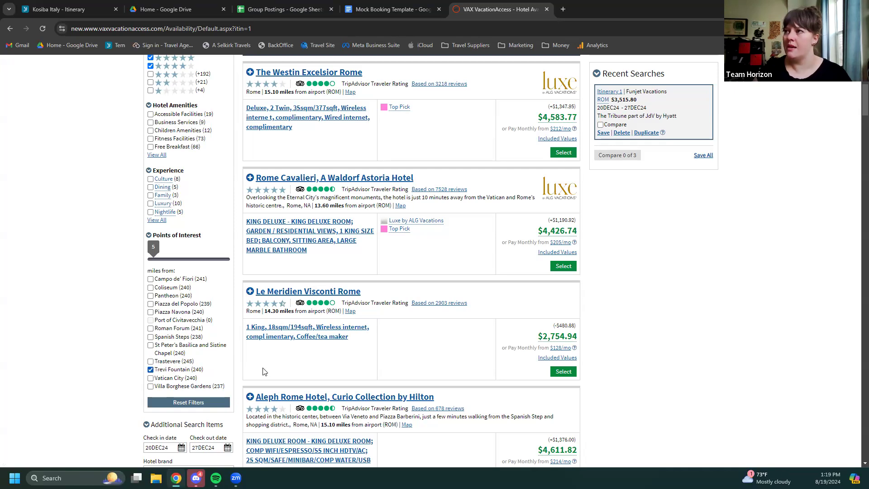
scroll(361, 369, up, 5)
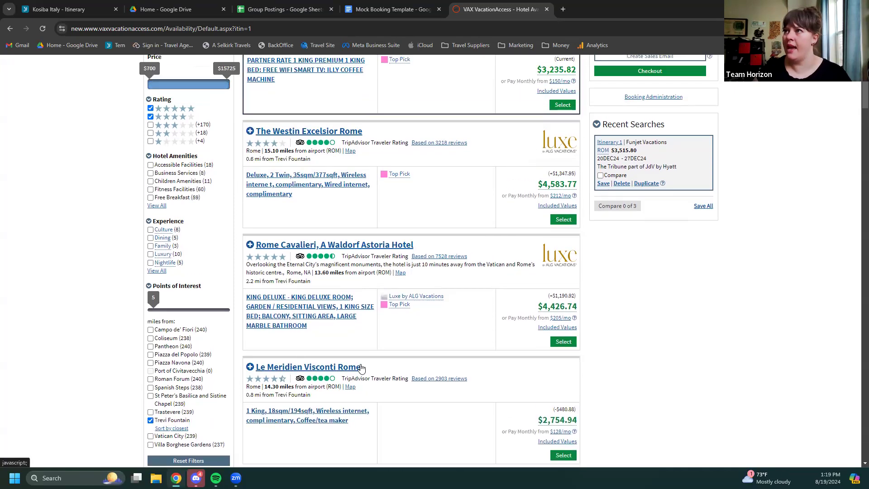
scroll(362, 369, up, 2)
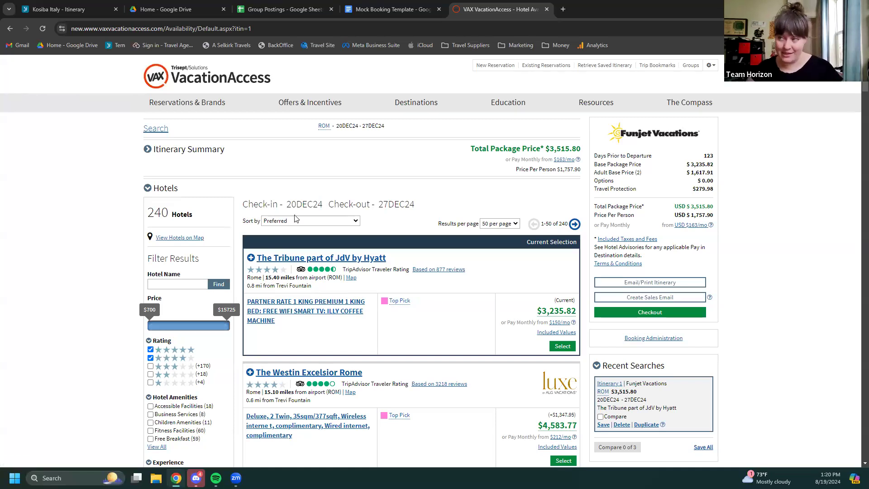
scroll(455, 290, down, 2)
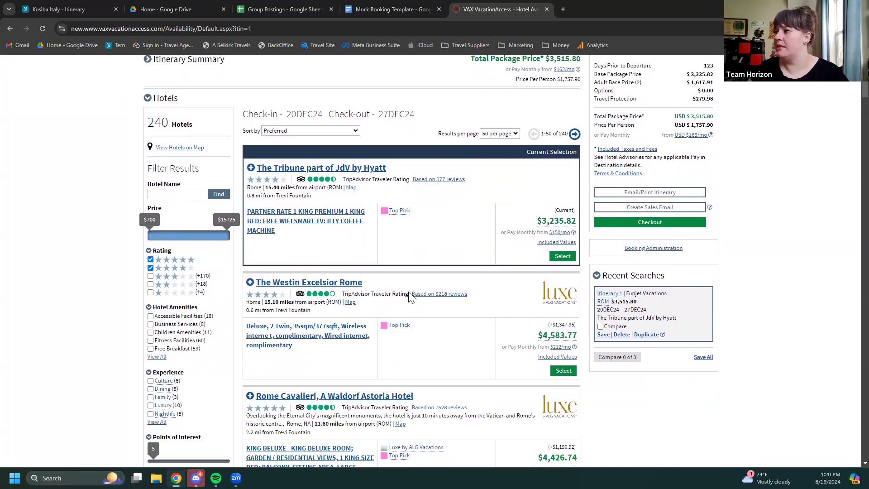
scroll(408, 293, down, 2)
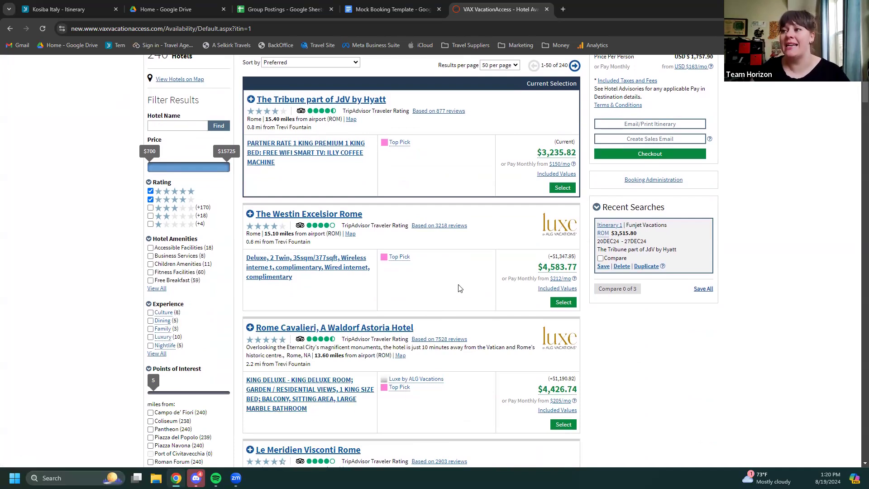
scroll(450, 294, up, 1)
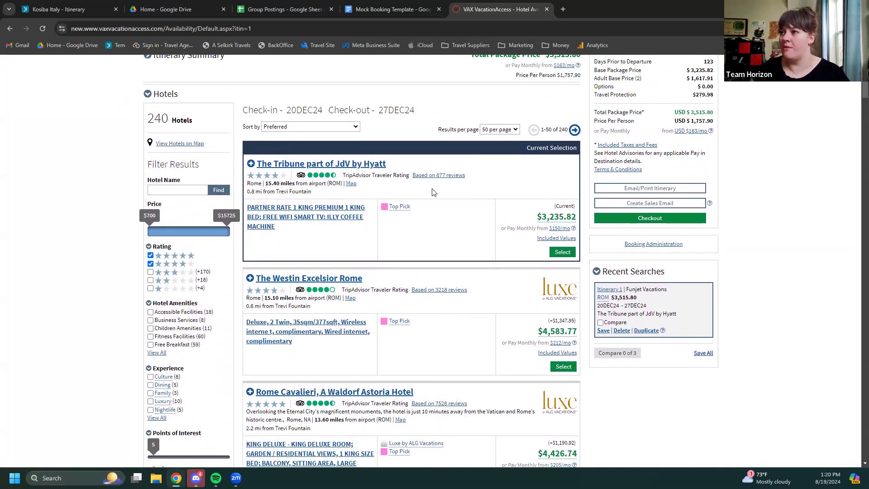
scroll(446, 239, down, 3)
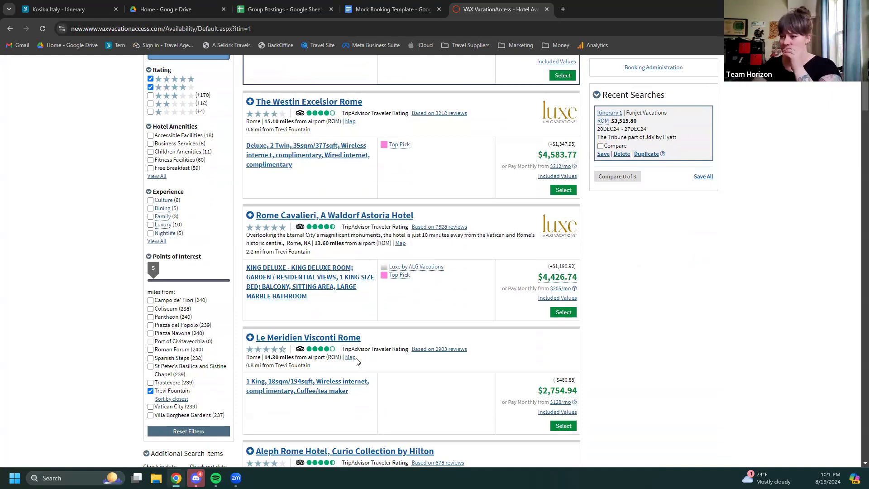
scroll(363, 360, down, 3)
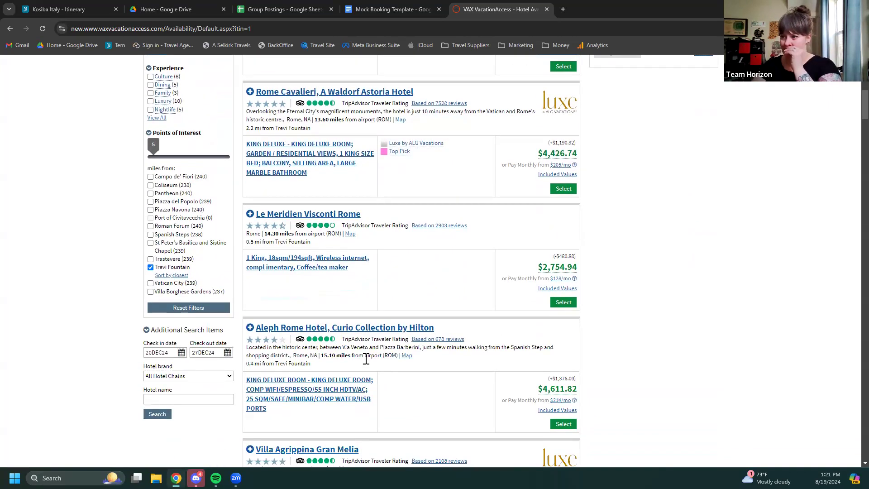
scroll(378, 365, down, 1)
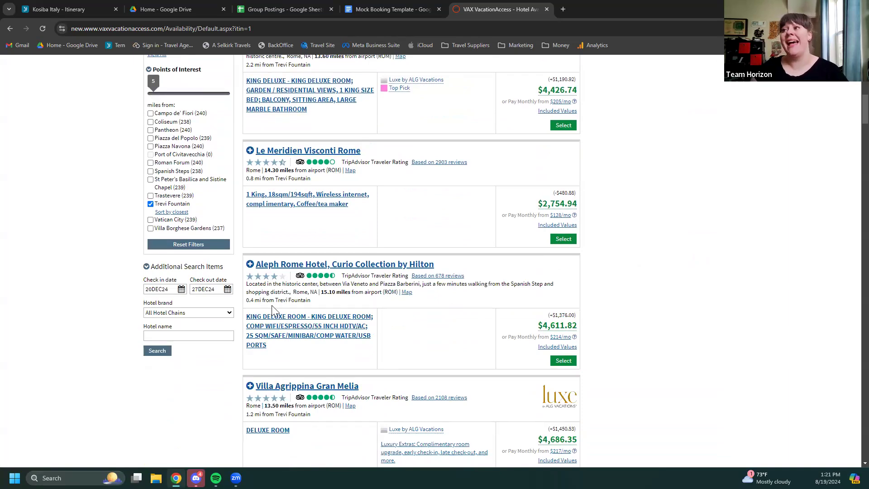
scroll(381, 325, up, 3)
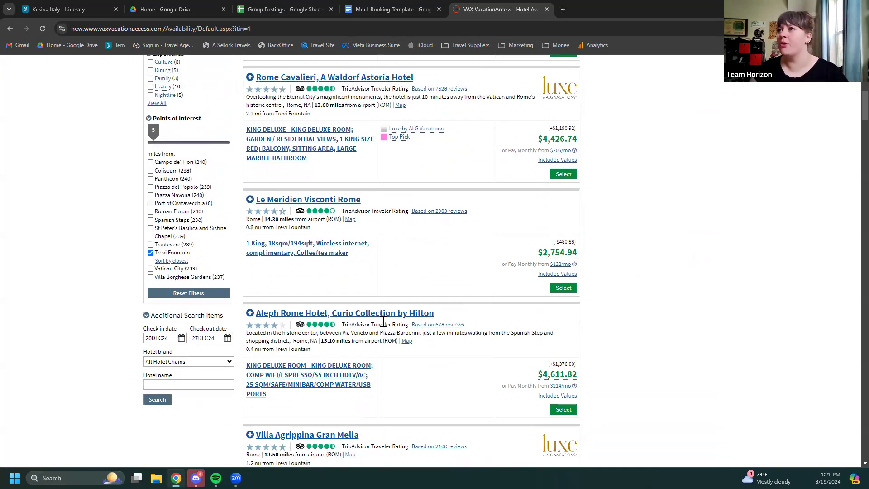
scroll(382, 321, up, 9)
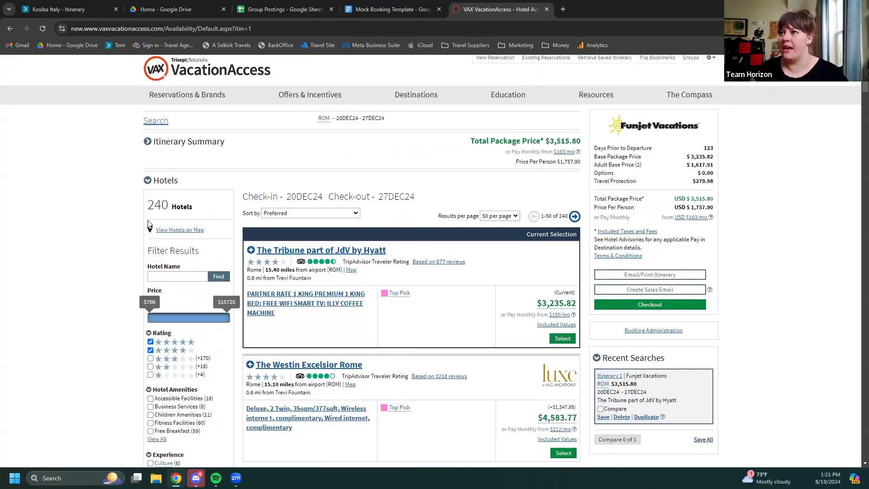
Plot the hotel results on the map and zoom in around central Rome near Trevi
click(172, 230)
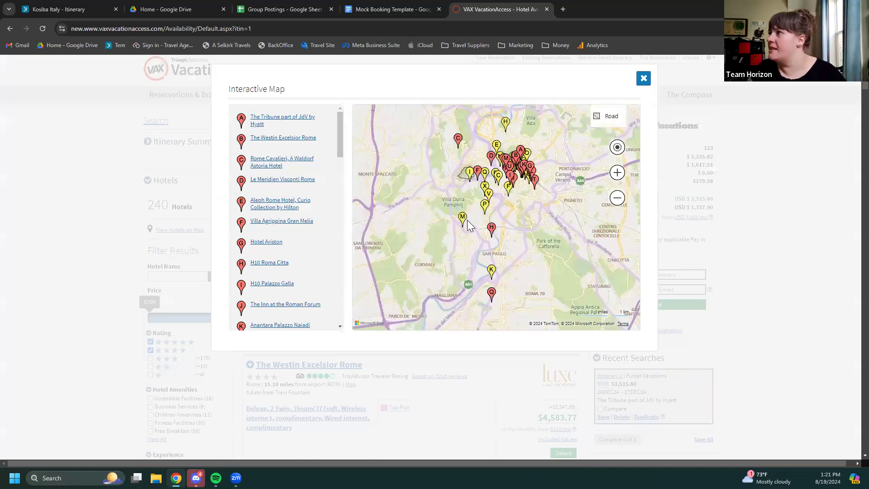
click(617, 173)
drag(523, 206, 490, 288)
click(618, 173)
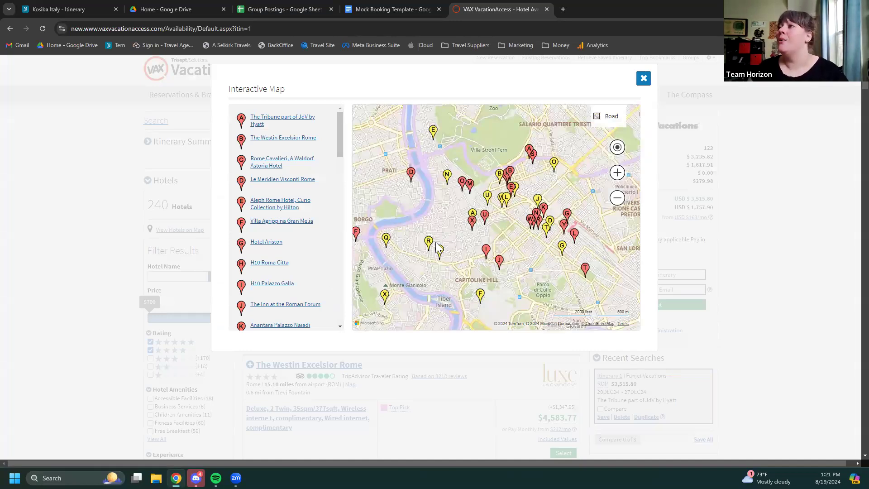
click(608, 115)
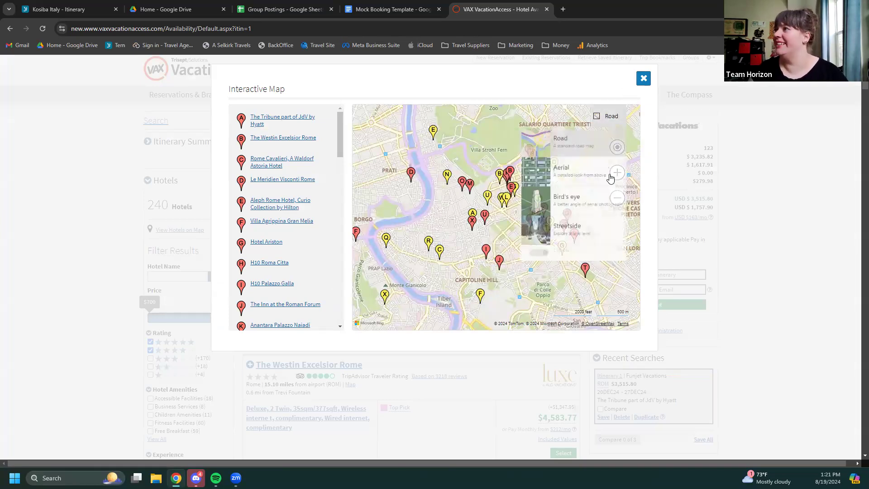
click(617, 172)
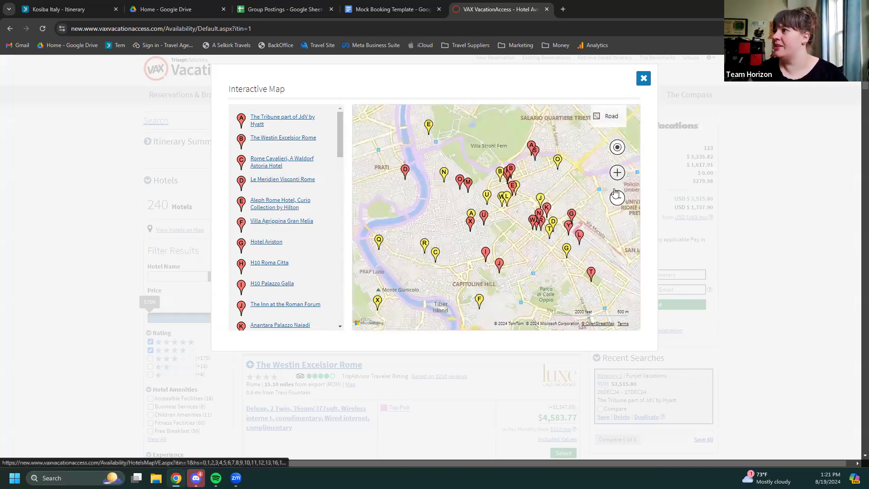
drag(536, 245, 524, 216)
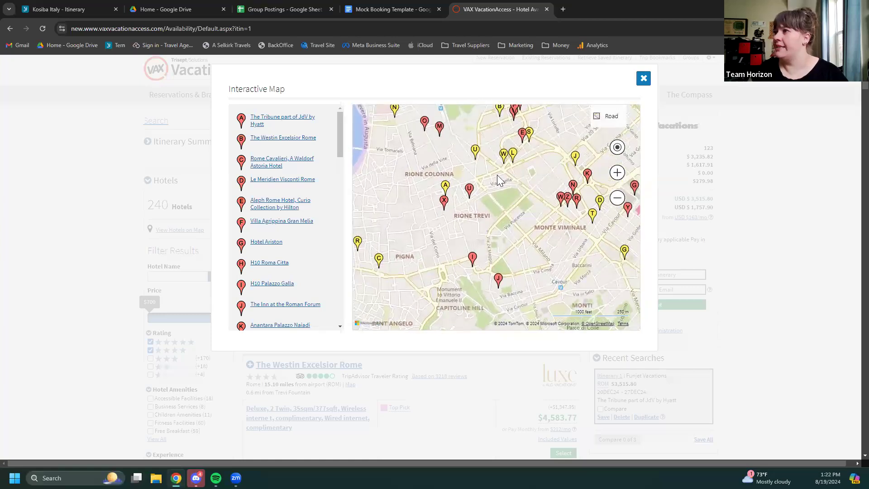
Open Relais Trevi 95 Boutique Hotel from marker U, browse its photos, then close it
click(473, 192)
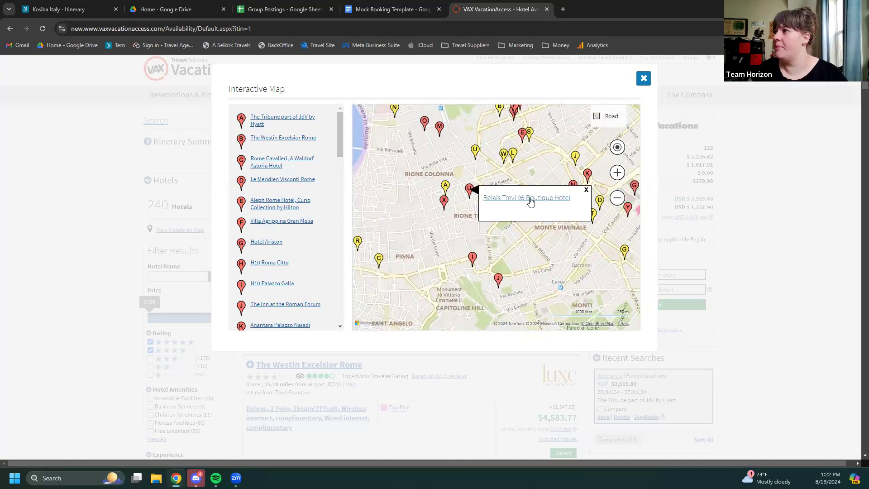
click(532, 198)
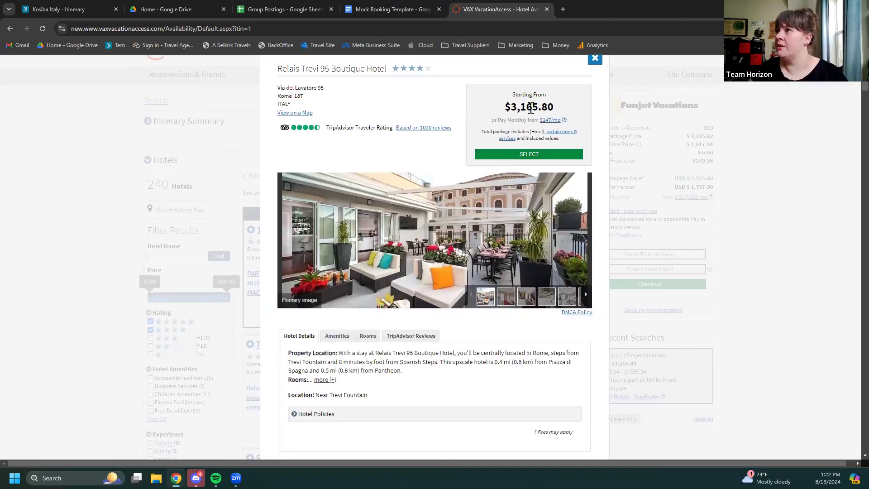
click(582, 240)
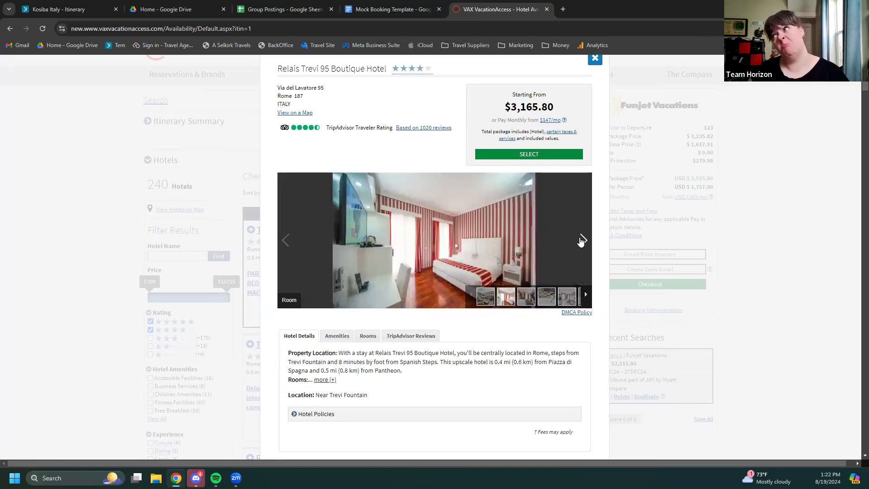
click(581, 240)
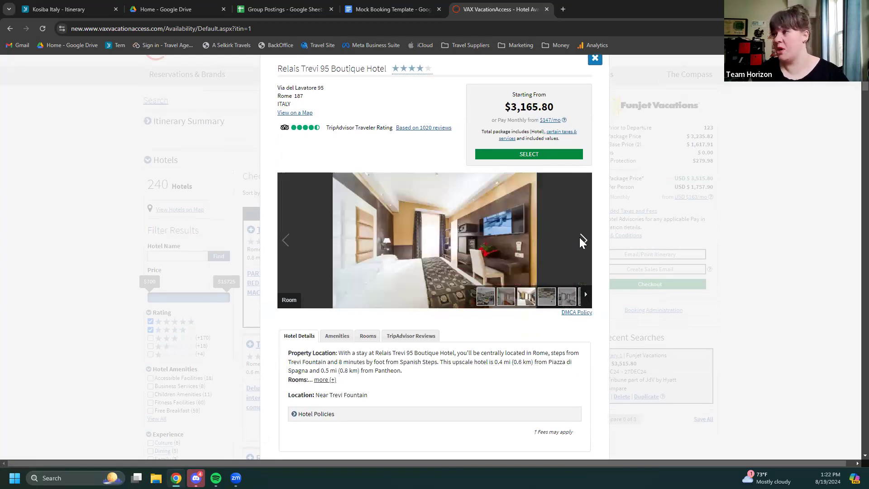
click(582, 242)
click(582, 241)
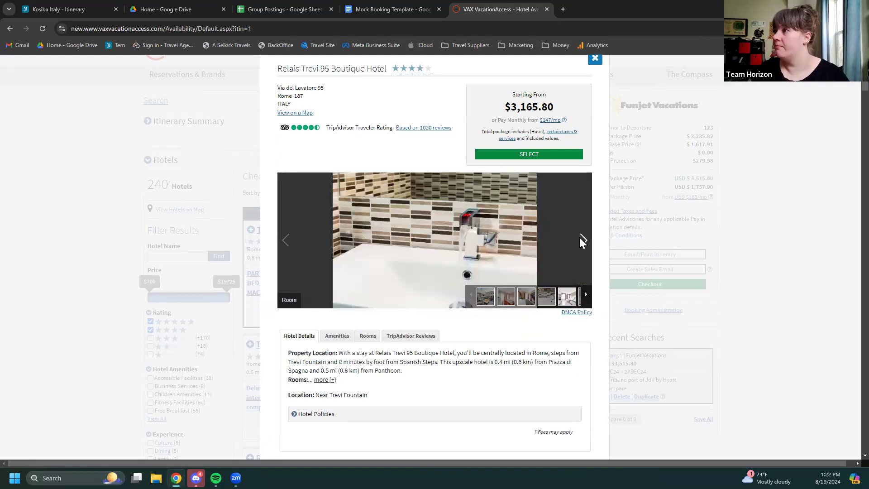
click(582, 241)
click(582, 241)
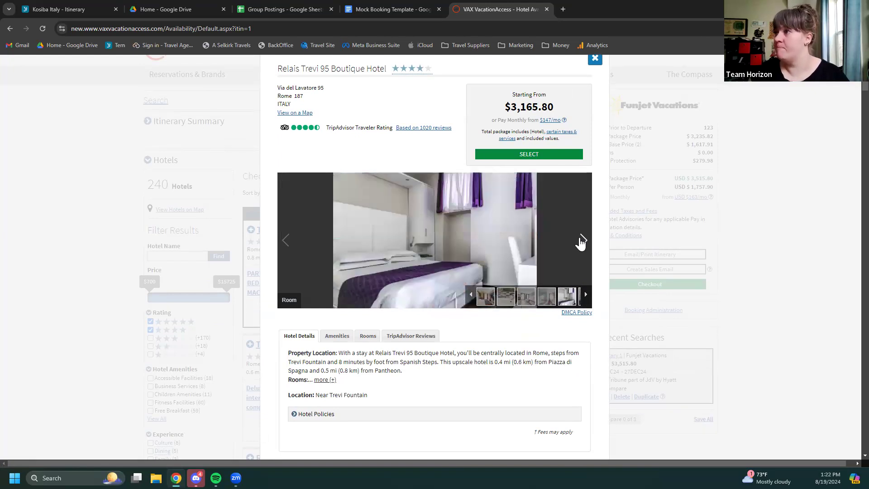
click(582, 241)
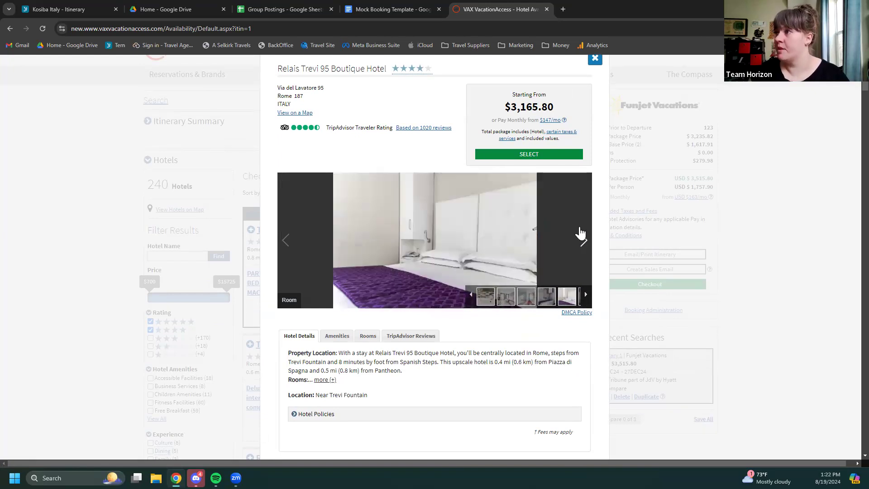
click(595, 59)
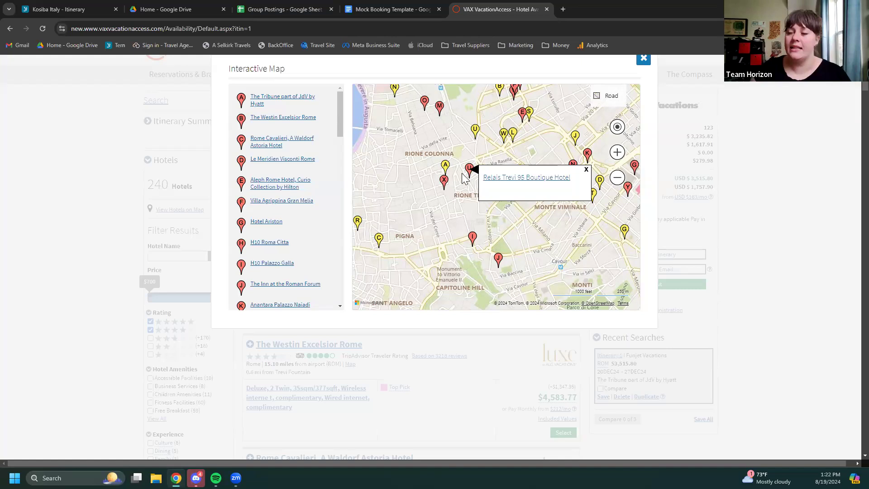
Open Boutique Hotel Trevi from marker X and view its first room photos
click(444, 181)
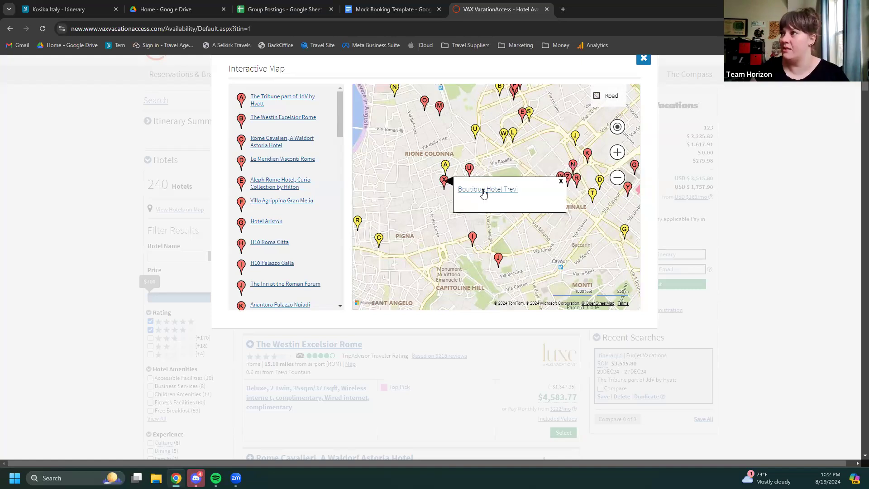
click(483, 190)
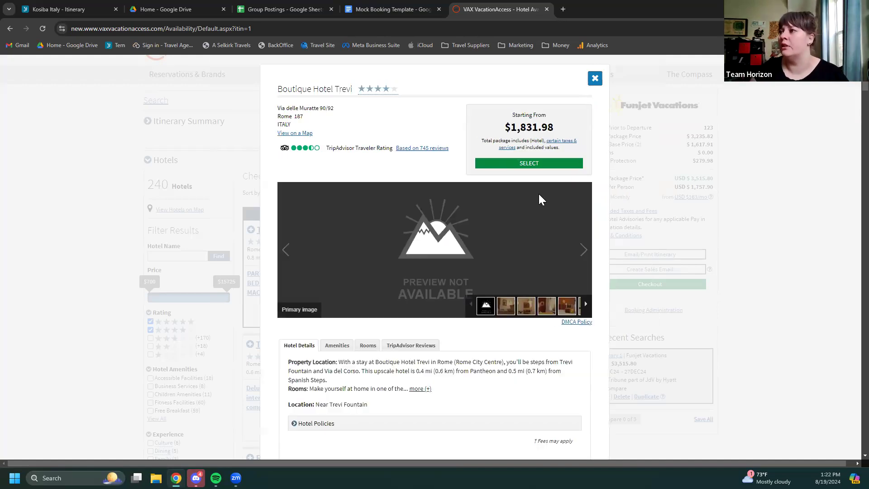
click(584, 261)
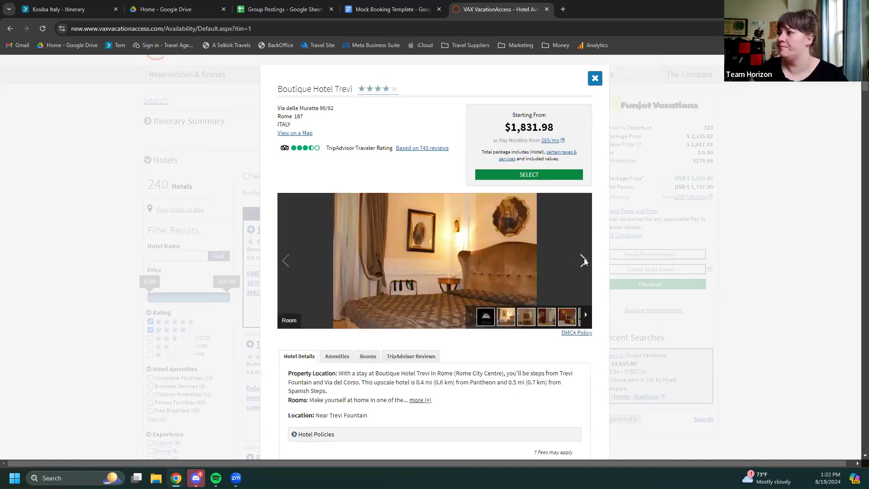
click(584, 261)
click(584, 263)
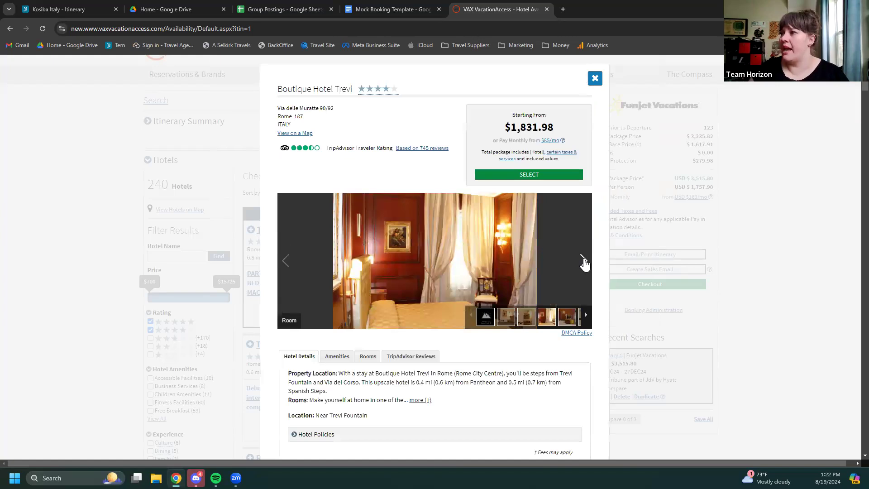
click(584, 262)
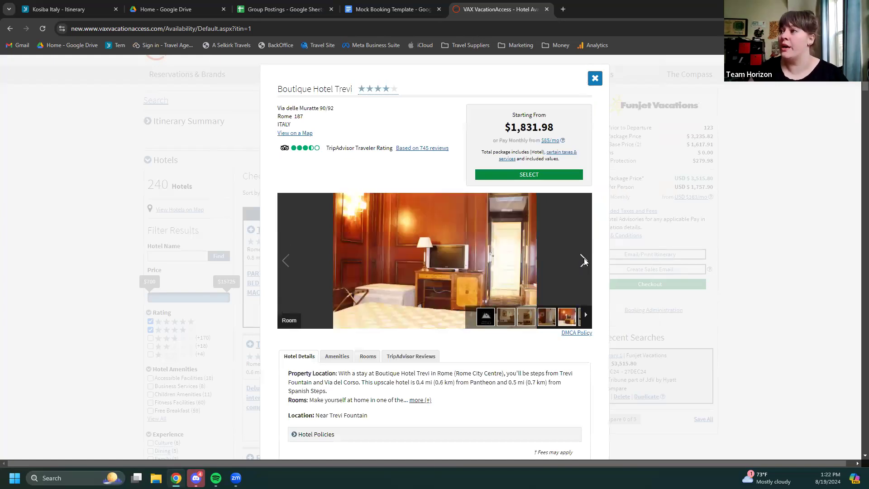
Page through its remaining photos, then close the details to reveal Hotel Delle Nazioni's pin
click(584, 261)
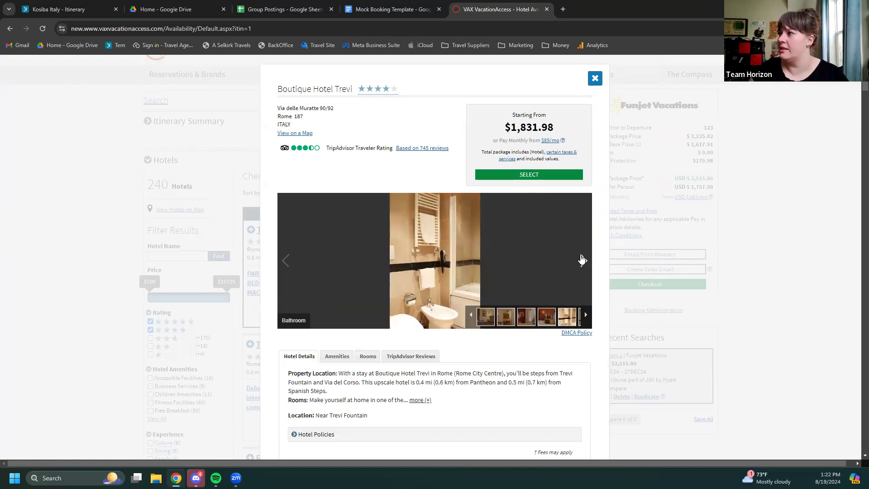
click(584, 261)
click(584, 260)
click(584, 260)
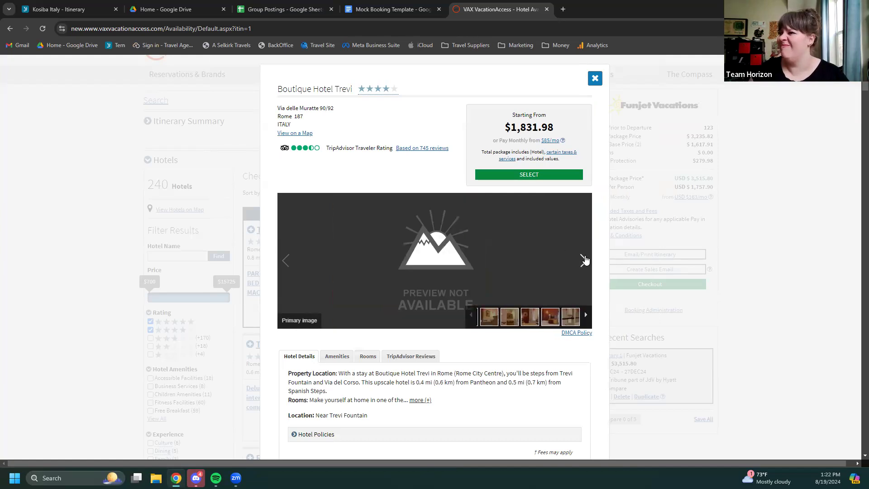
click(584, 260)
click(595, 78)
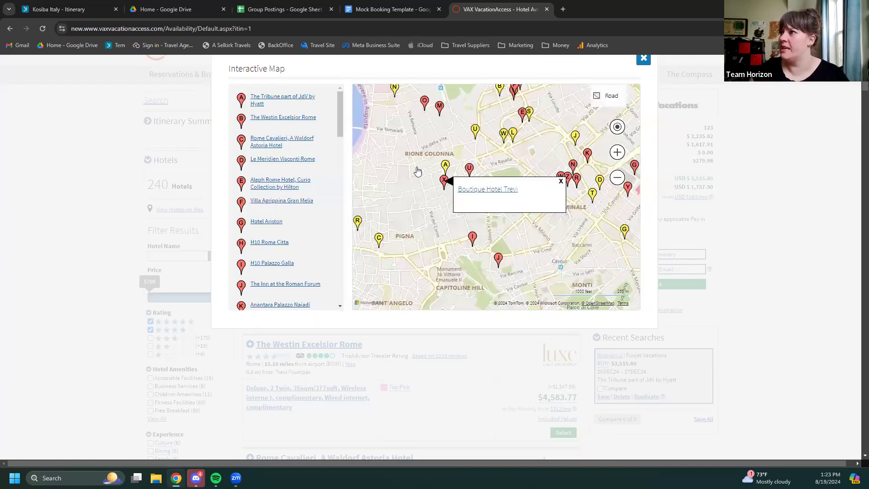
mouse_move(450, 167)
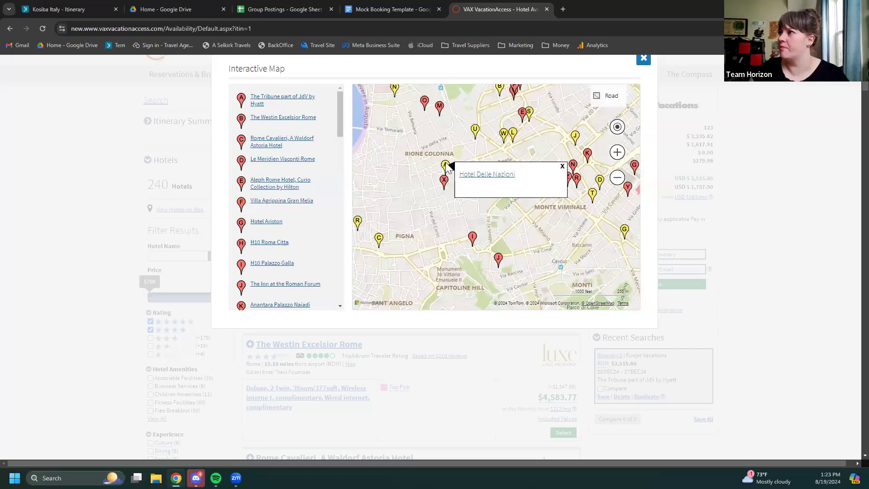
click(481, 180)
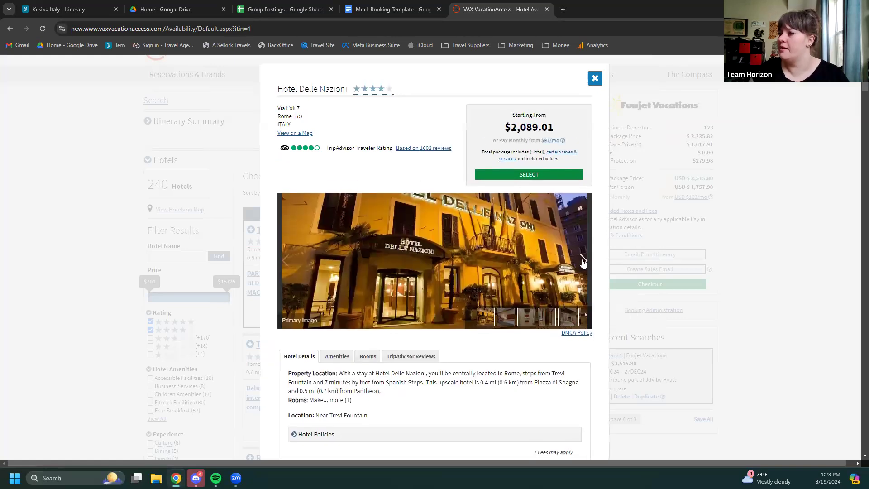
click(583, 261)
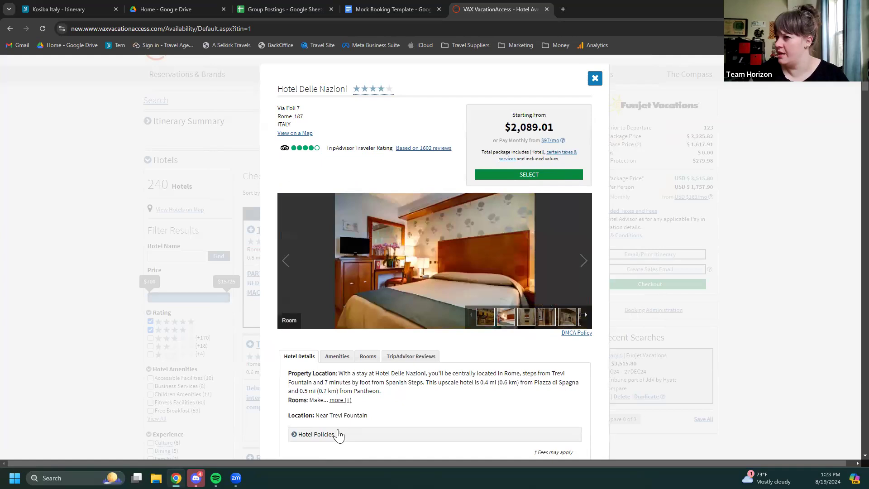
scroll(348, 412, down, 1)
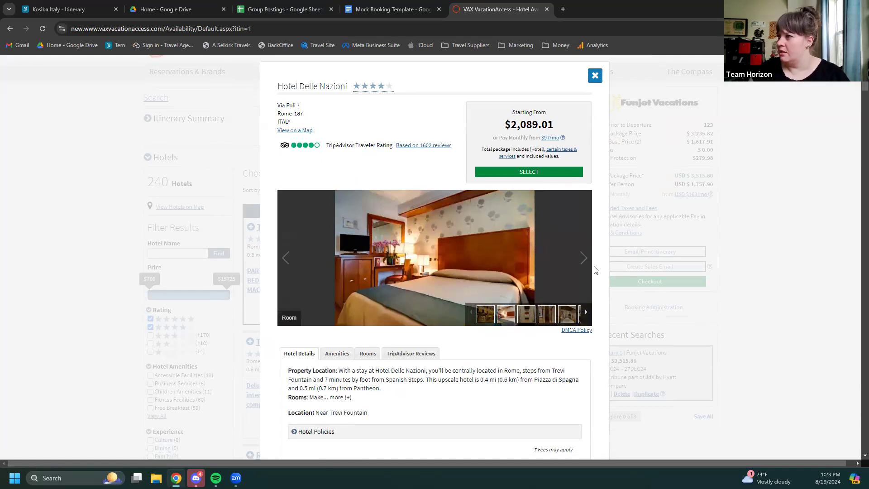
click(584, 260)
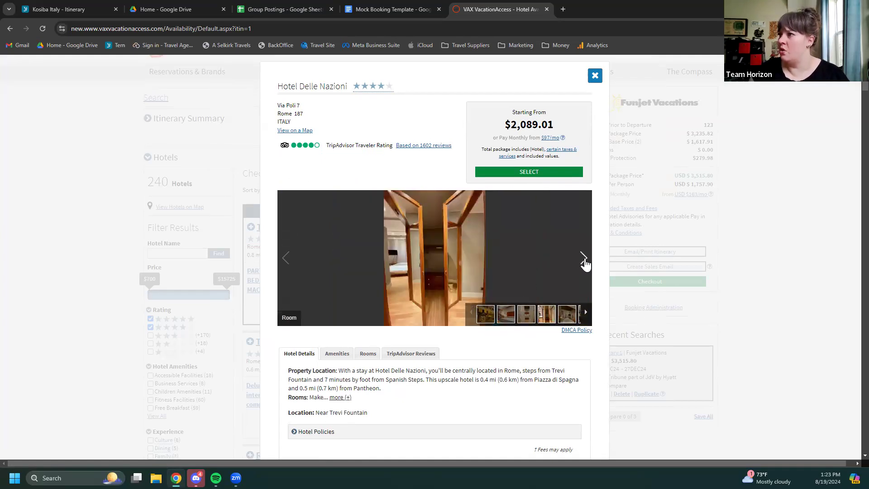
click(584, 260)
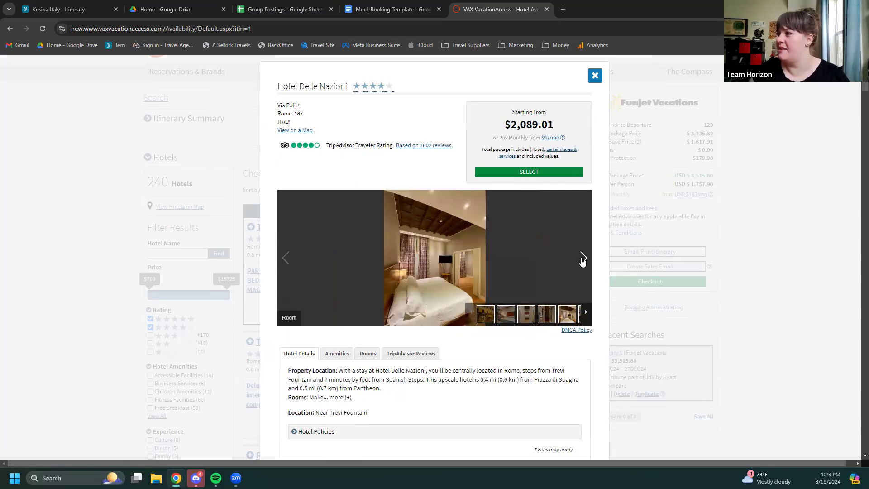
click(582, 260)
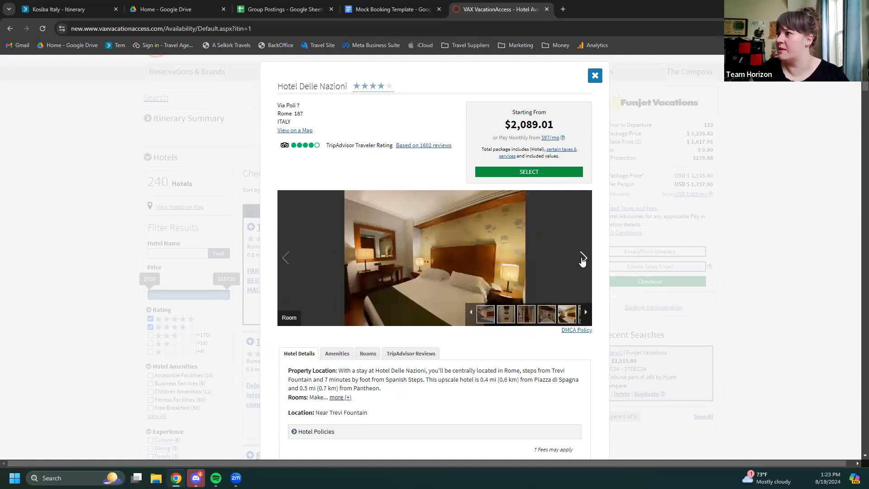
click(582, 260)
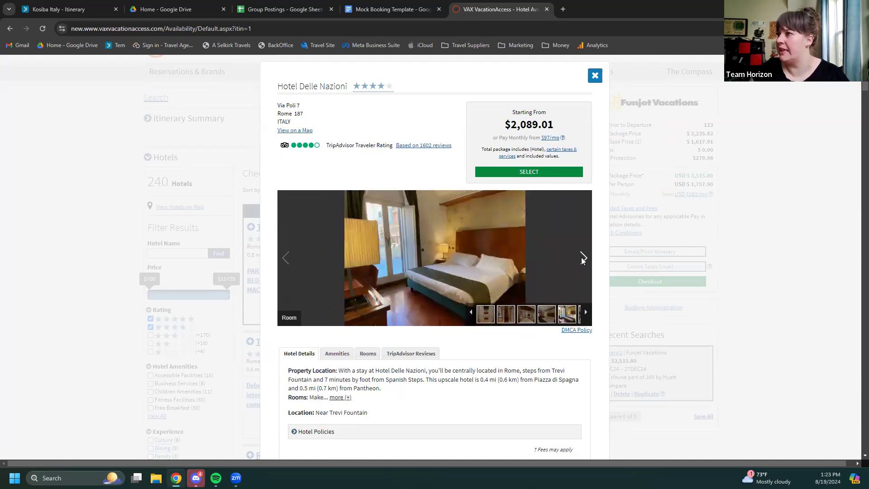
click(583, 260)
click(583, 260)
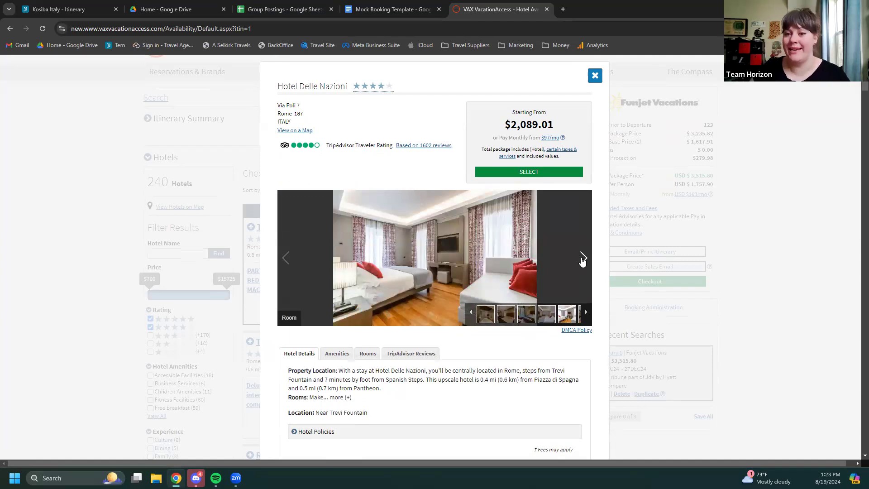
click(583, 260)
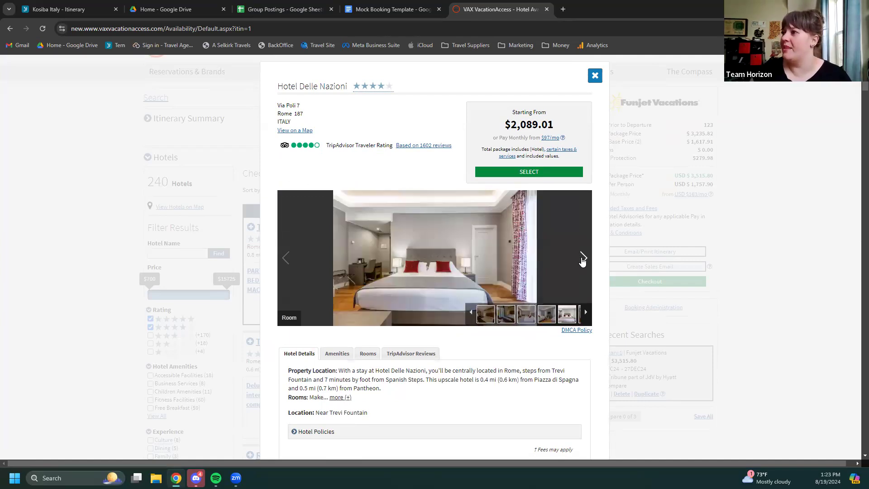
click(583, 260)
click(583, 260)
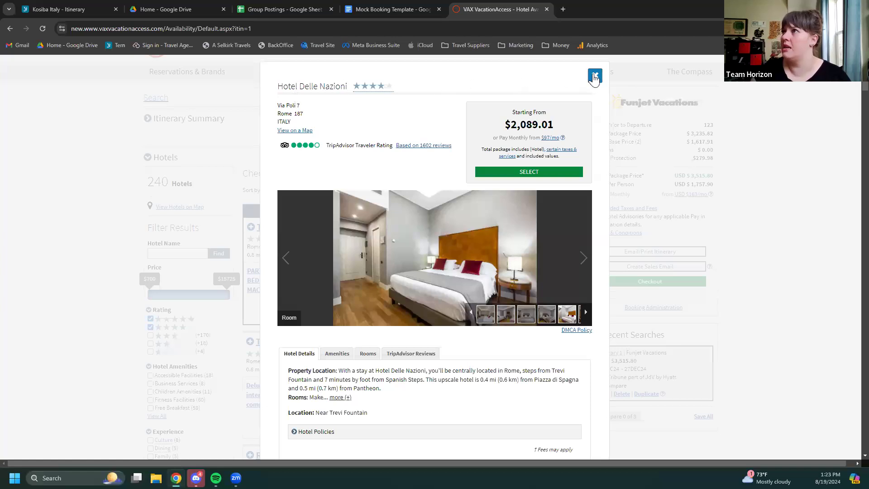
click(595, 78)
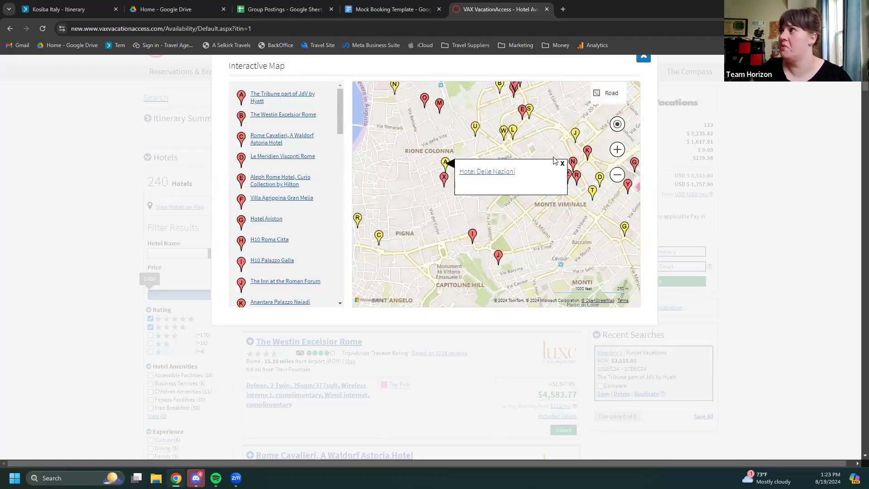
Dismiss the Hotel Delle Nazioni label and open Trevi Collection Hotel from the U pin
click(563, 163)
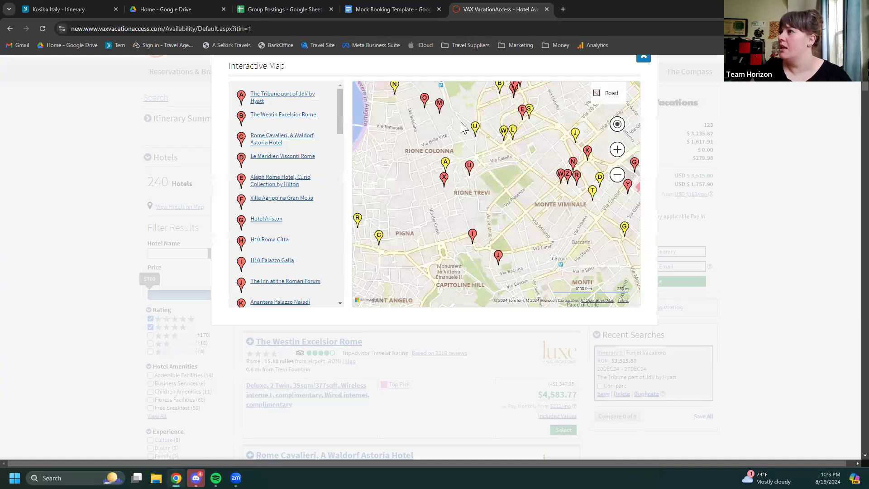
click(476, 128)
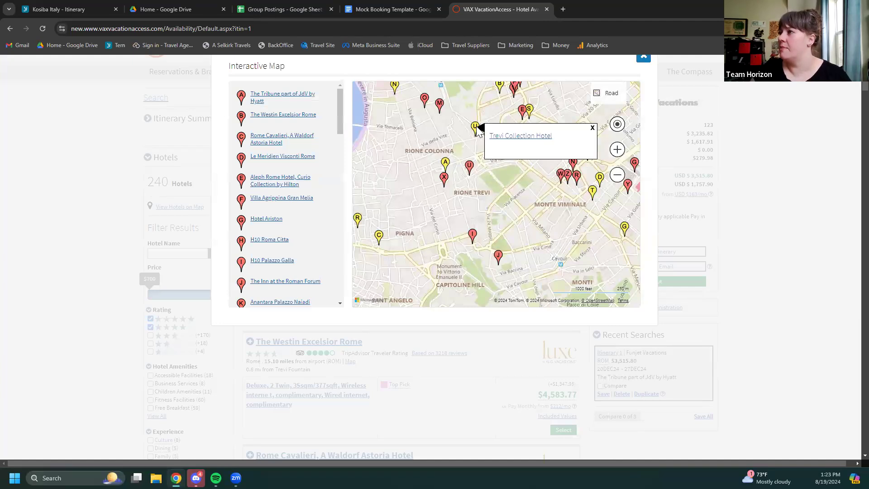
click(521, 136)
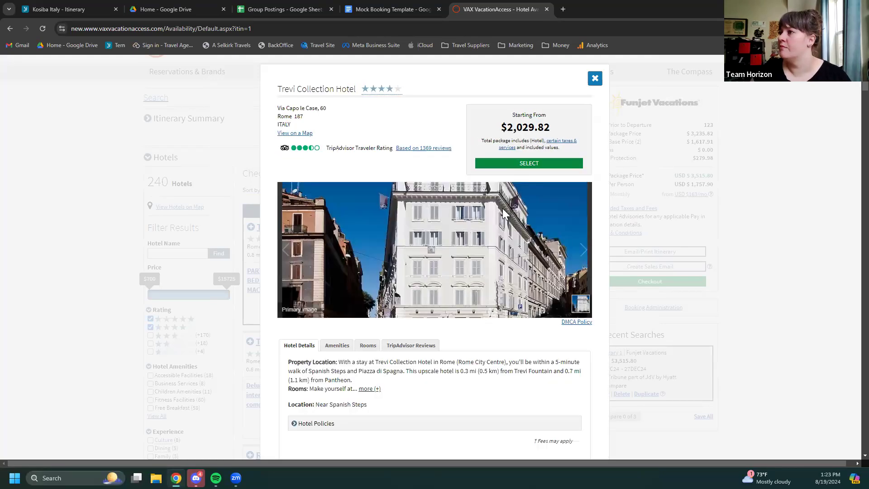
Page through the Trevi Collection Hotel's room photos, stepping back one at the end
click(575, 262)
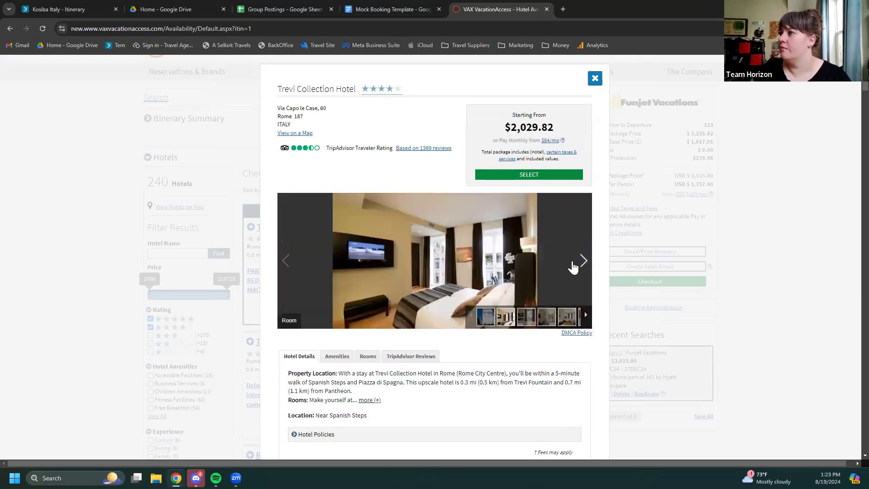
click(575, 265)
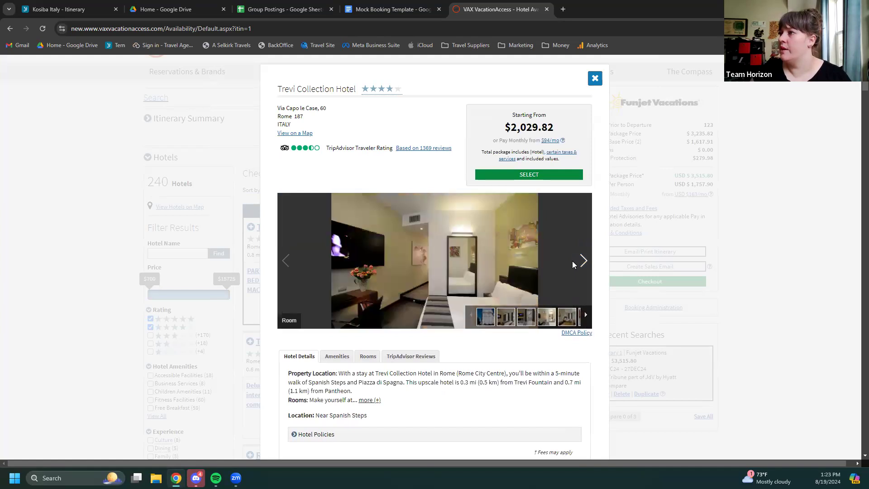
click(575, 266)
click(574, 266)
click(574, 265)
click(574, 265)
click(574, 265)
click(574, 265)
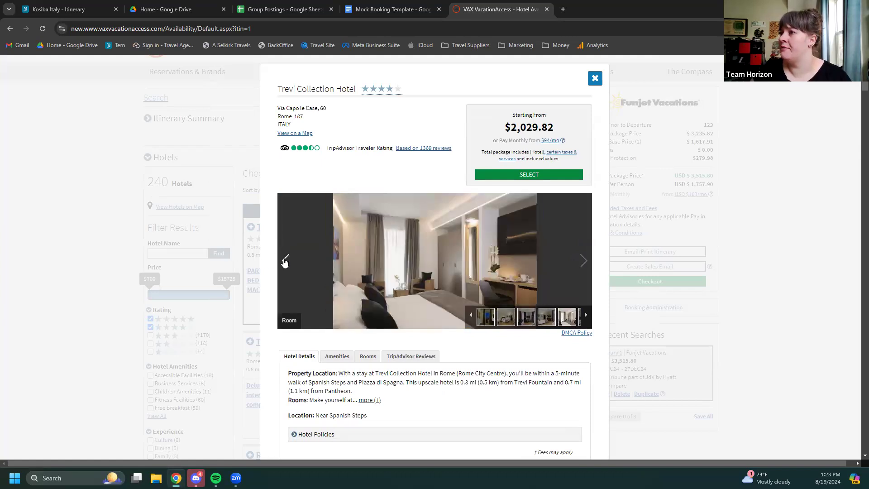
click(285, 260)
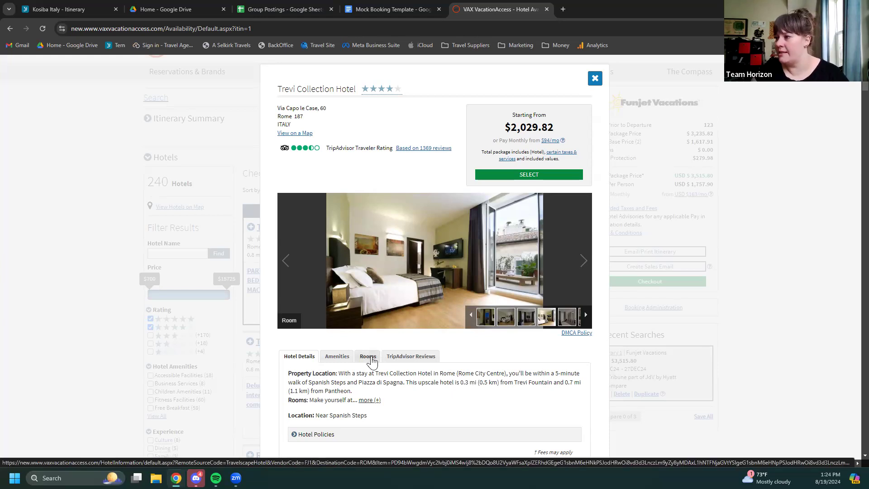
Browse the Trevi Collection Hotel's available rooms, starting with the Standard Double Room
click(369, 357)
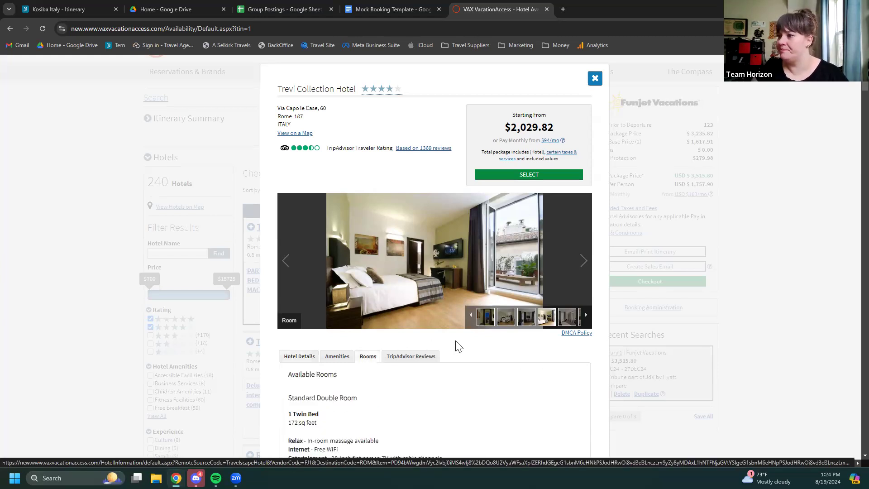
scroll(458, 347, down, 3)
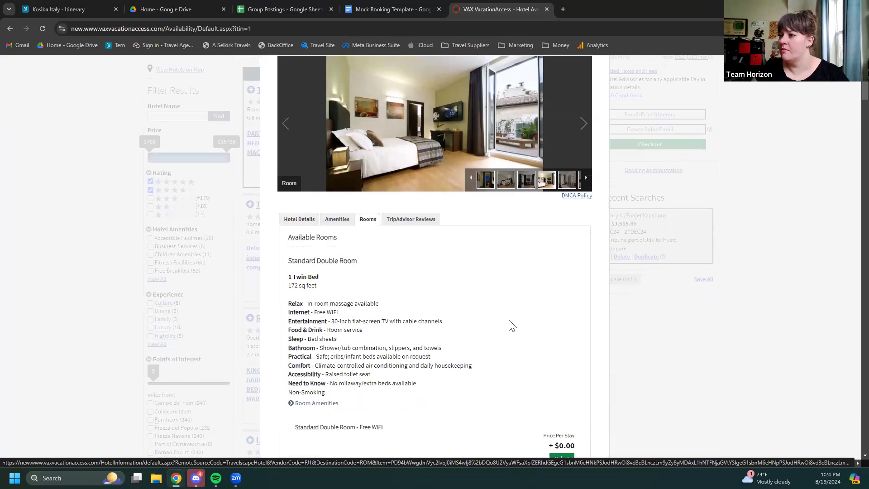
scroll(512, 325, down, 1)
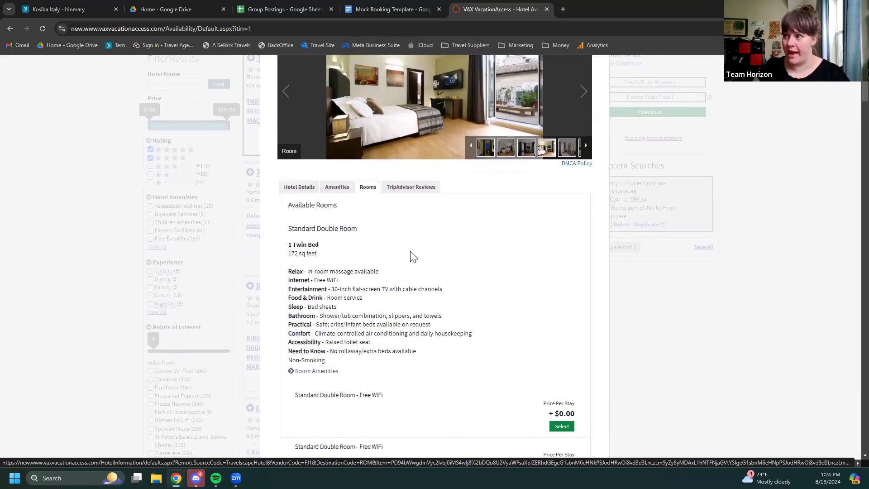
scroll(507, 287, down, 3)
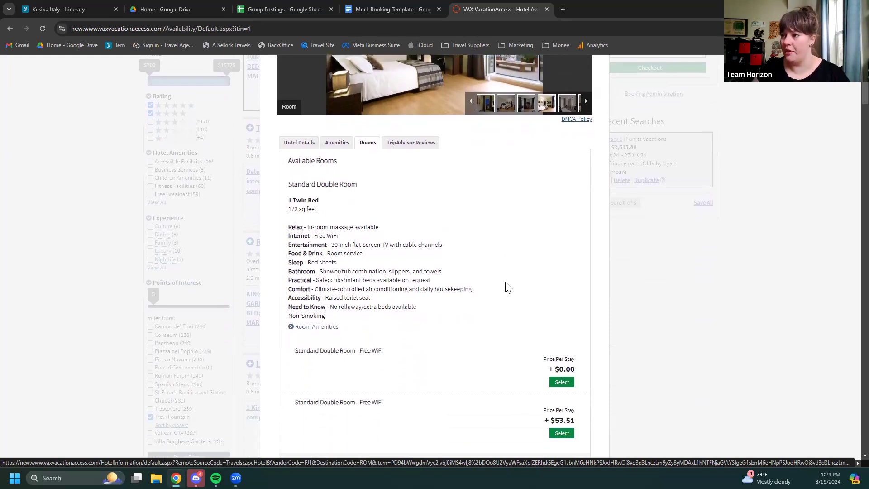
scroll(507, 288, down, 1)
scroll(507, 288, up, 1)
scroll(506, 288, down, 1)
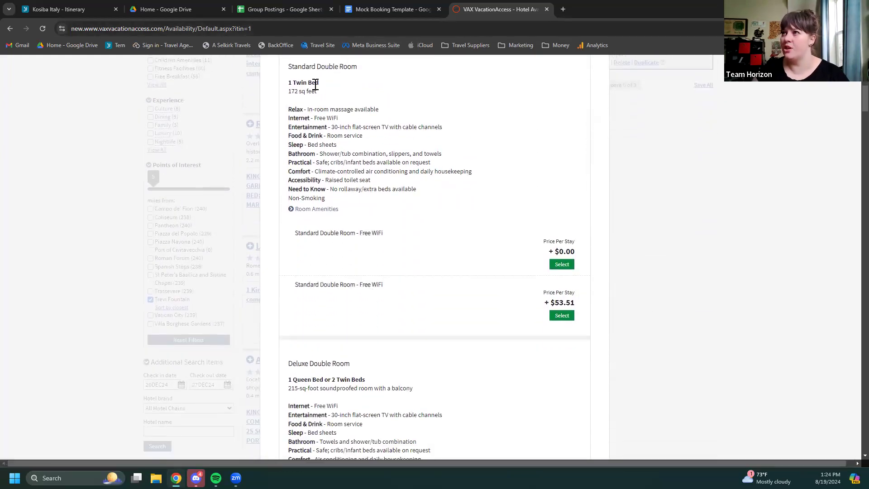
scroll(382, 226, down, 5)
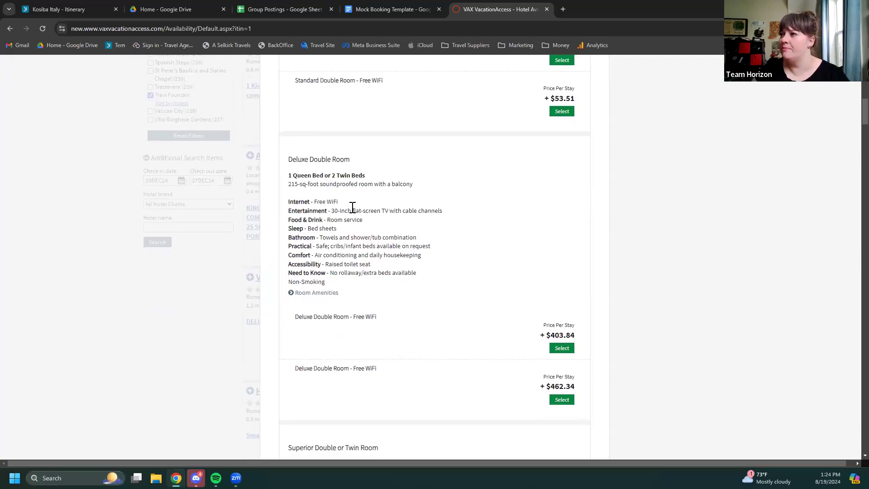
scroll(344, 204, down, 1)
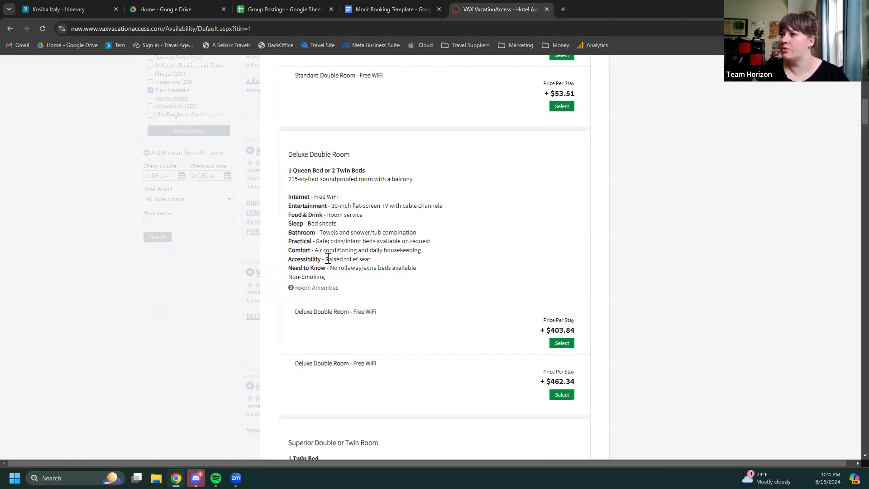
Expand the Deluxe Double Room amenities, then return to the Rome hotel map
click(316, 289)
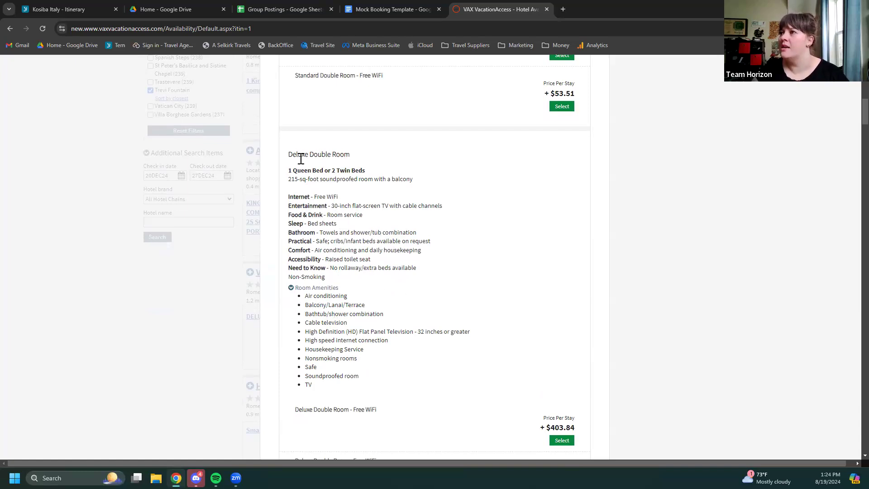
scroll(406, 254, up, 15)
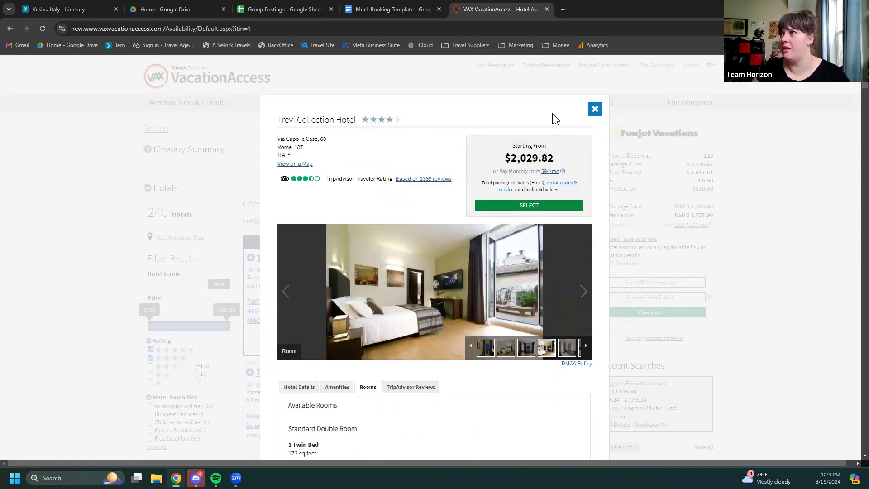
click(595, 110)
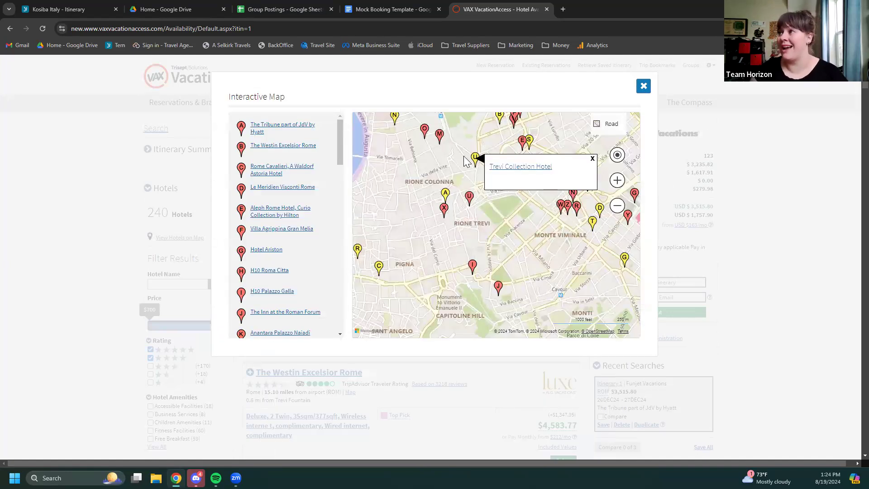
Dismiss the Trevi popup and open Hotel Barocco's details from another map pin
click(593, 160)
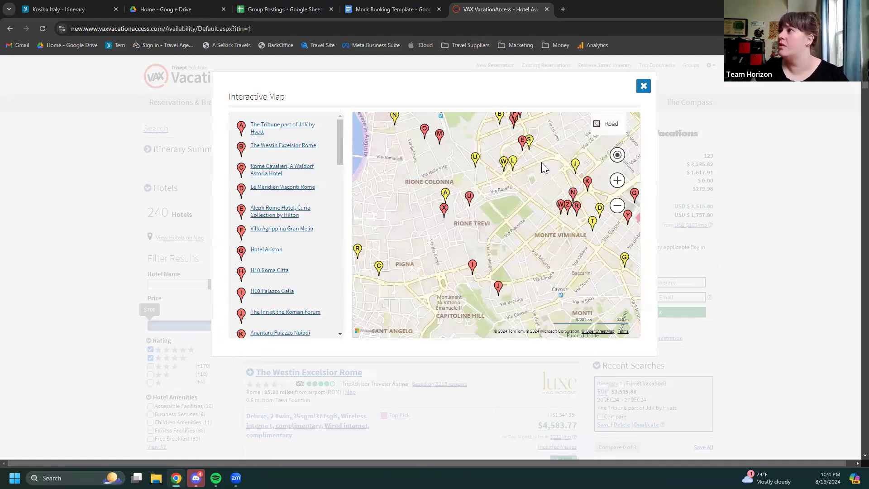
click(505, 165)
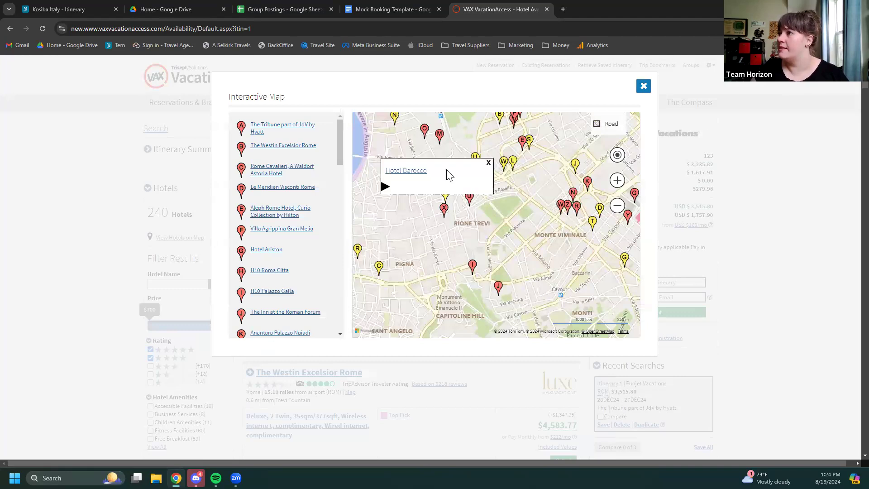
click(419, 176)
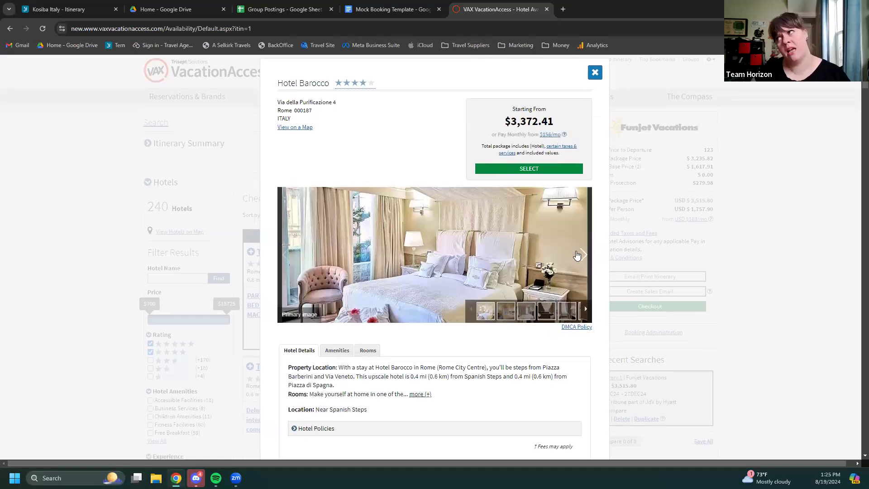
Page through Hotel Barocco's photo gallery
click(579, 256)
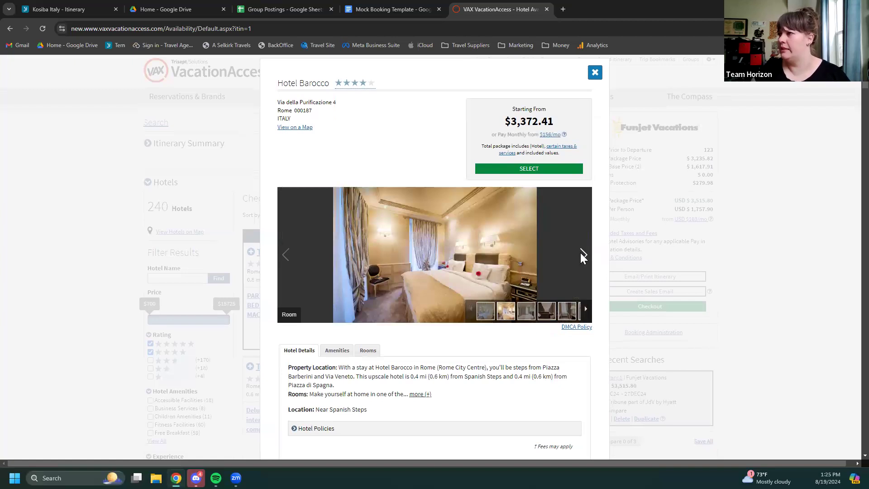
click(582, 256)
click(582, 256)
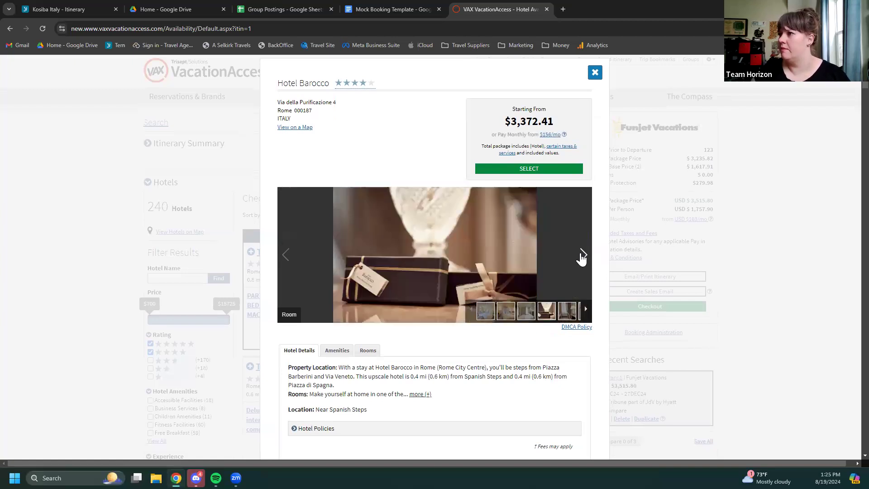
click(582, 257)
click(583, 257)
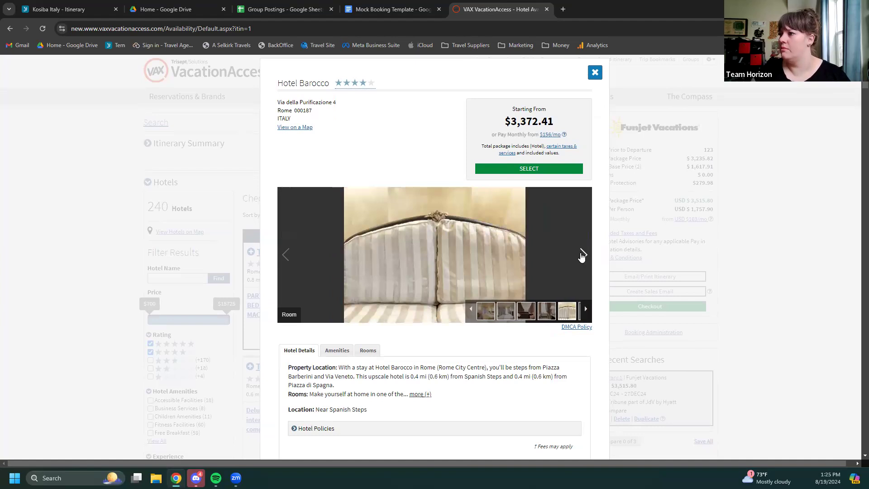
click(582, 256)
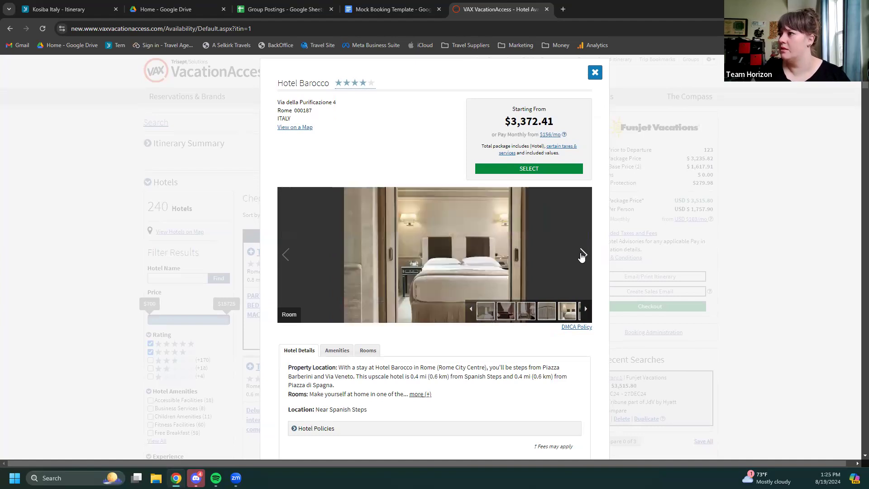
click(582, 256)
click(582, 256)
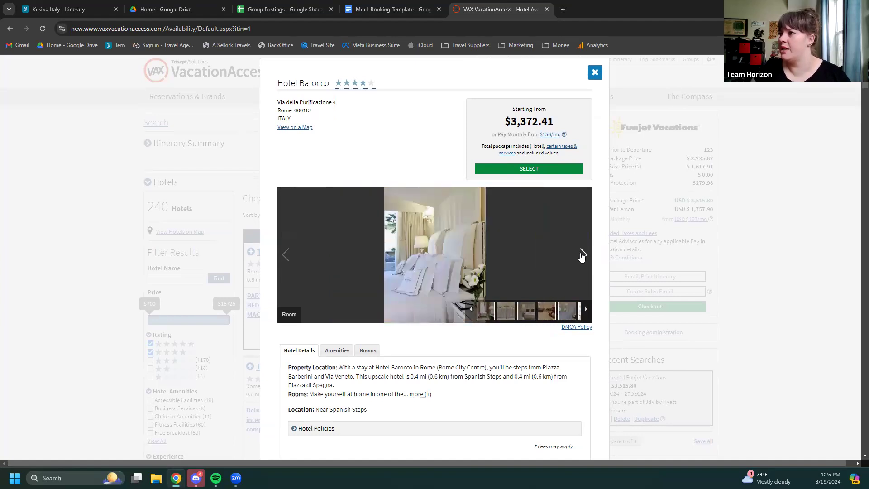
click(583, 257)
click(583, 256)
click(582, 256)
click(583, 256)
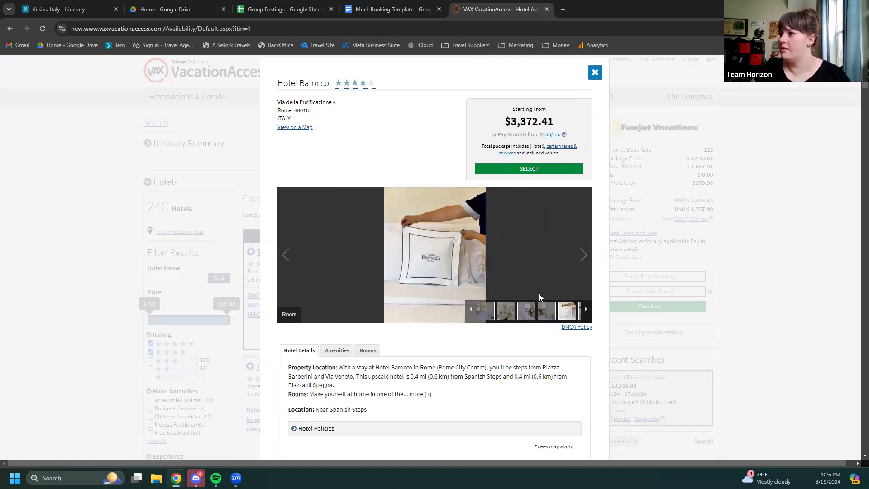
click(584, 256)
click(584, 258)
click(584, 258)
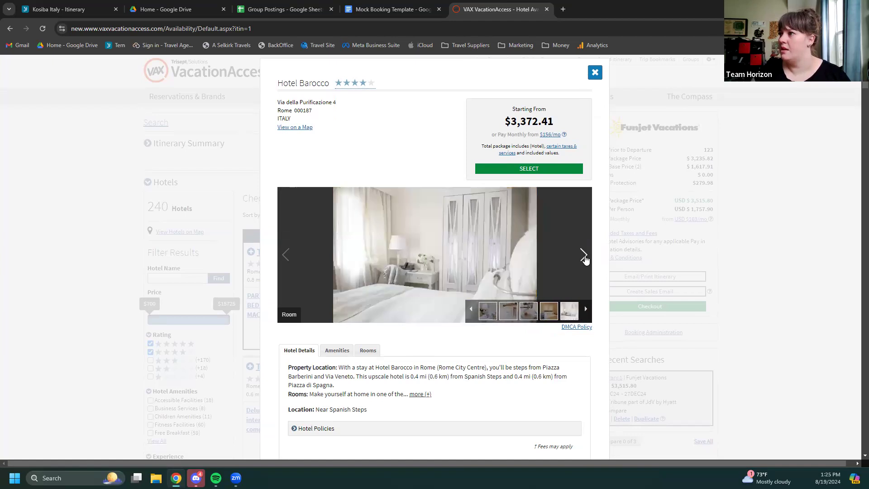
click(584, 257)
click(584, 258)
click(584, 258)
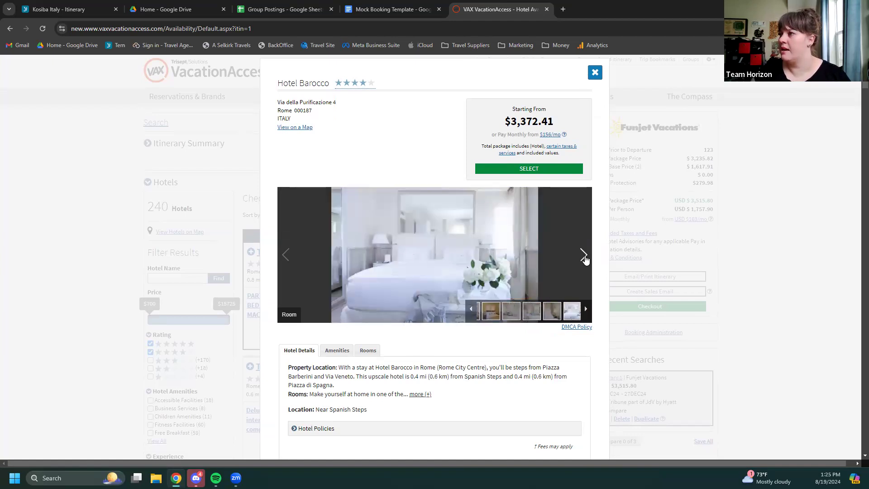
click(584, 257)
click(584, 257)
click(584, 257)
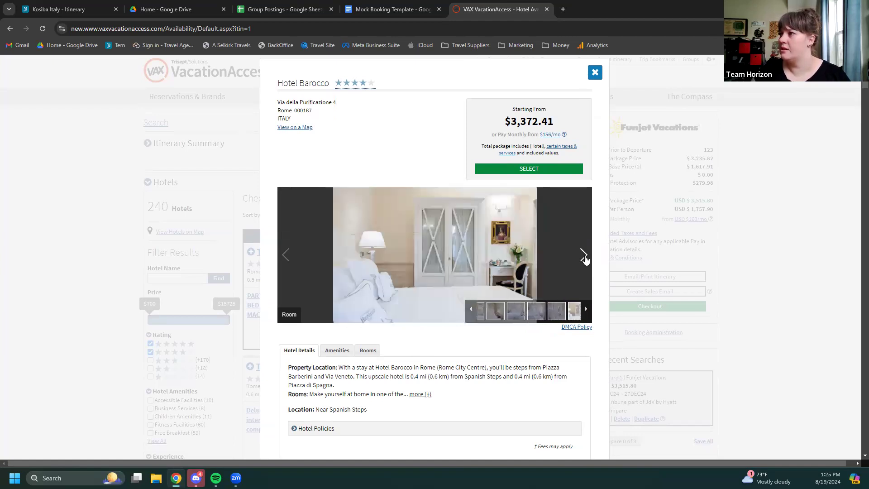
click(584, 257)
click(584, 257)
click(584, 257)
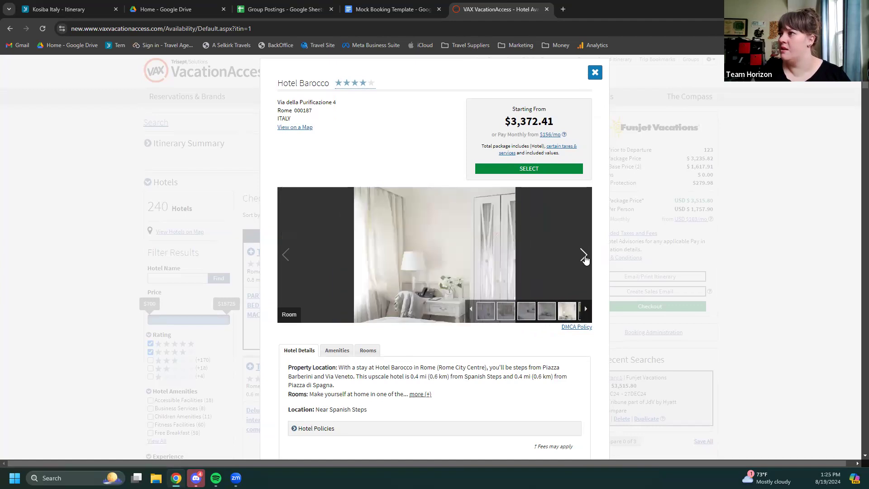
click(584, 258)
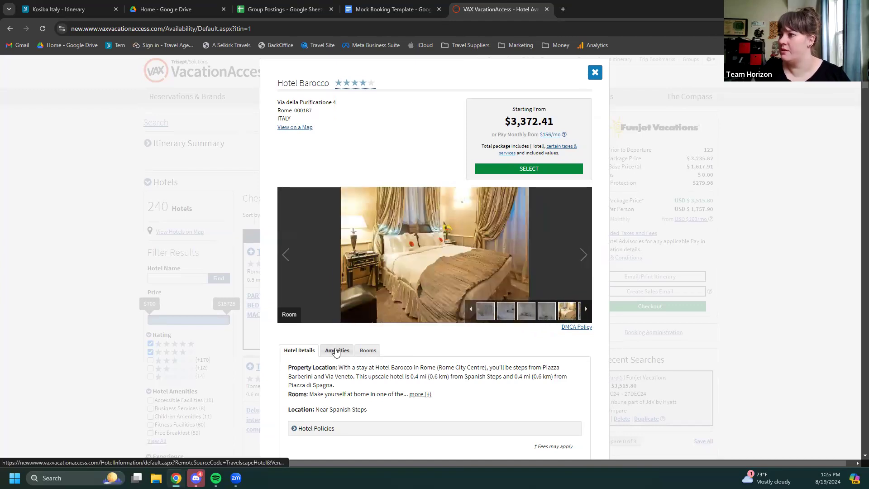
Show Hotel Barocco's Hotel Amenities list
click(338, 351)
scroll(416, 360, down, 3)
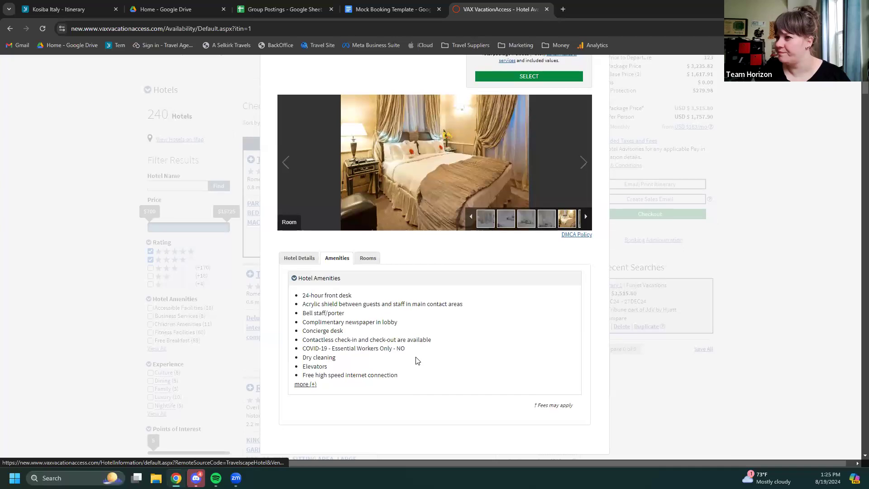
scroll(415, 357, up, 3)
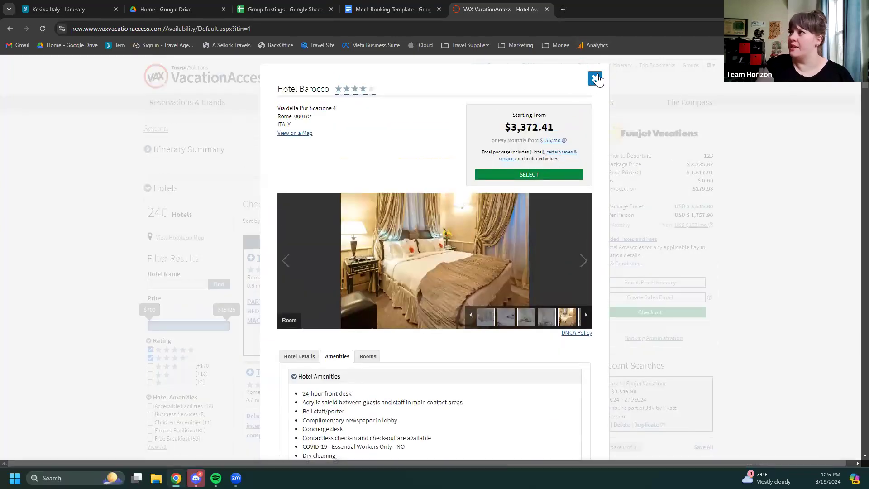
Close Hotel Barocco and open the Sina Bernini Bristol Autograph Collection details from its map pin
click(594, 80)
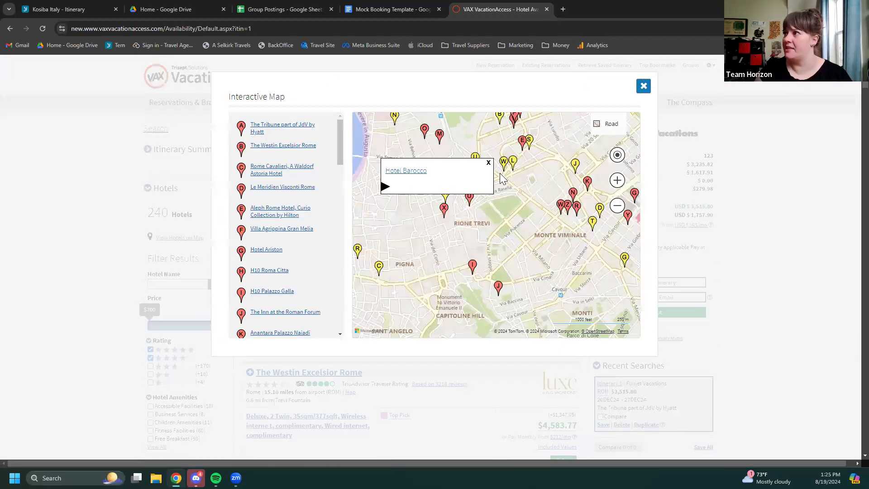
click(513, 166)
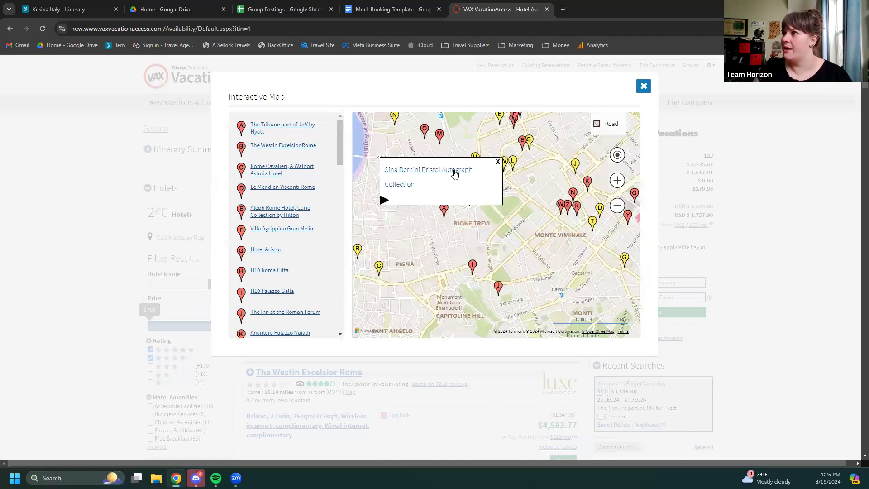
click(455, 173)
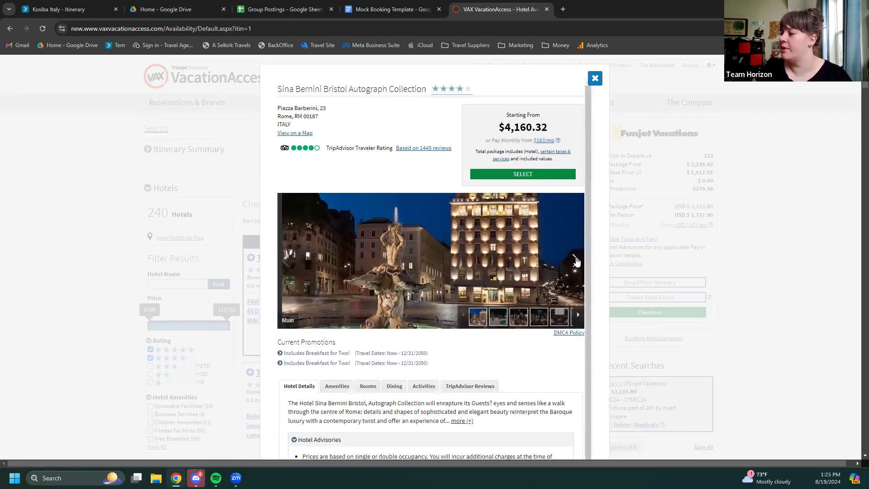
Page forward and back through the Sina Bernini Bristol's hotel and room photos
click(575, 261)
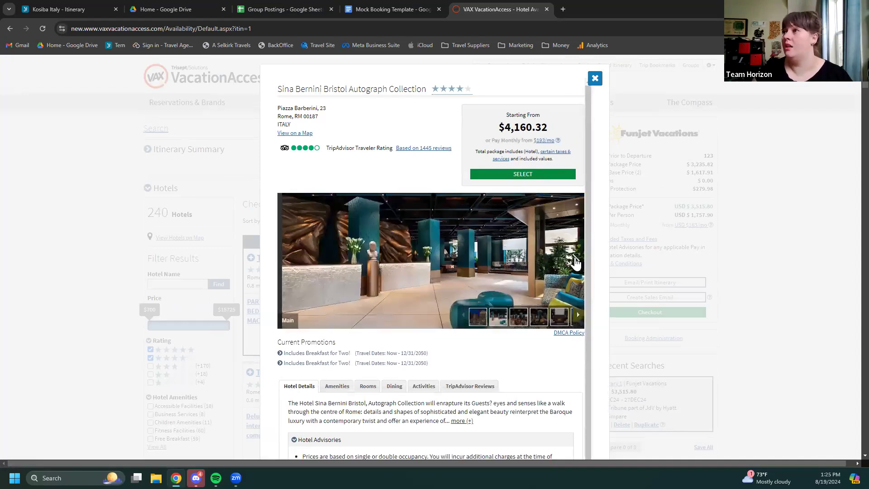
click(575, 261)
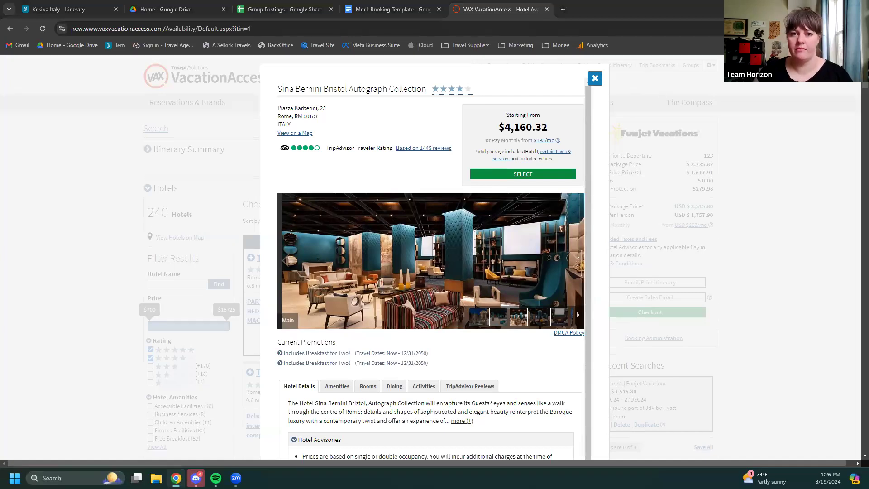
click(576, 261)
click(576, 262)
click(576, 262)
click(576, 261)
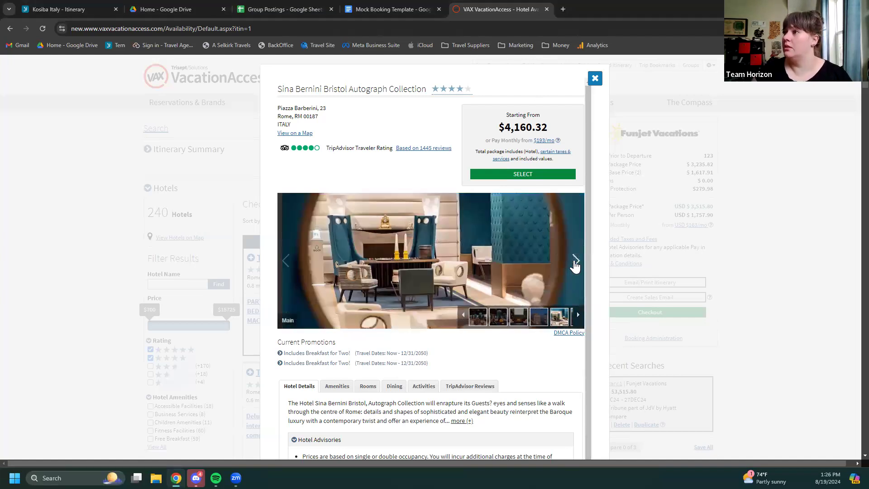
click(576, 262)
click(576, 261)
click(575, 262)
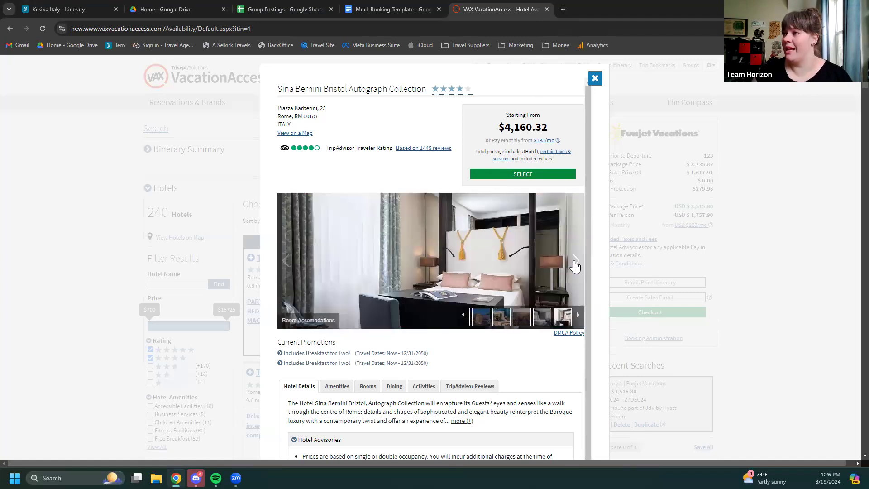
click(576, 263)
click(576, 263)
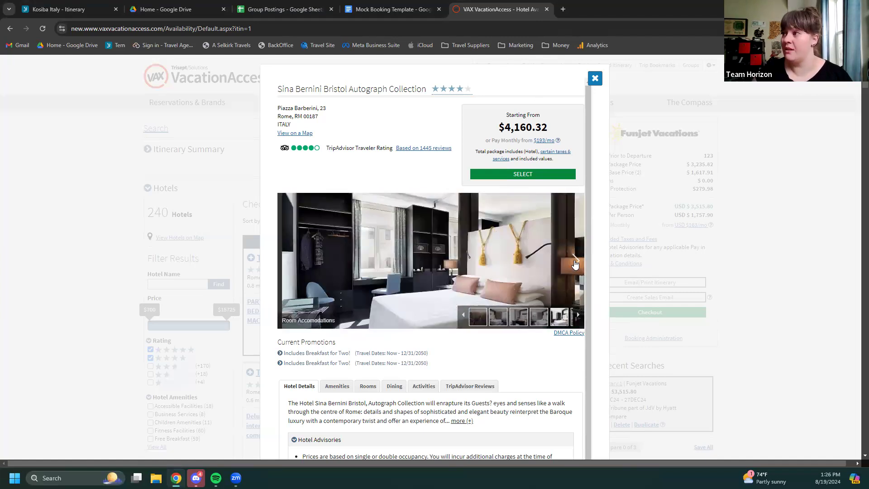
click(575, 263)
click(576, 263)
click(575, 263)
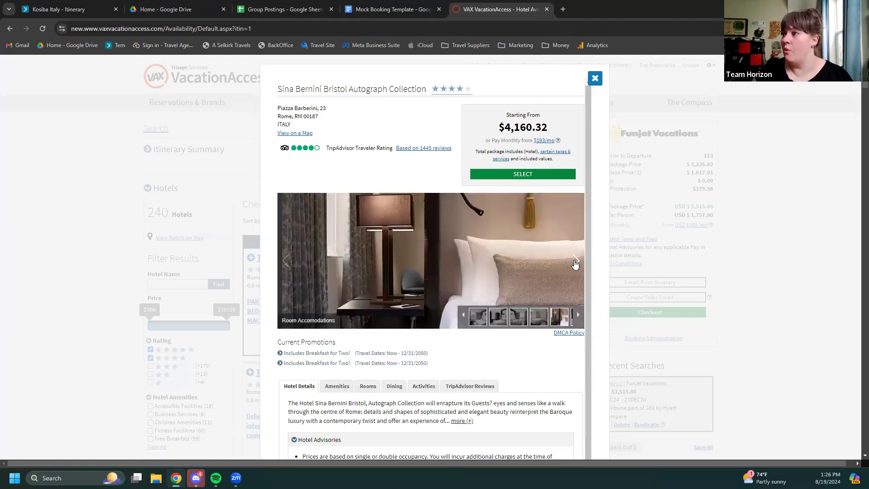
click(575, 262)
click(575, 262)
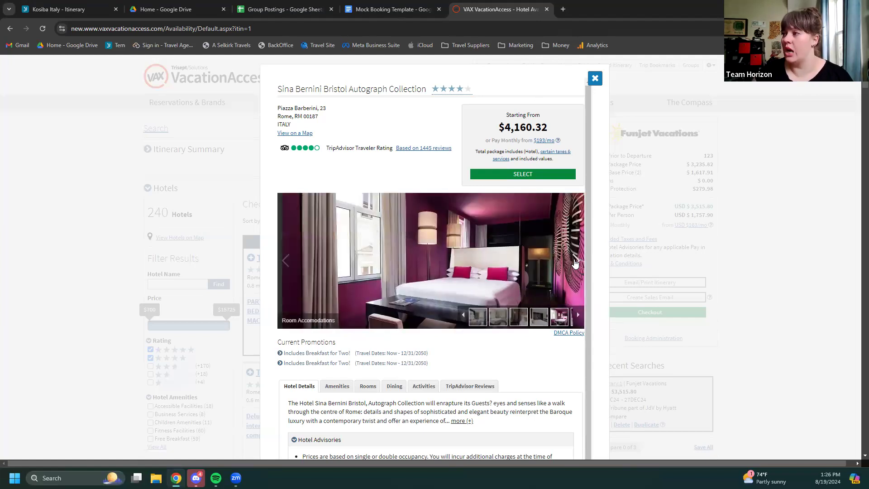
click(286, 261)
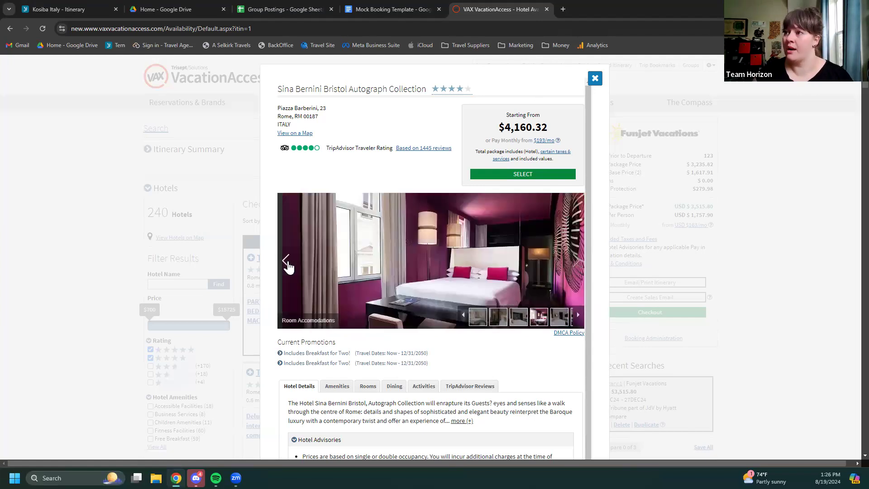
click(286, 261)
click(287, 260)
click(286, 261)
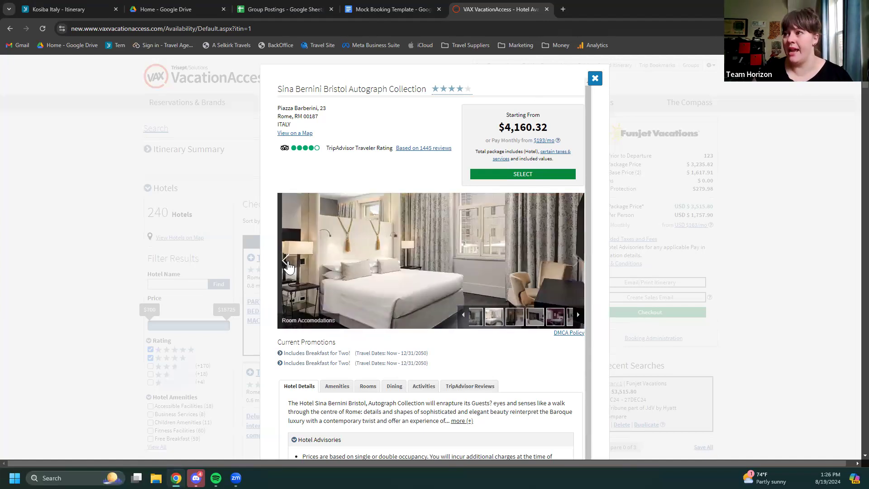
Expand the Sina Bernini Bristol's full hotel description
scroll(530, 353, down, 1)
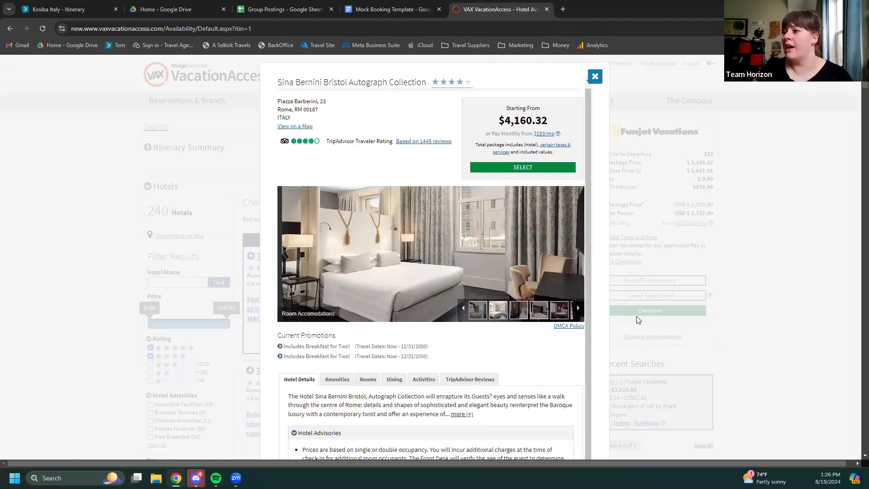
scroll(782, 291, down, 3)
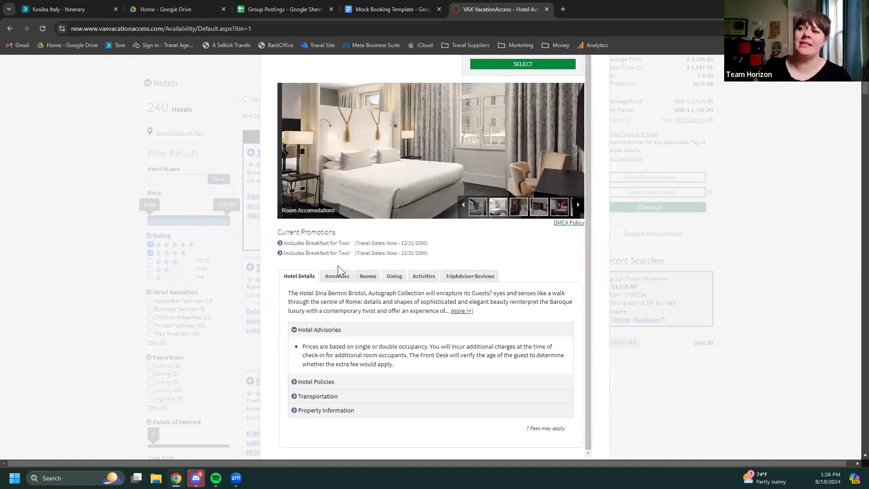
click(461, 311)
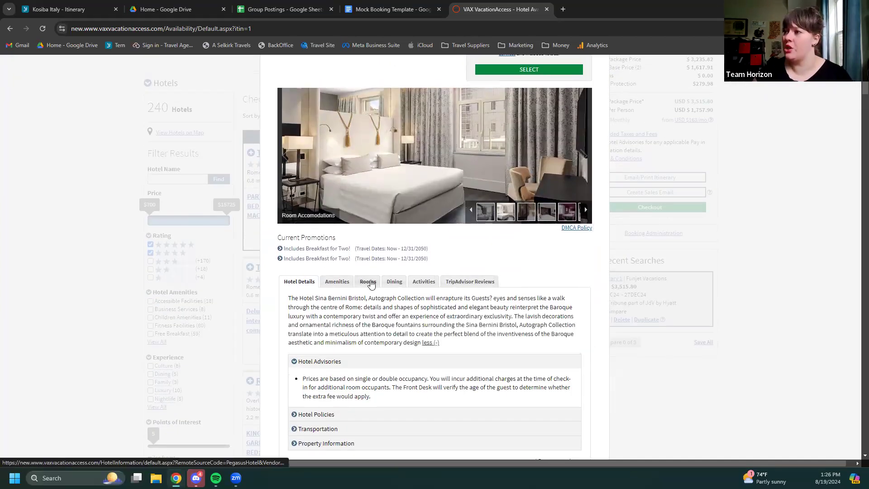
List Sina Bernini Bristol's rooms, from Superior Twin at +$0.00 to terrace rooms at +$231.52
click(368, 281)
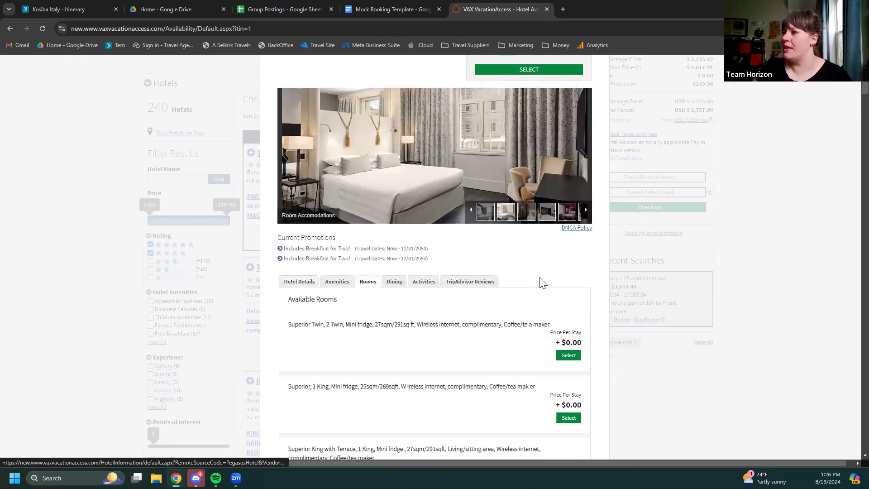
scroll(537, 297, down, 2)
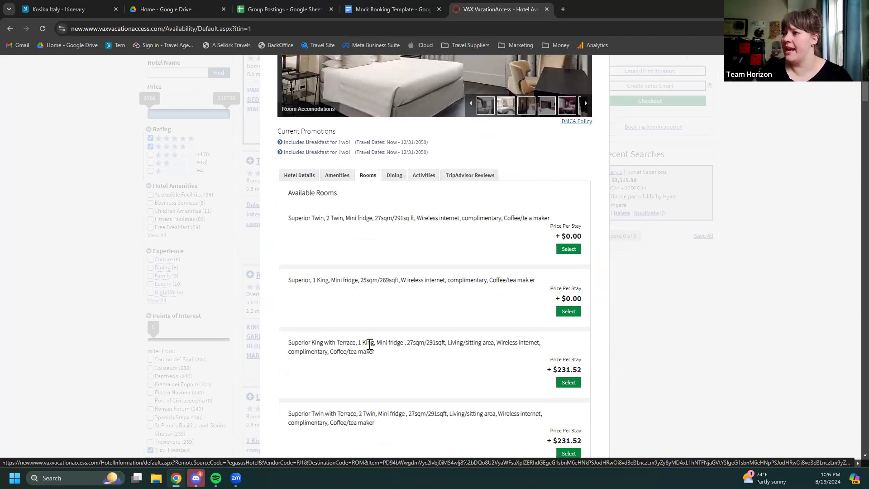
Select the Superior King with Terrace room for a $4,671.82 package and view its add-on features
click(568, 383)
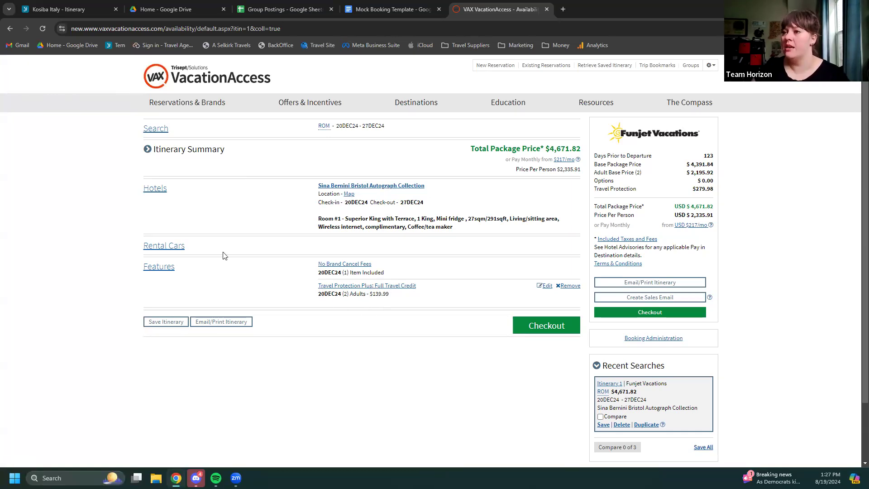
click(164, 272)
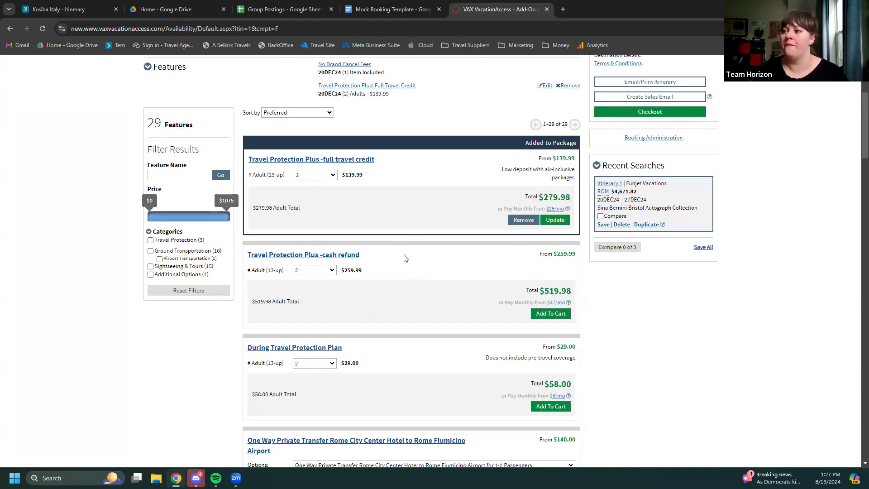
Set the roundtrip Fiumicino airport transfer date to December 20, for a $279.00 total
scroll(404, 259, down, 2)
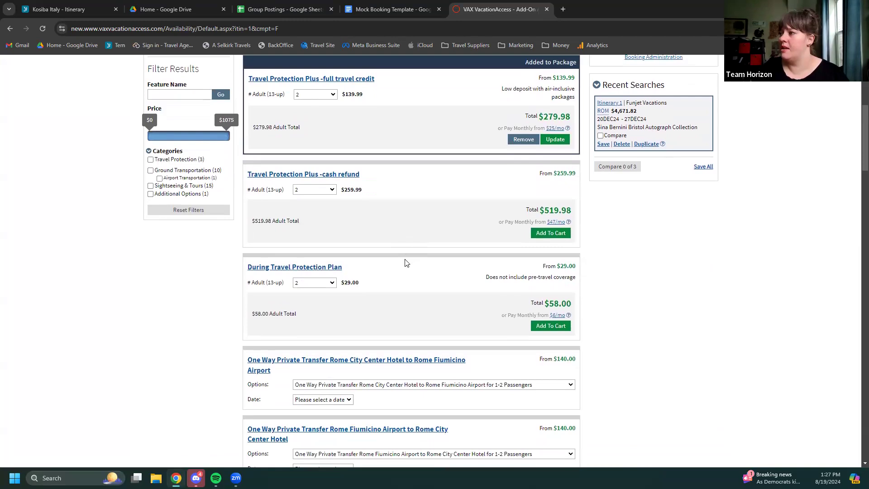
scroll(404, 262, down, 4)
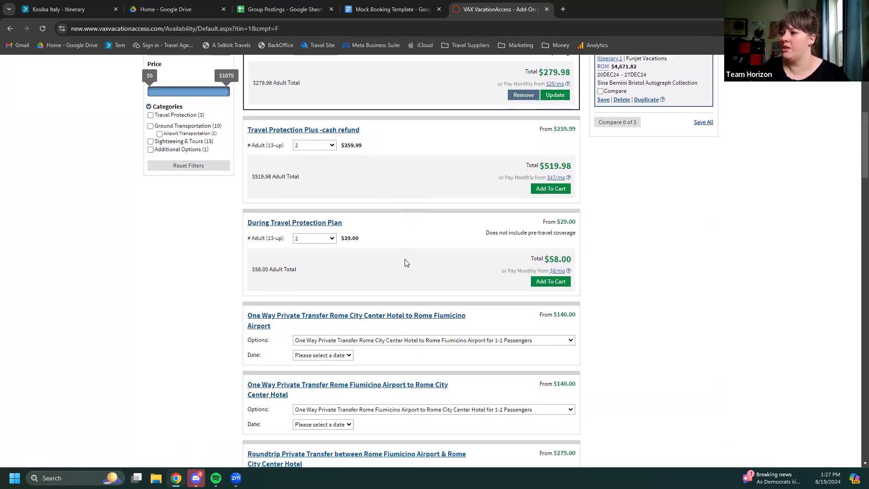
scroll(405, 263, down, 1)
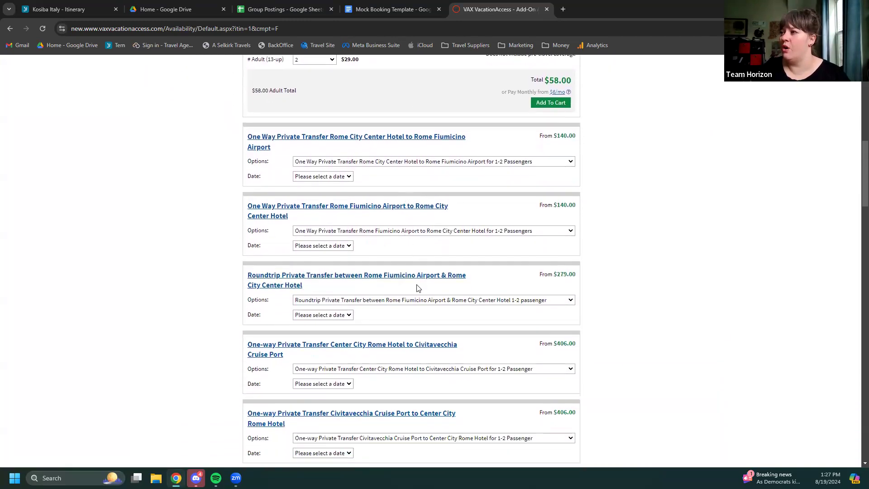
click(347, 315)
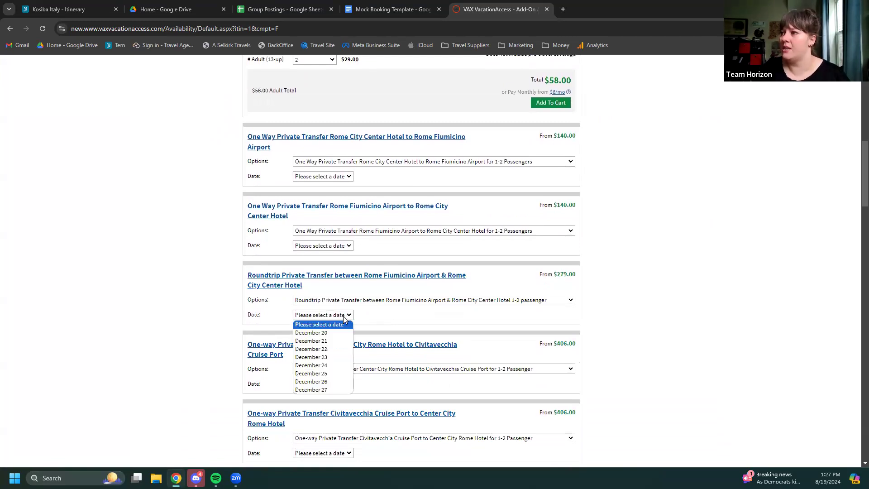
click(324, 335)
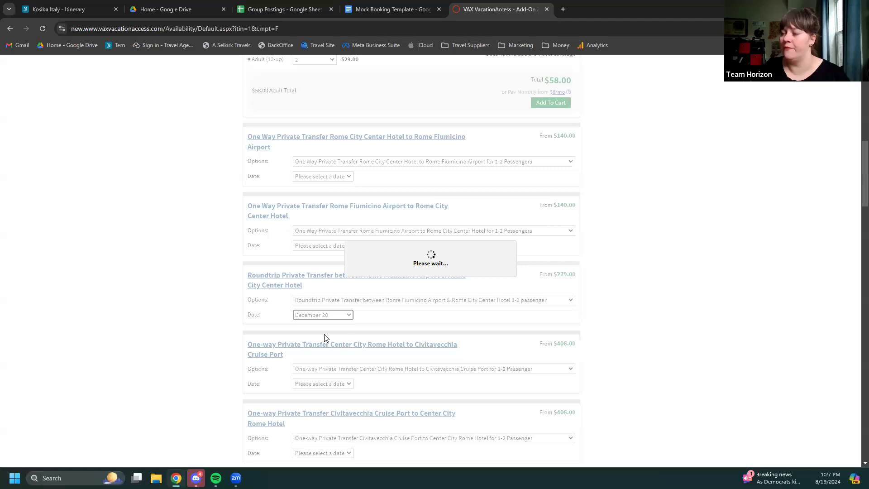
Scroll through the Rome City Centre tour listings, priced $160.00 to $287.00
scroll(397, 340, down, 1)
scroll(397, 340, down, 2)
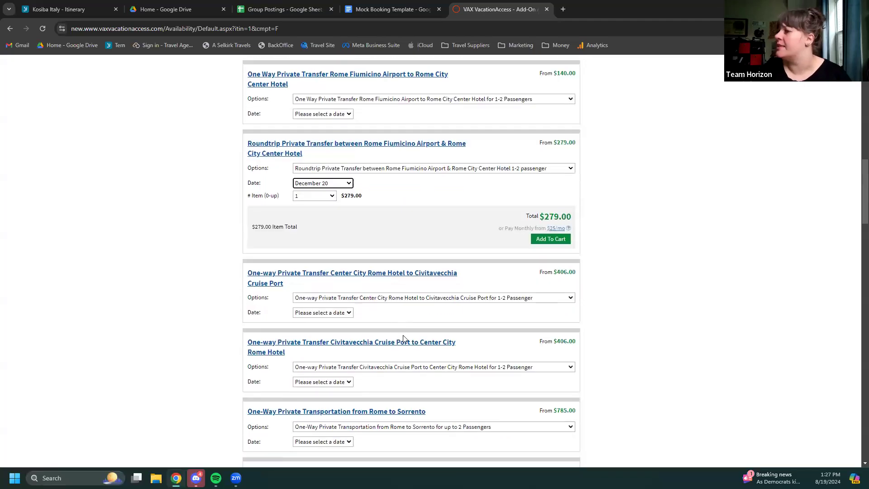
scroll(439, 339, down, 1)
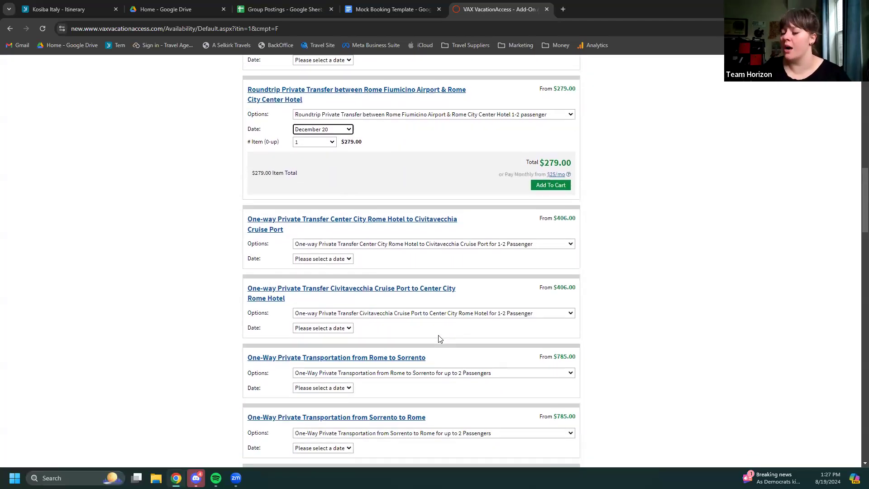
scroll(440, 339, down, 1)
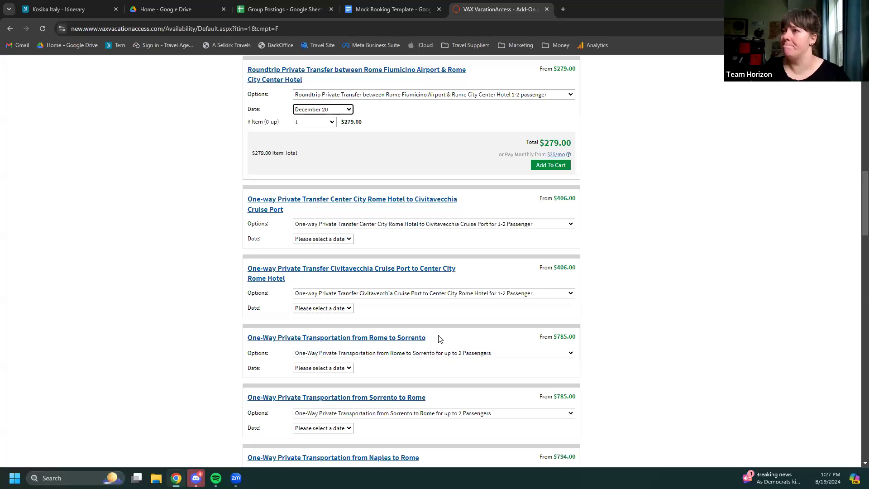
scroll(439, 339, down, 3)
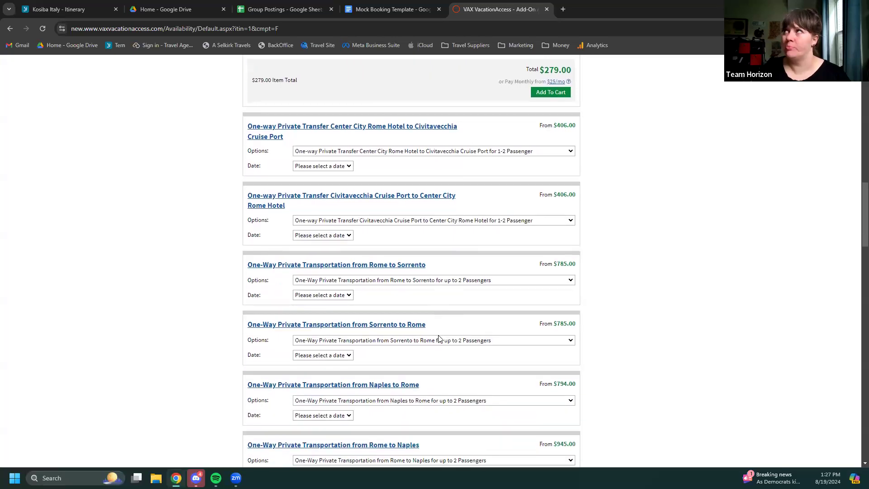
scroll(439, 338, down, 3)
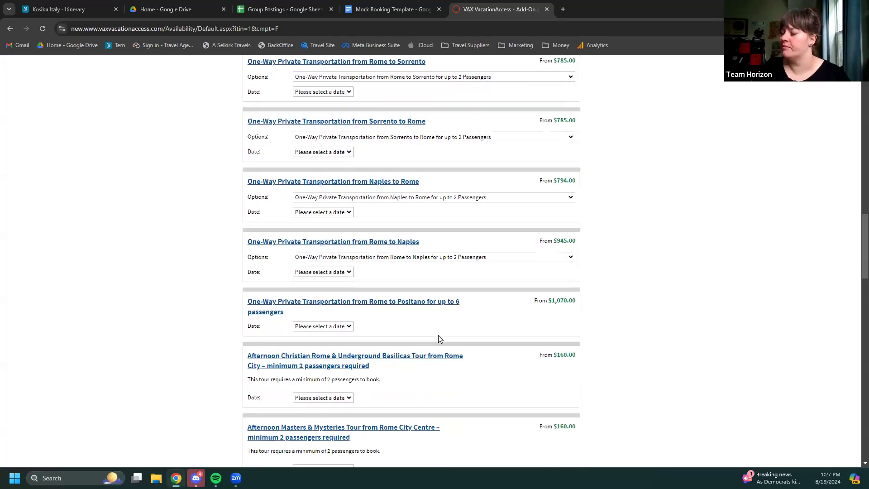
scroll(438, 335, down, 3)
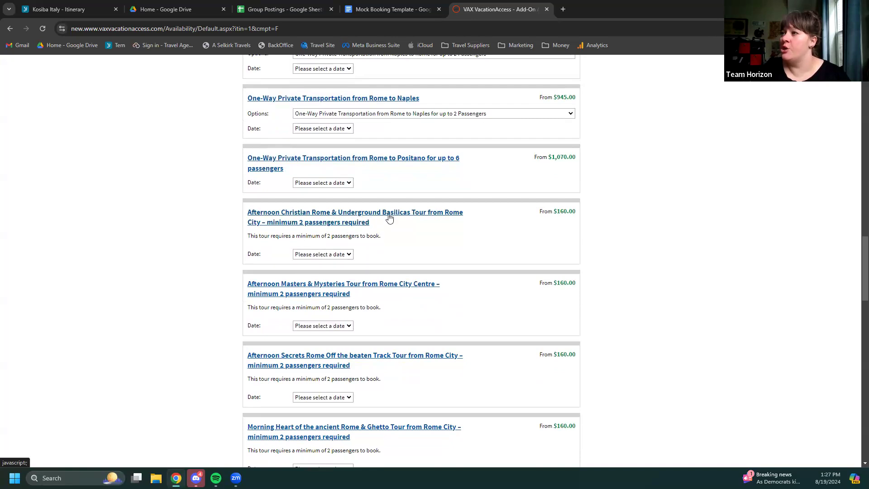
scroll(479, 252, down, 1)
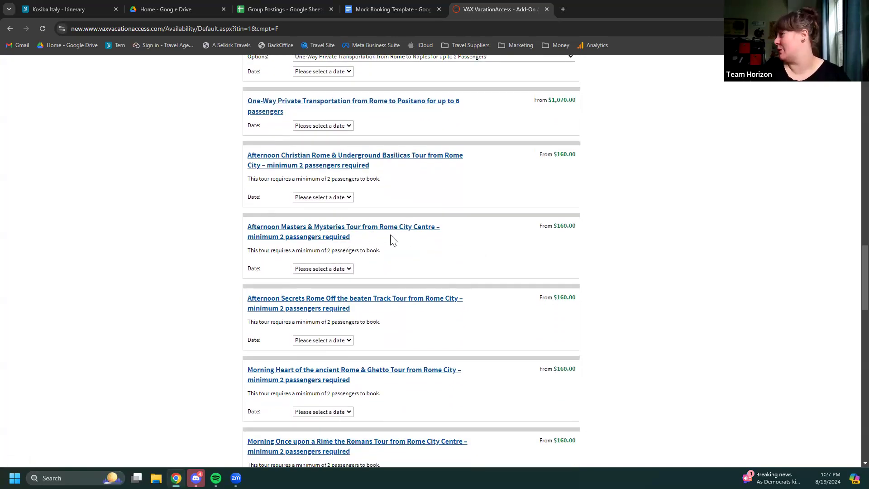
scroll(395, 244, down, 1)
scroll(395, 244, down, 1)
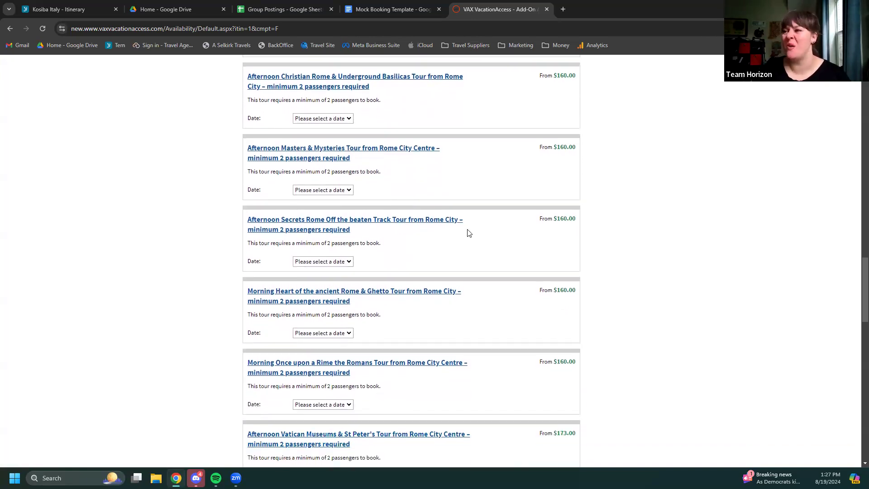
scroll(489, 241, down, 1)
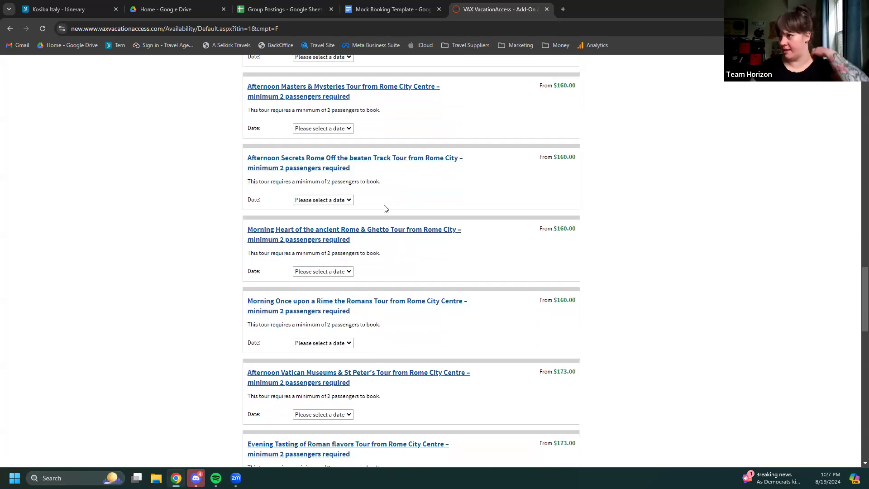
scroll(449, 311, down, 2)
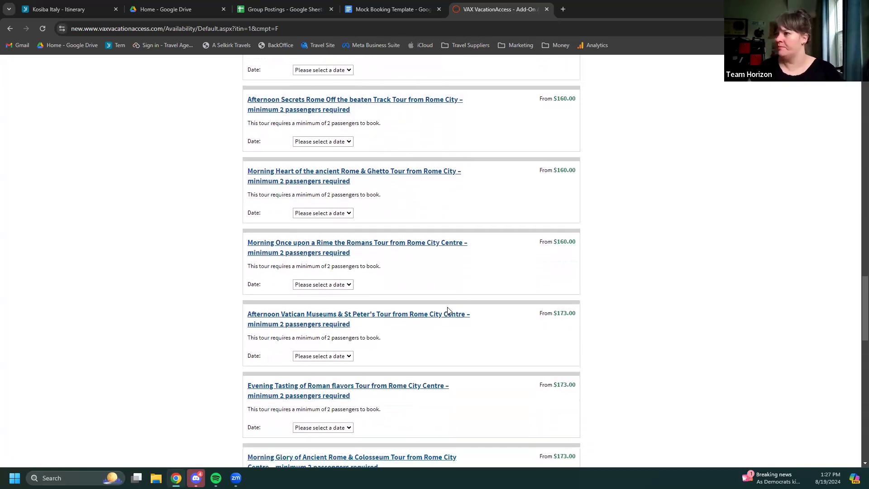
scroll(450, 308, down, 1)
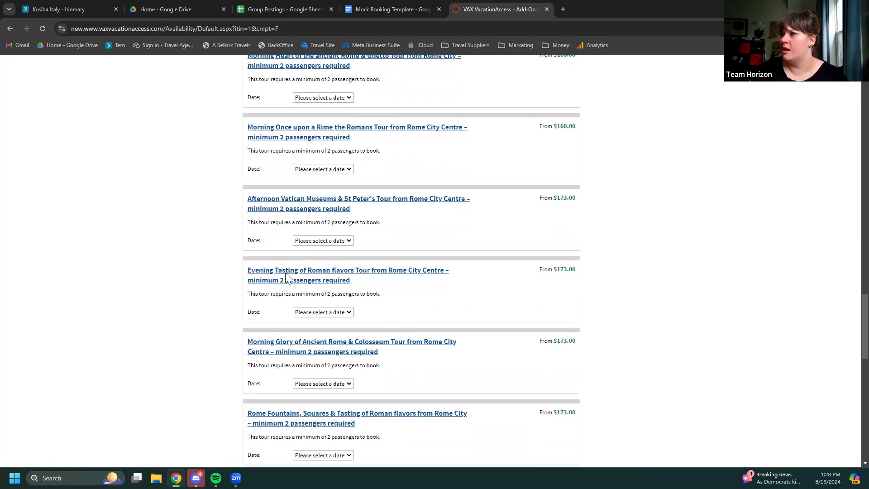
scroll(414, 299, down, 3)
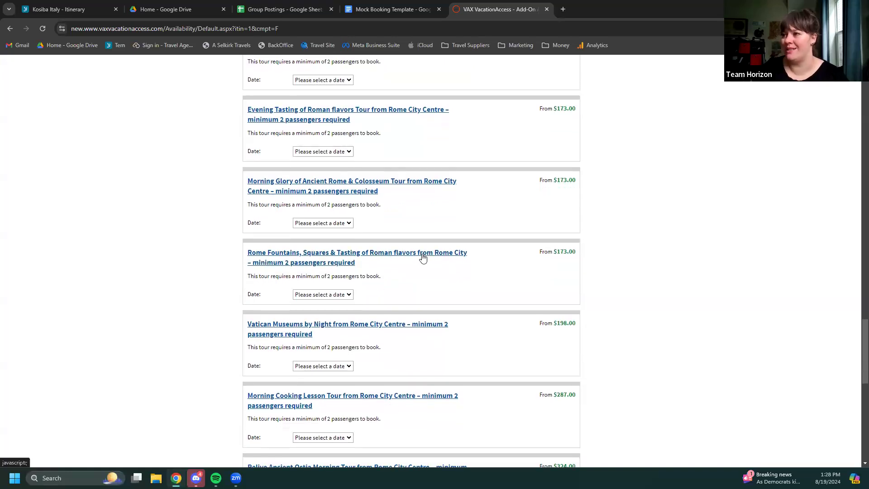
click(354, 260)
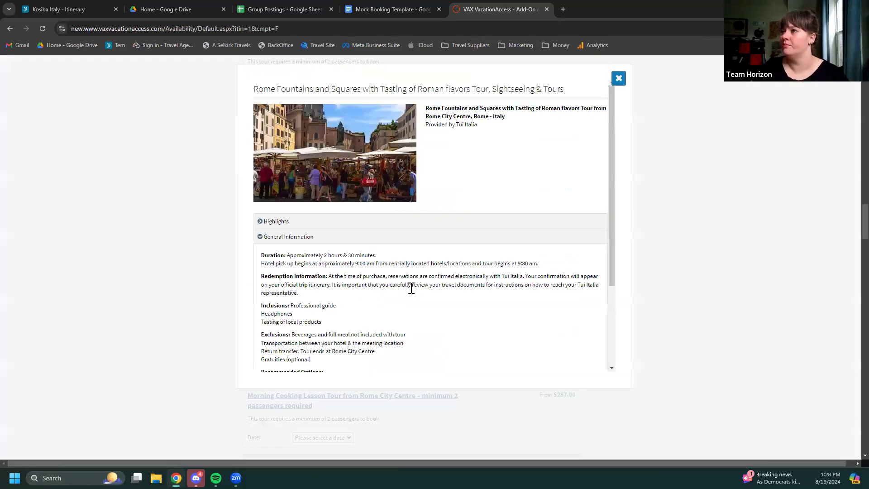
click(268, 222)
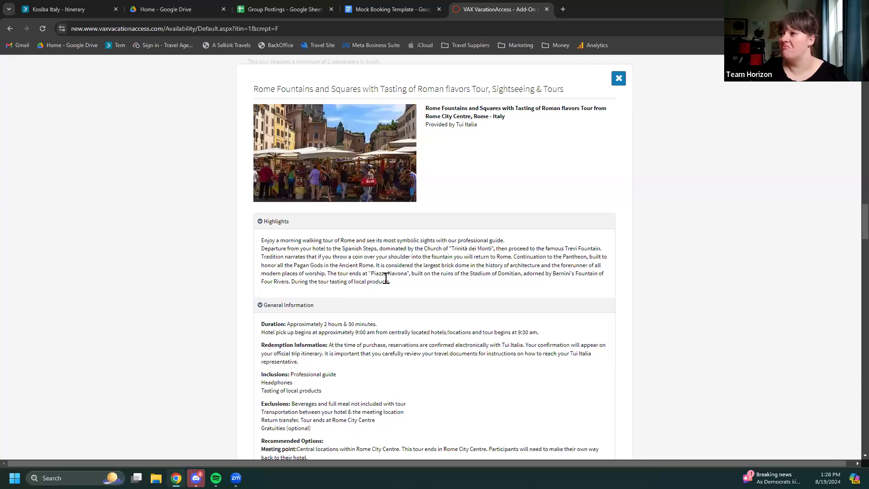
scroll(395, 286, up, 2)
scroll(397, 285, down, 3)
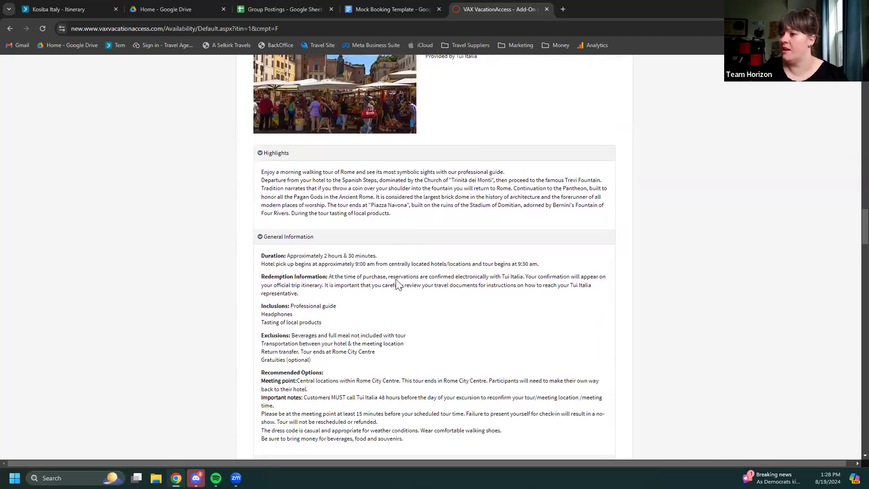
scroll(398, 285, down, 3)
scroll(453, 283, up, 5)
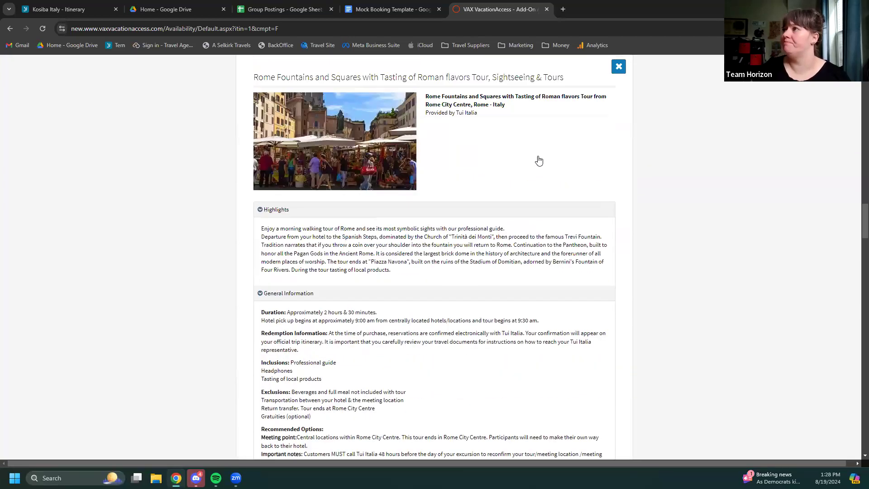
click(619, 67)
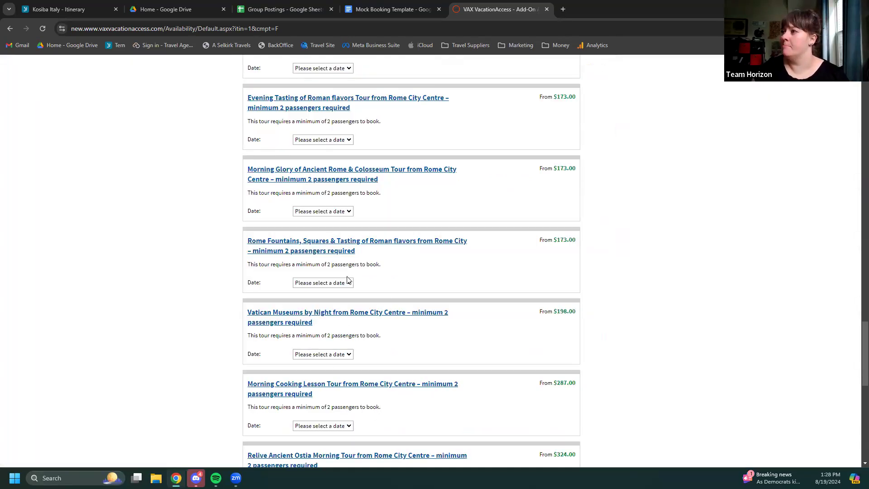
Book the Rome Fountains, Squares & Tasting tour for 2 adults on December 23
click(337, 283)
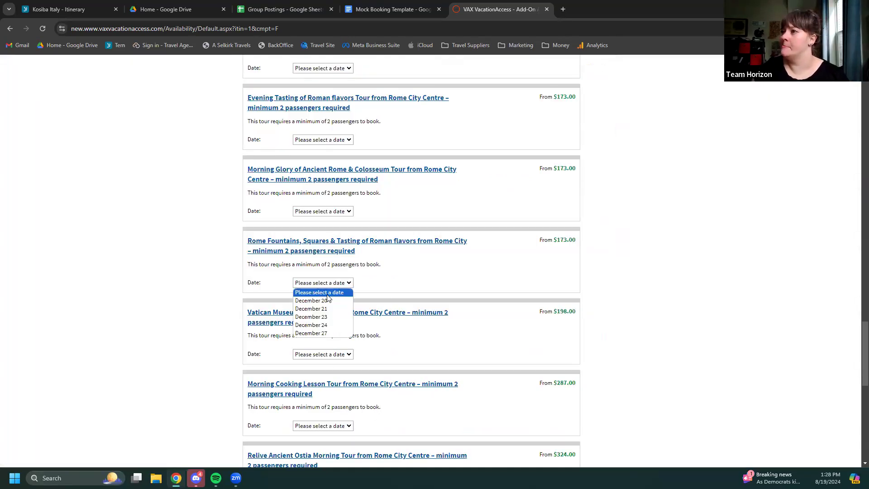
click(329, 319)
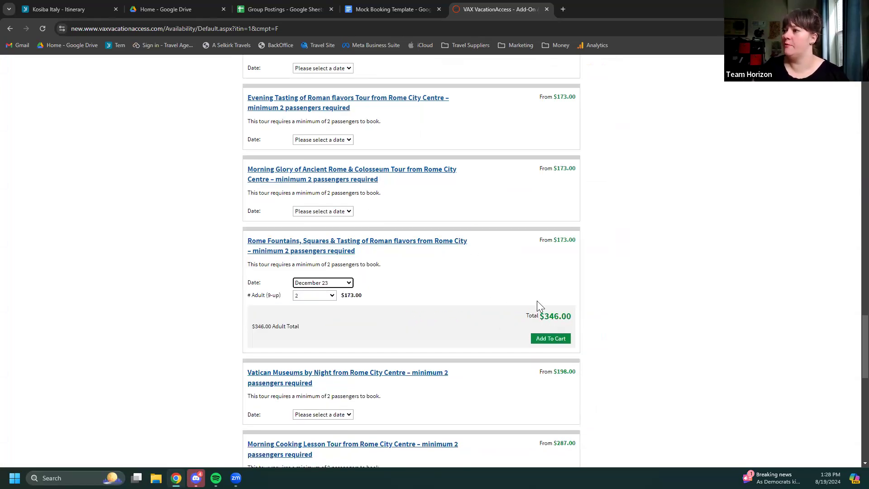
click(556, 338)
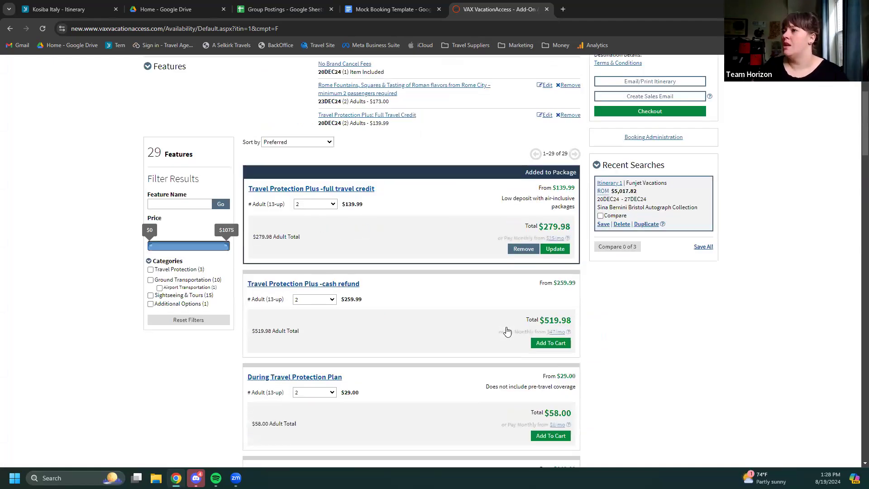
scroll(697, 145, up, 5)
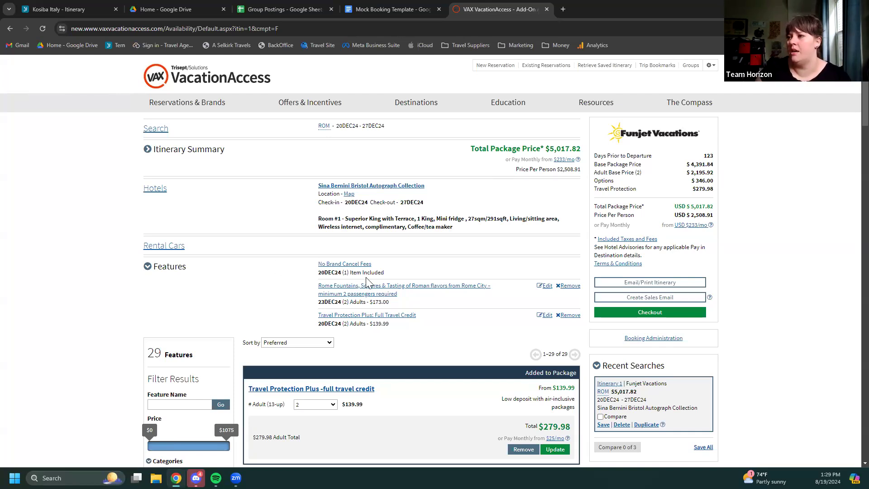
scroll(420, 272, down, 8)
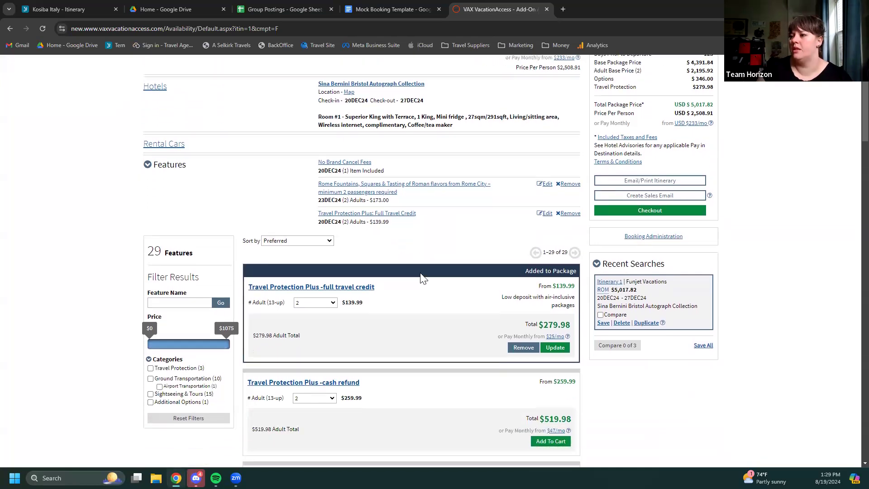
scroll(421, 277, down, 7)
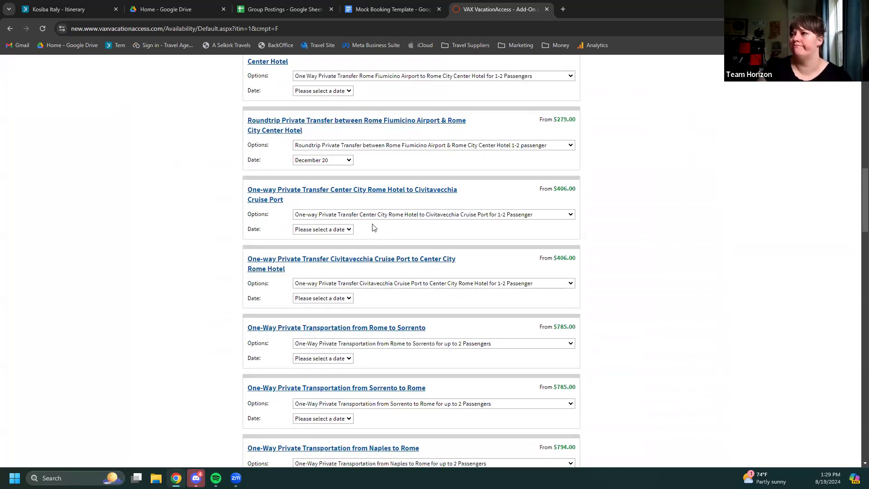
scroll(374, 227, up, 2)
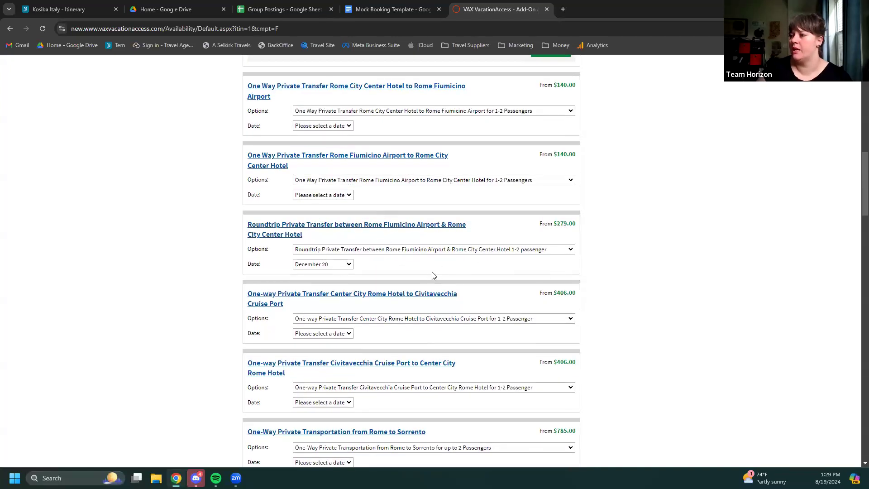
click(457, 251)
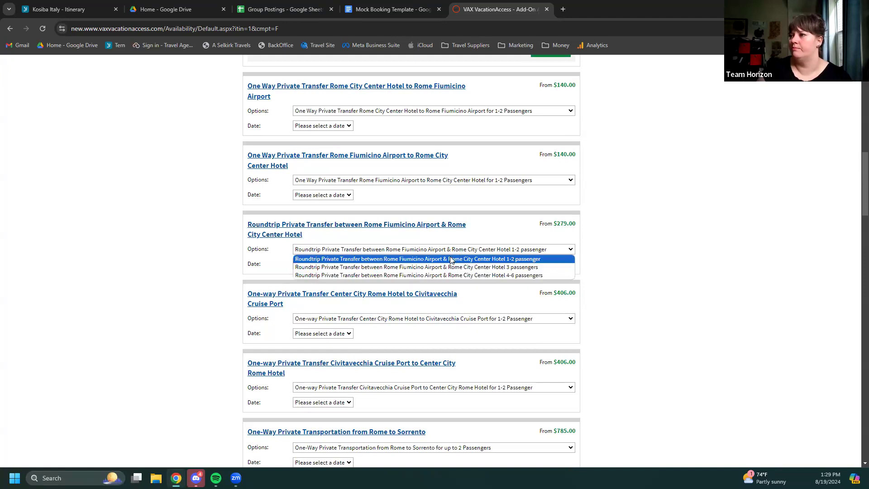
click(453, 257)
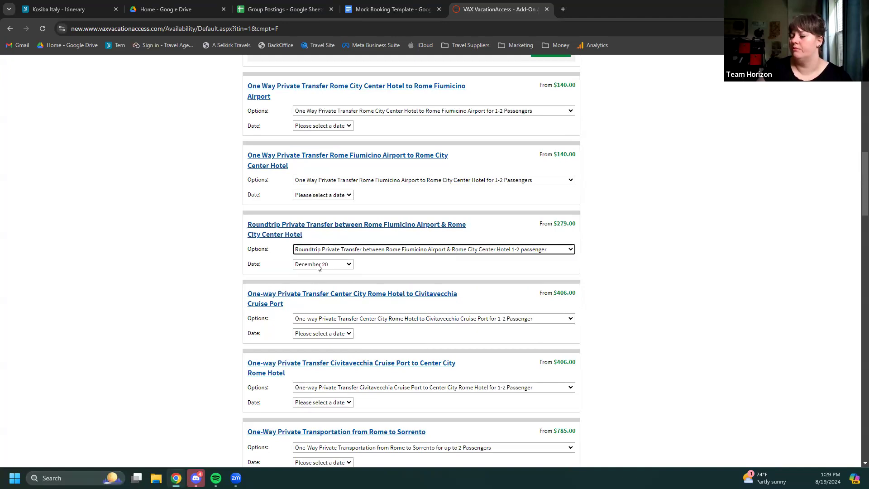
scroll(409, 272, down, 1)
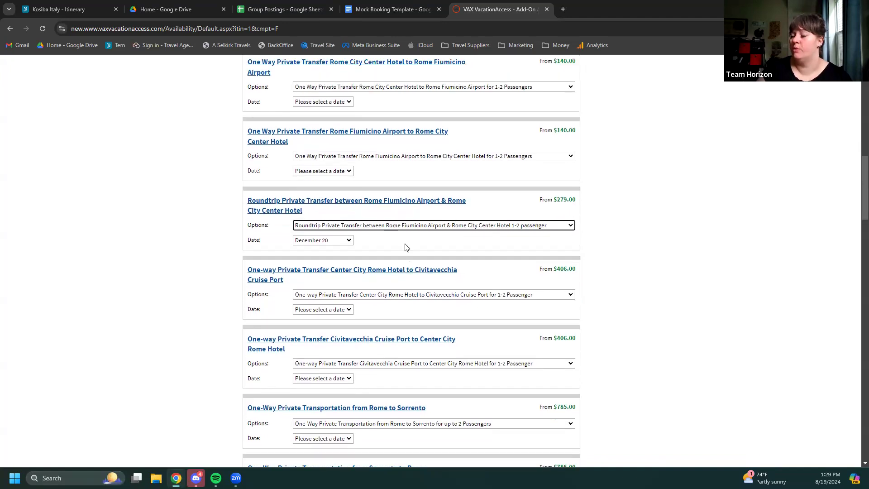
scroll(406, 247, up, 20)
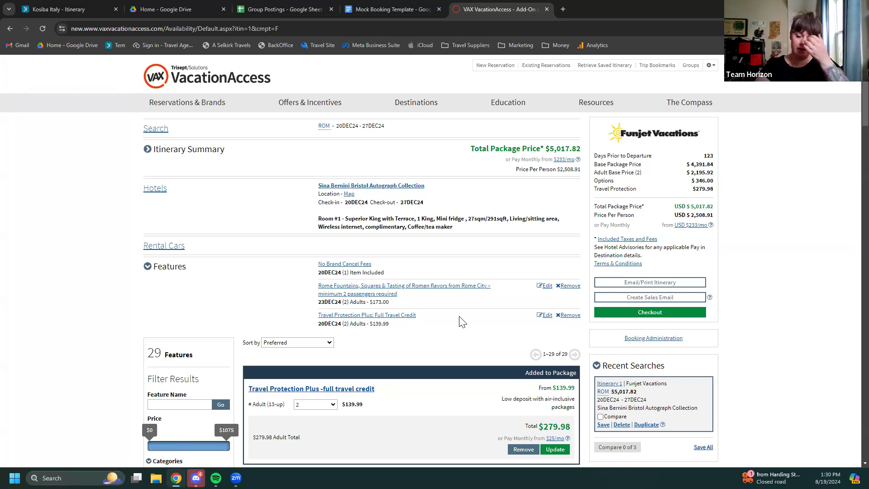
Snap the Mock Booking Template right of the VAX itinerary and copy the document's link
drag(395, 10, 866, 134)
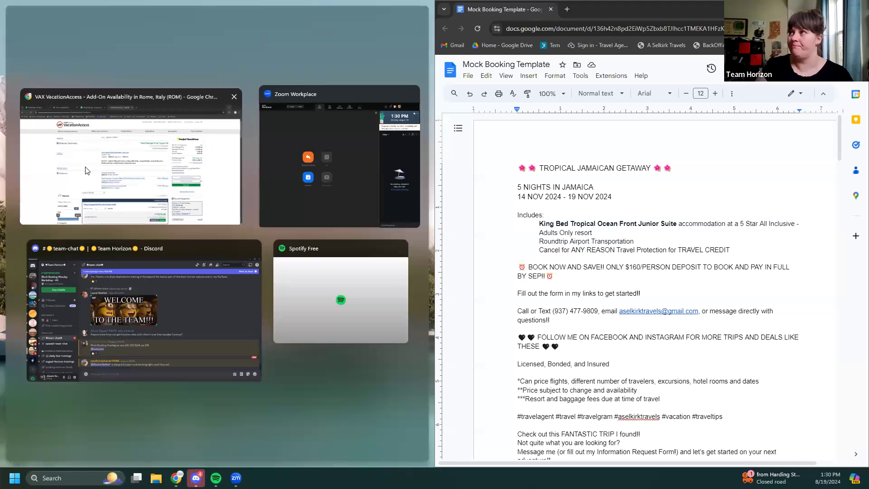
click(86, 170)
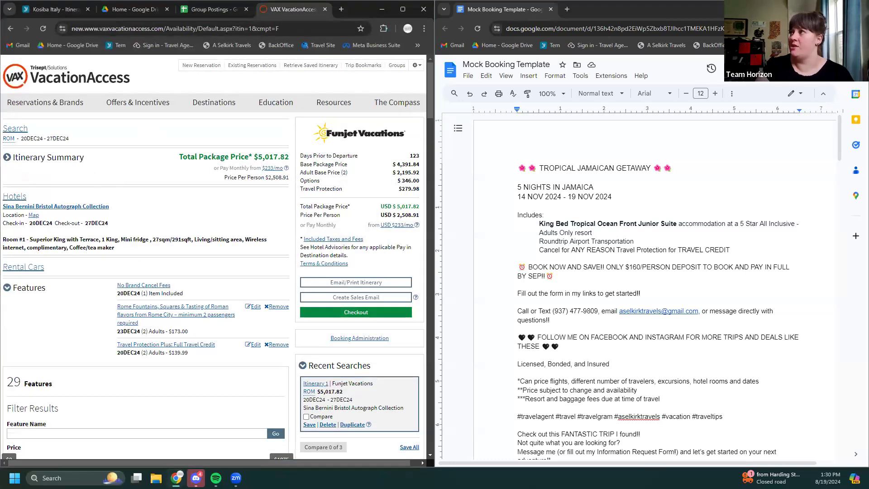
click(830, 68)
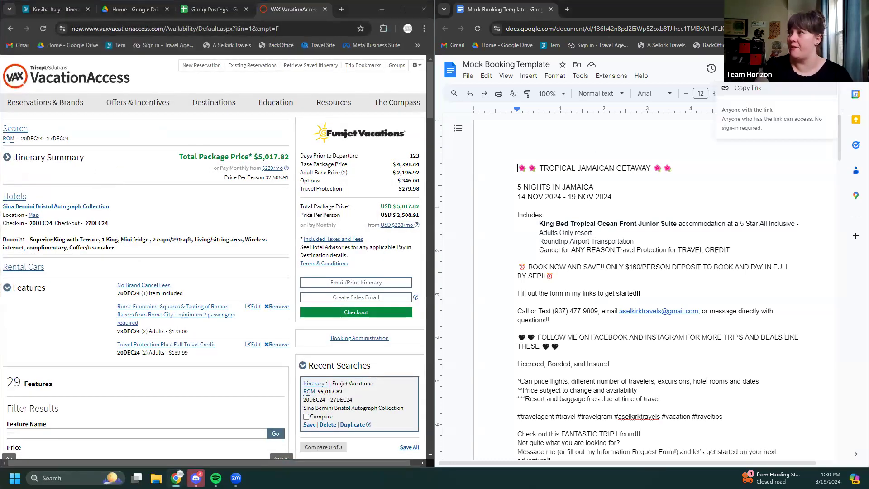
click(769, 91)
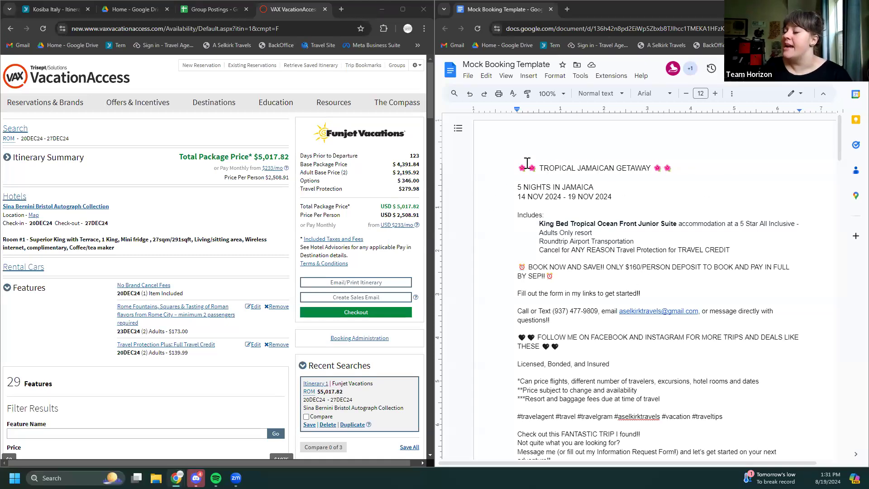
Scroll the five-page Mock Booking Template down to the IRISH ADVENTURES Dublin post
scroll(577, 168, down, 1)
scroll(577, 168, up, 1)
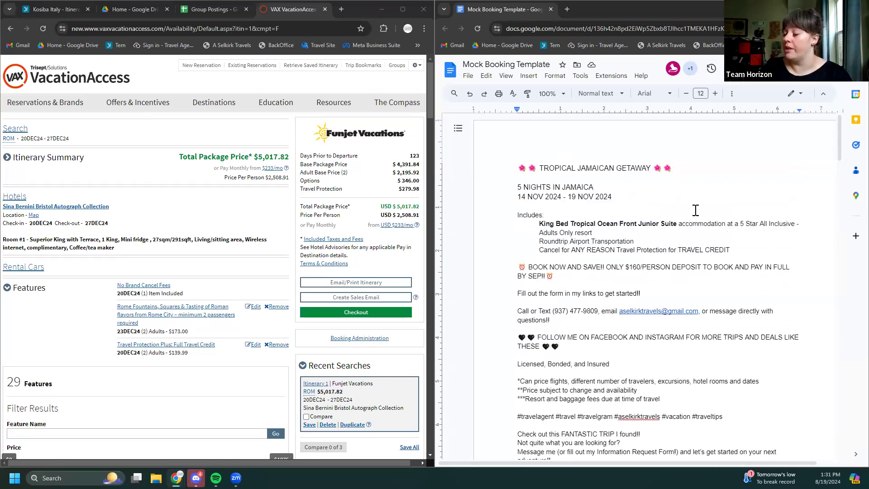
scroll(693, 212, down, 1)
scroll(685, 218, down, 5)
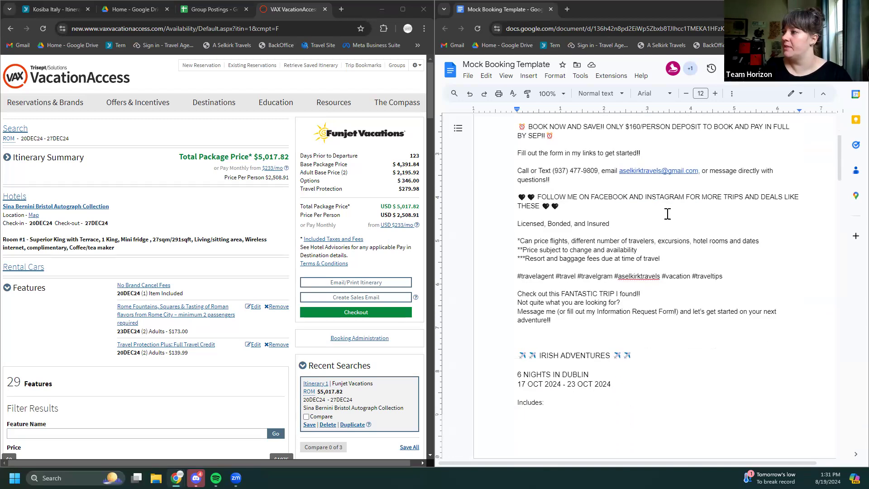
scroll(609, 215, down, 1)
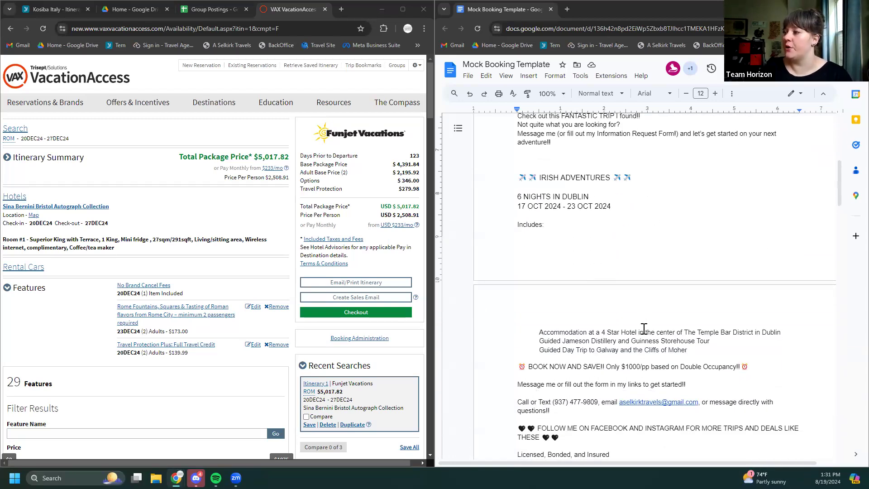
scroll(642, 319, down, 4)
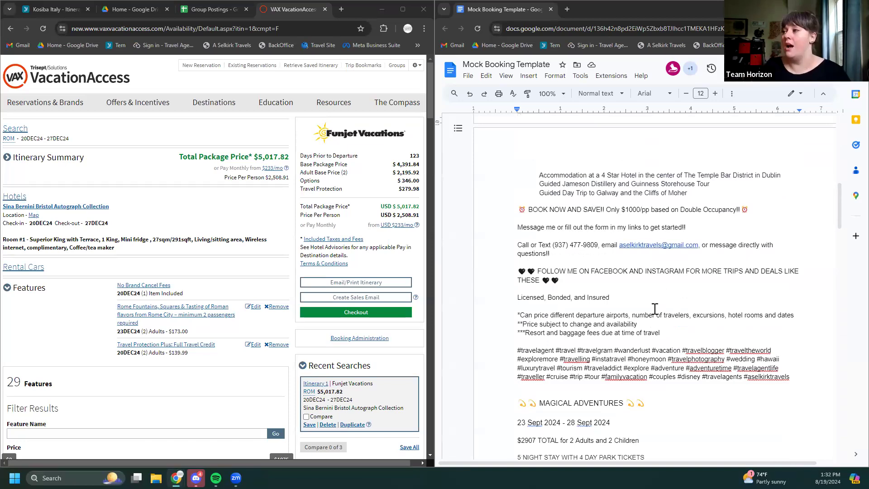
scroll(657, 301, down, 1)
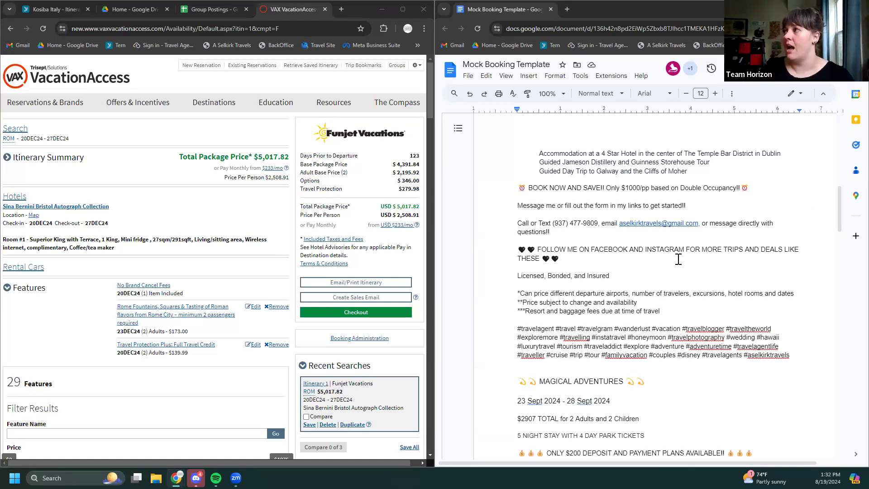
scroll(679, 260, up, 1)
scroll(679, 260, up, 3)
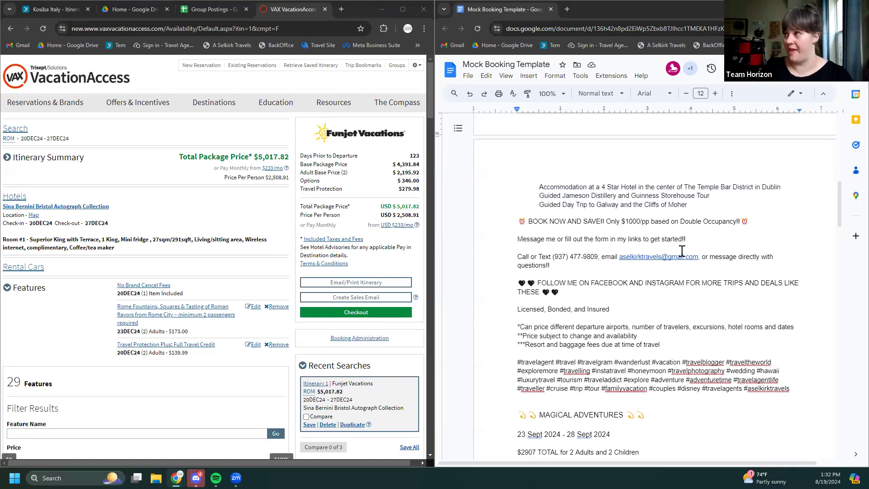
scroll(755, 230, up, 5)
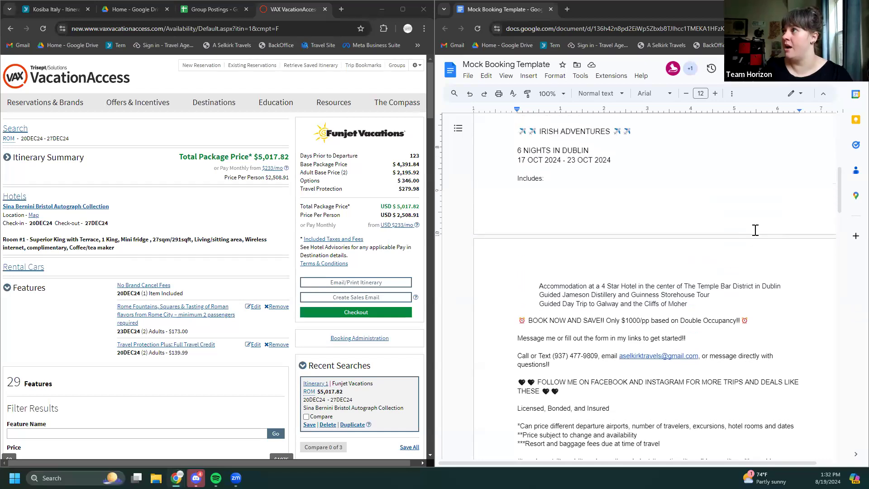
scroll(749, 205, down, 10)
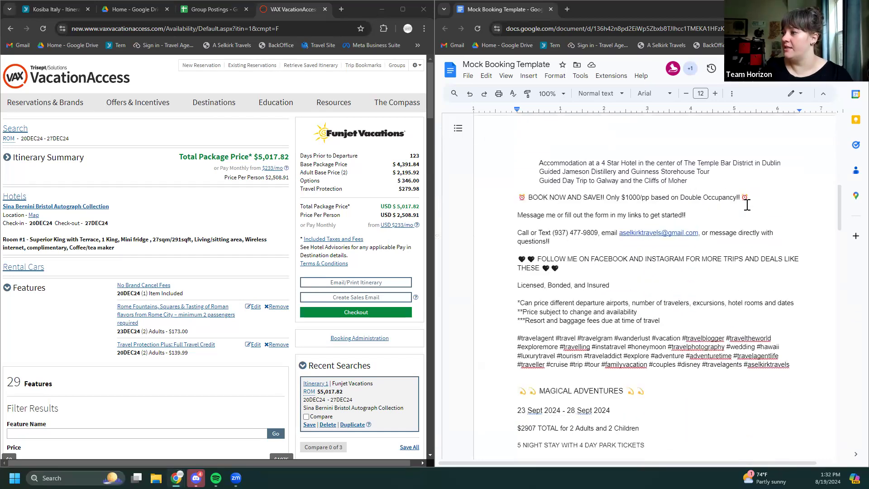
scroll(679, 233, down, 4)
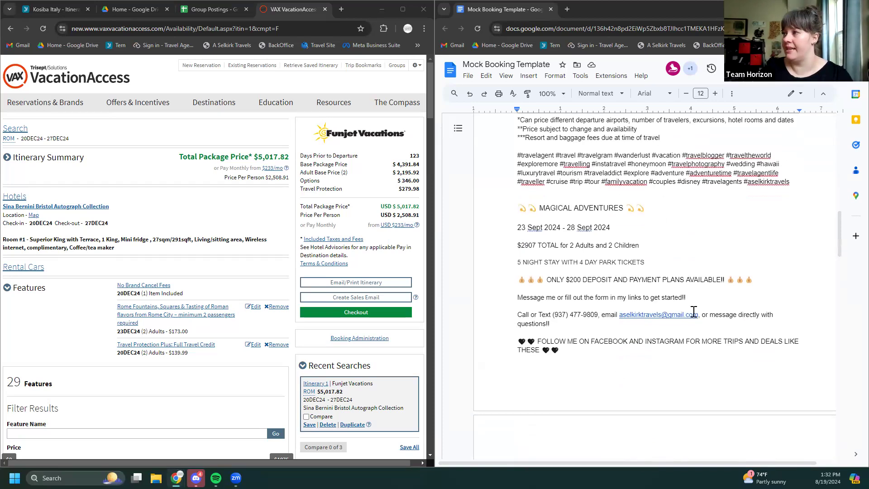
scroll(620, 305, down, 9)
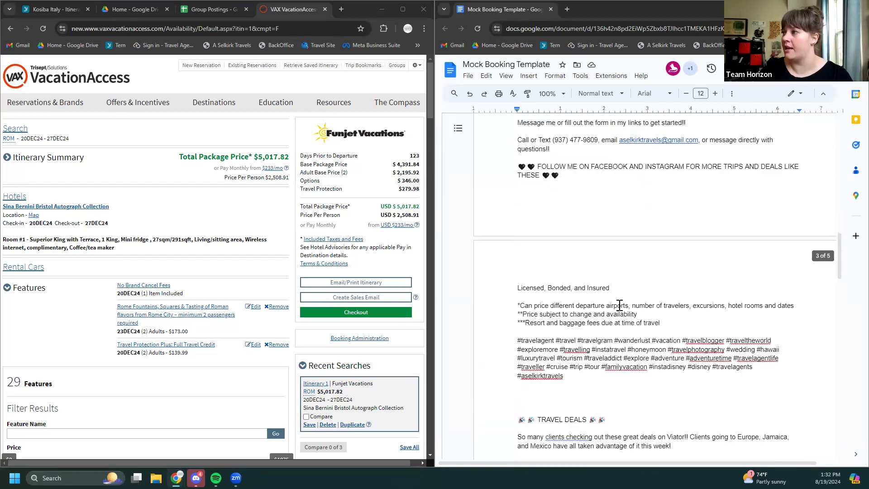
scroll(620, 305, down, 10)
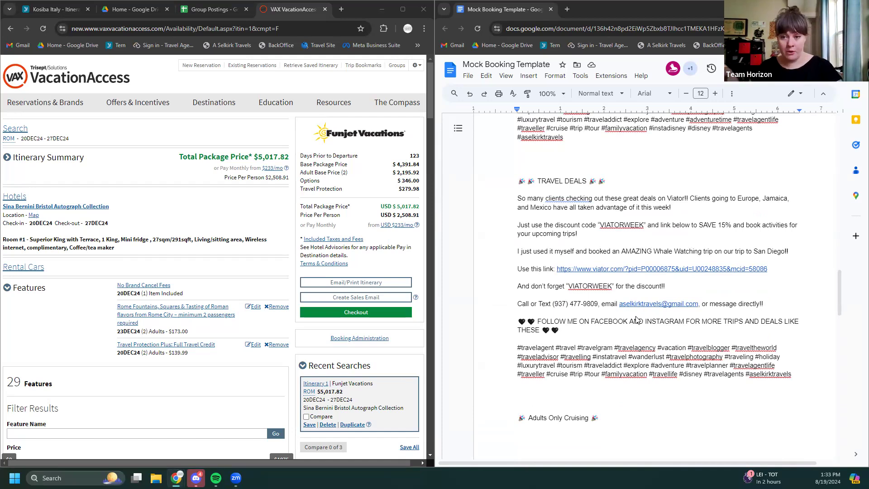
scroll(651, 290, down, 1)
scroll(650, 290, down, 15)
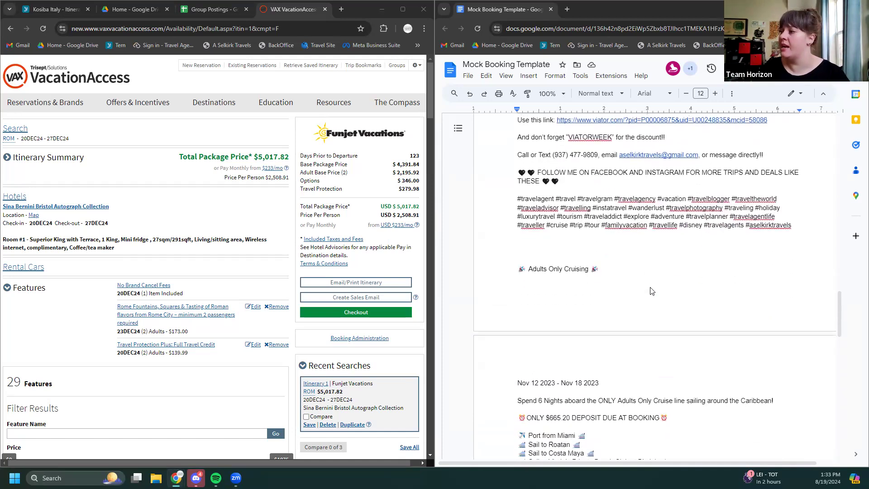
scroll(650, 290, down, 8)
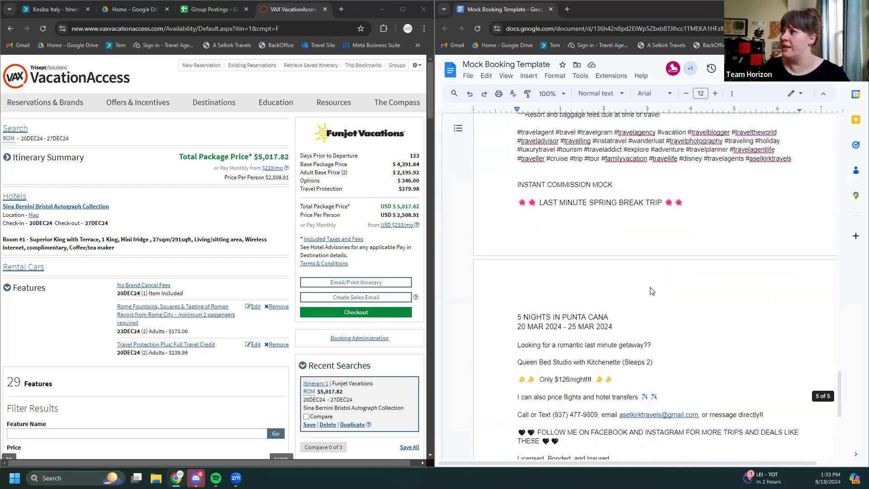
scroll(651, 291, down, 4)
scroll(650, 290, up, 15)
scroll(651, 291, up, 12)
scroll(650, 290, down, 5)
scroll(651, 290, down, 3)
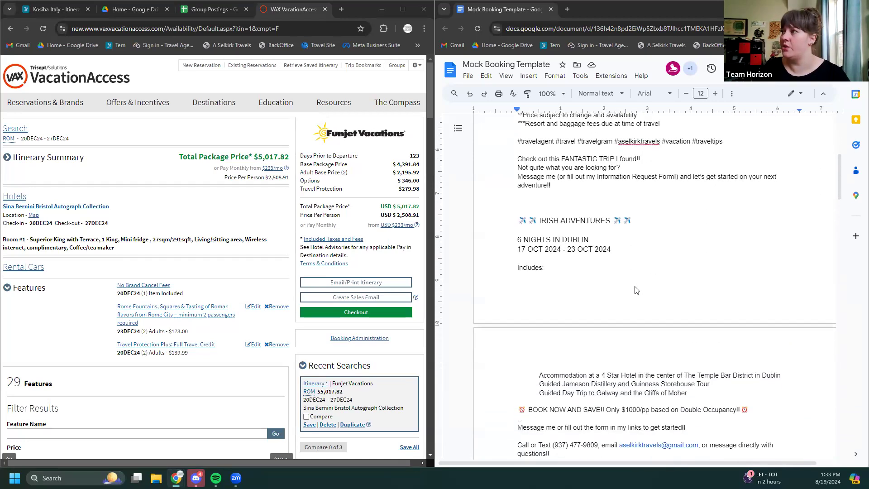
scroll(671, 189, down, 1)
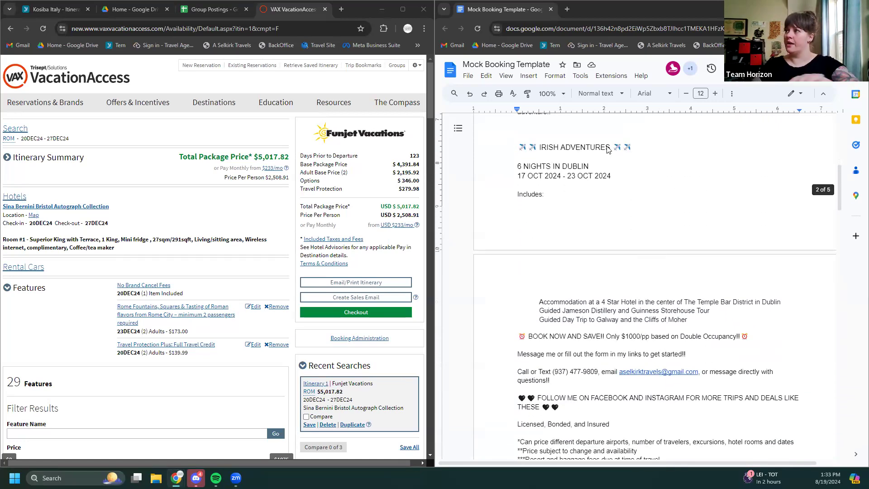
Replace the IRISH ADVENTURES heading with ROMAN HOLIDAYS
click(610, 149)
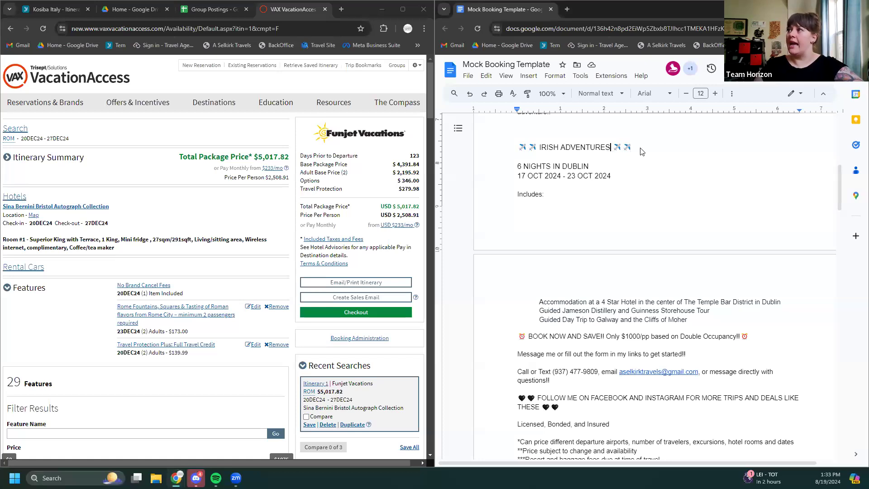
key(BackSpace)
key(BackSpace)
key(BackSpace)
key(BackSpace)
key(BackSpace)
key(BackSpace)
key(BackSpace)
key(BackSpace)
key(BackSpace)
key(BackSpace)
key(BackSpace)
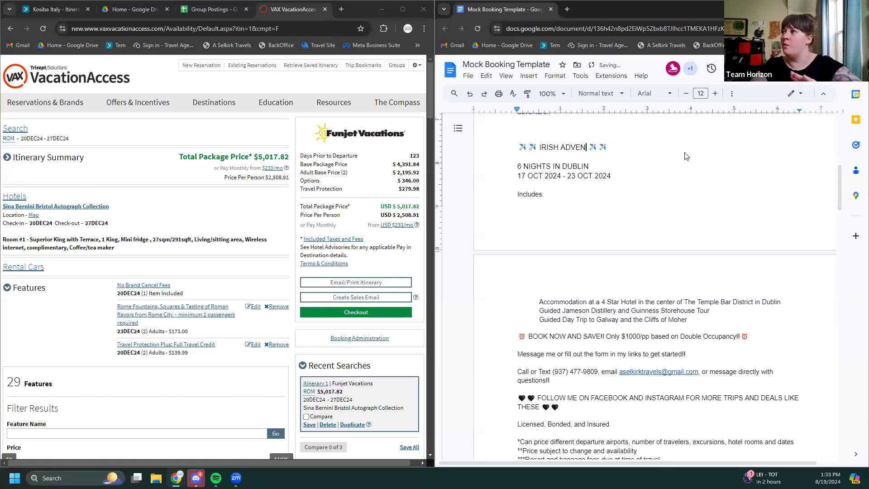
key(BackSpace)
key(BackSpace)
key(BackSpace)
key(BackSpace)
key(BackSpace)
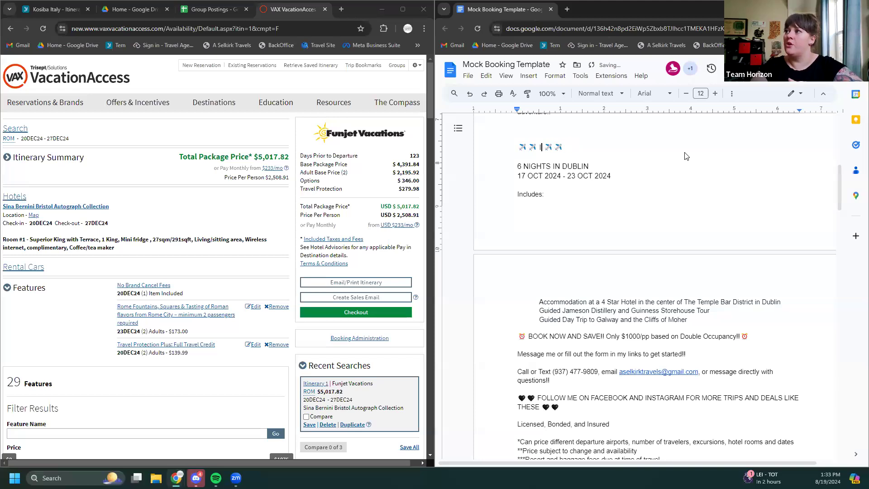
key(BackSpace)
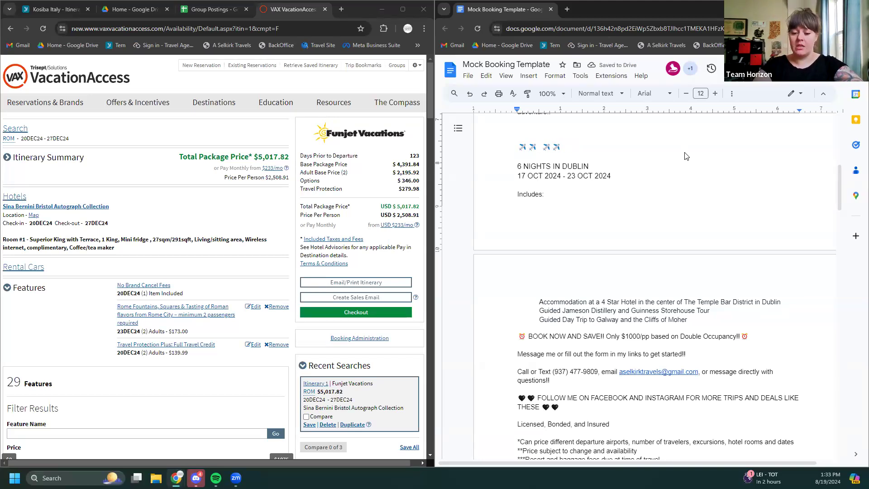
text(RO)
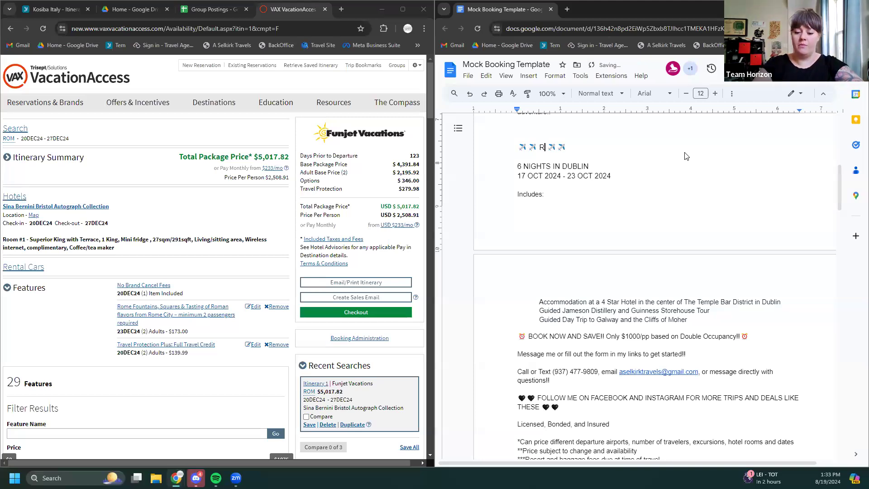
text(M)
text(AN HO)
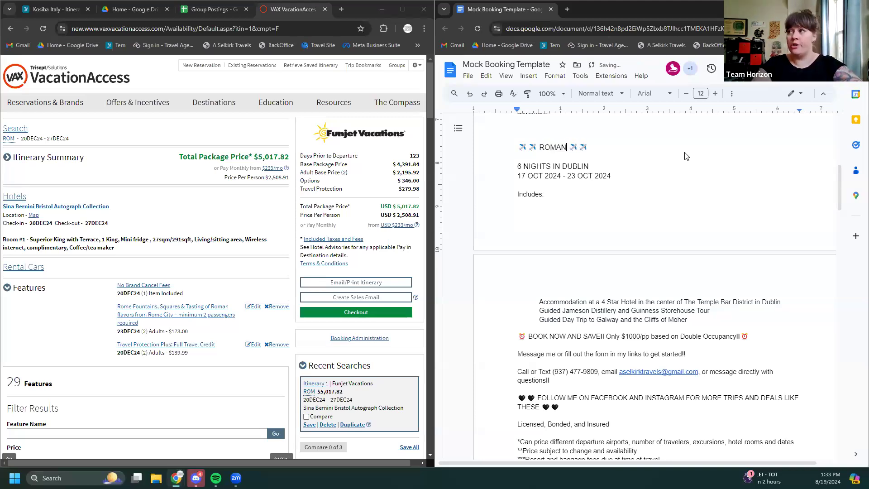
text(LID )
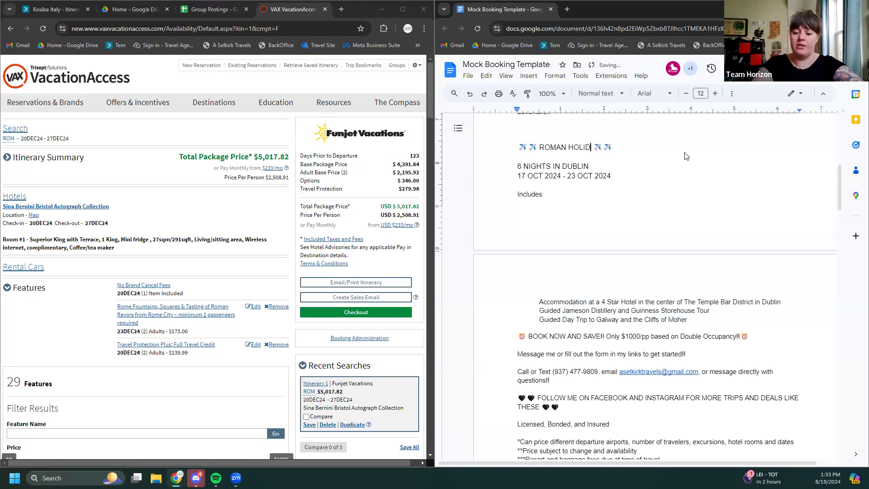
text(AYS)
text(!)
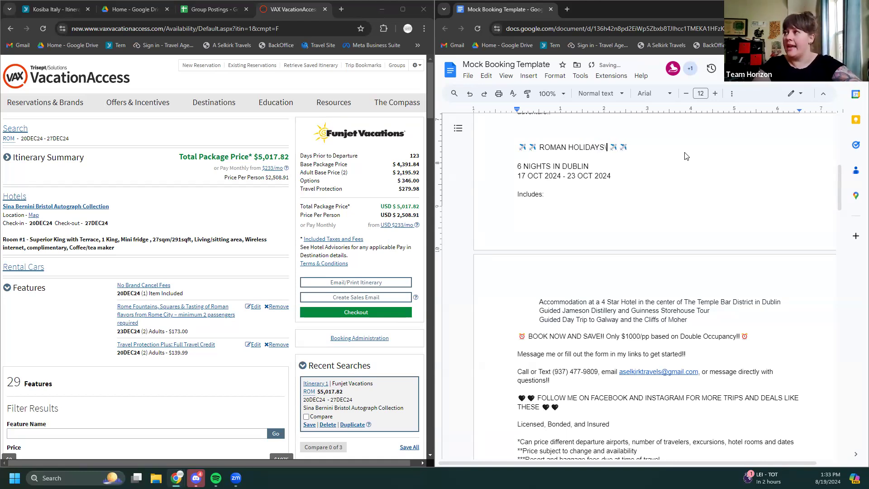
key(BackSpace)
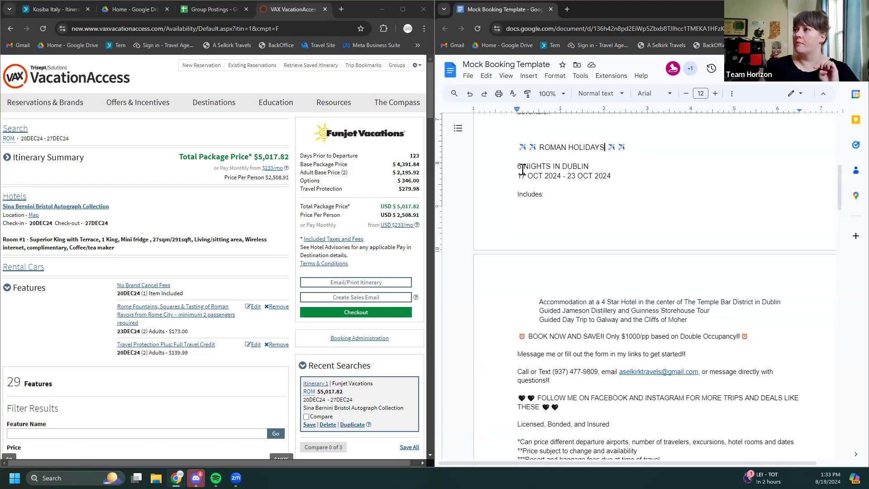
Change the nights line to read 6 NIGHTS IN ROME
key(BackSpace)
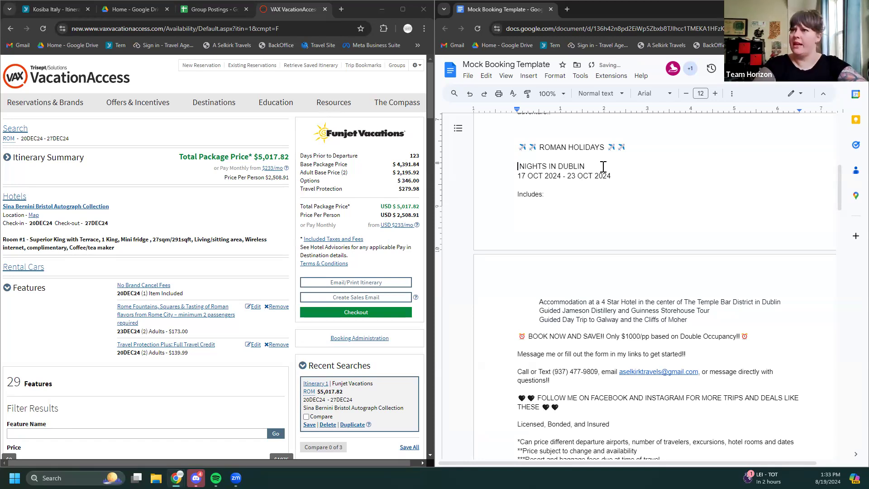
text(6)
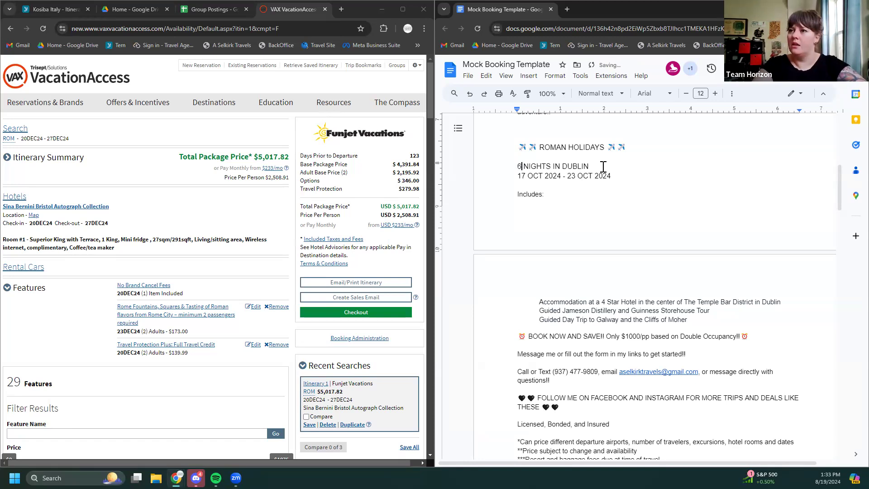
click(591, 167)
key(BackSpace)
key(BackSpace)
key(BackSpace)
key(BackSpace)
key(BackSpace)
key(BackSpace)
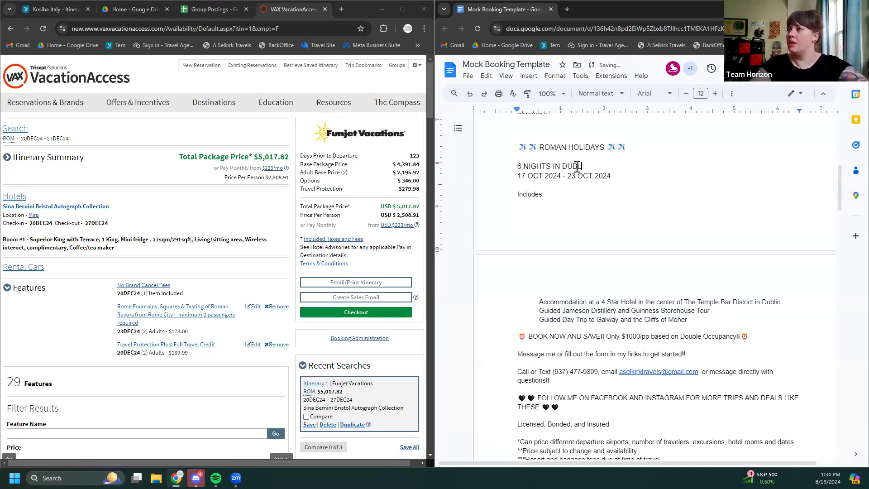
text(r)
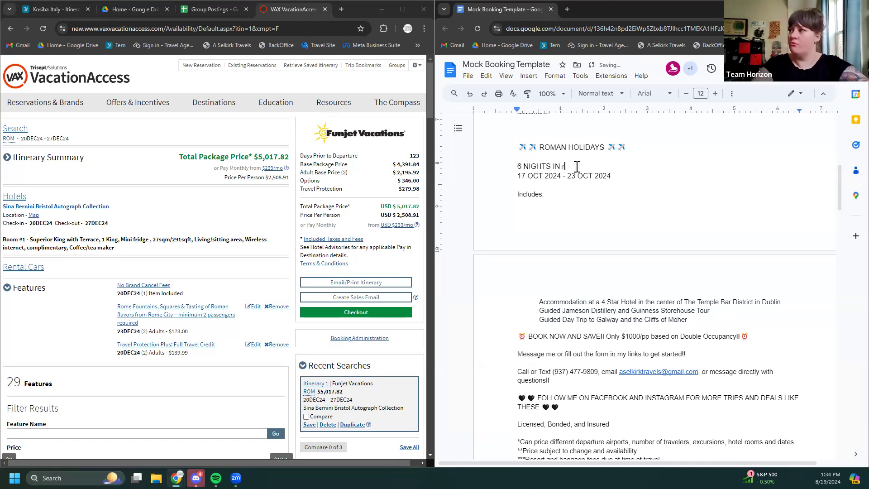
key(BackSpace)
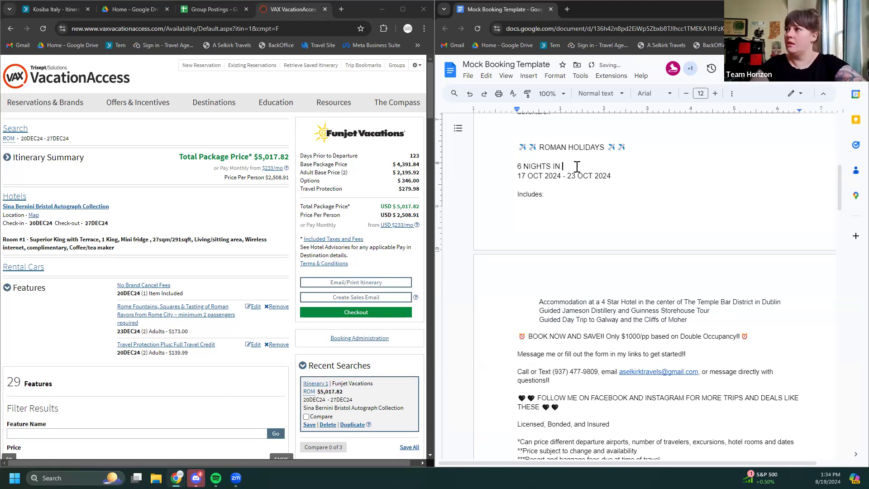
text(ROME)
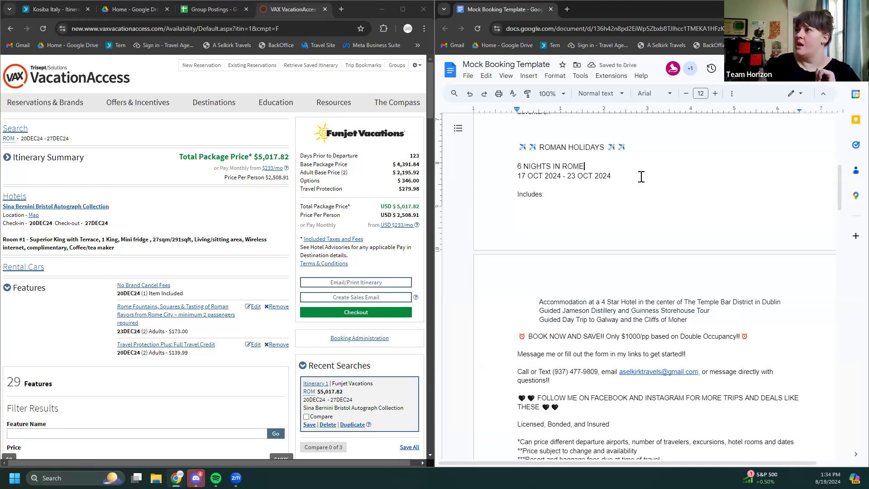
Change the dates to 20 DEC 2024 - 27 DEC 2024
click(543, 177)
key(BackSpace)
key(BackSpace)
key(BackSpace)
key(BackSpace)
key(BackSpace)
key(BackSpace)
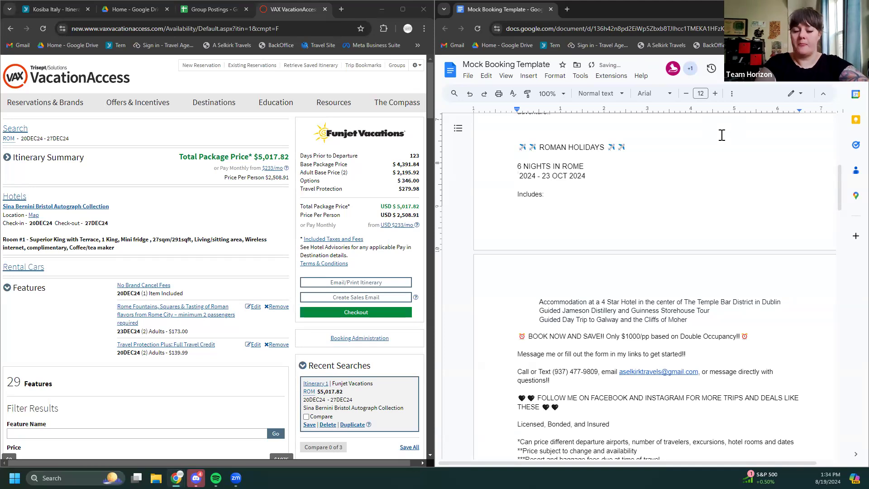
text(20)
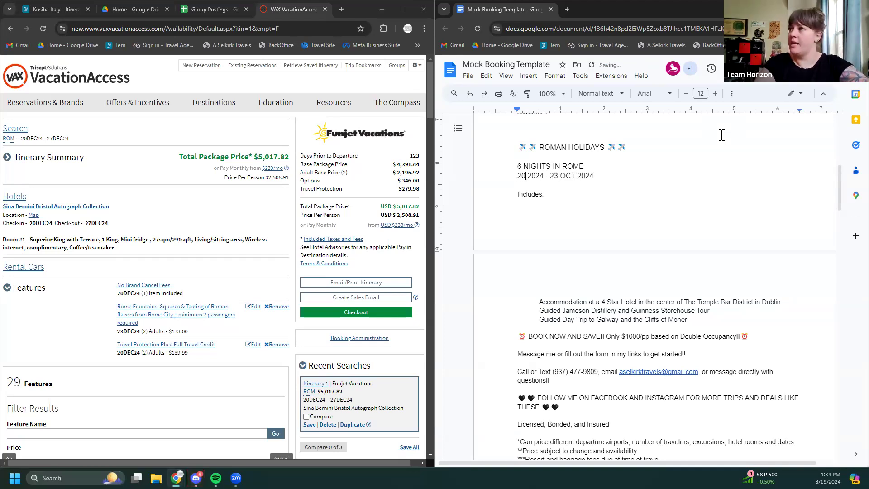
text( DEC)
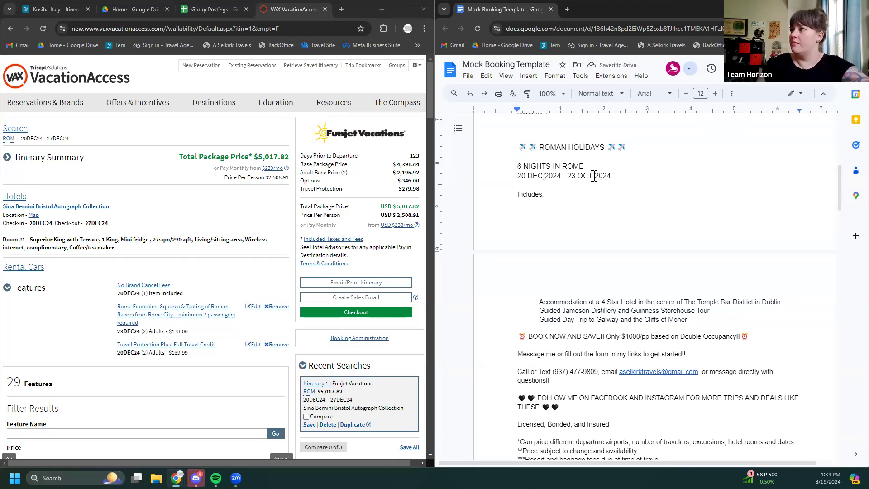
key(BackSpace)
key(BackSpace)
key(BackSpace)
key(BackSpace)
key(BackSpace)
key(BackSpace)
key(BackSpace)
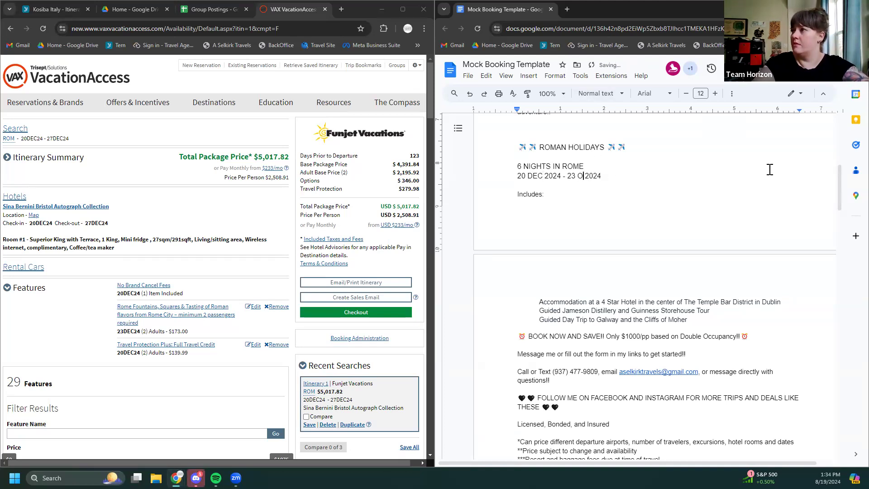
text(27 DEC)
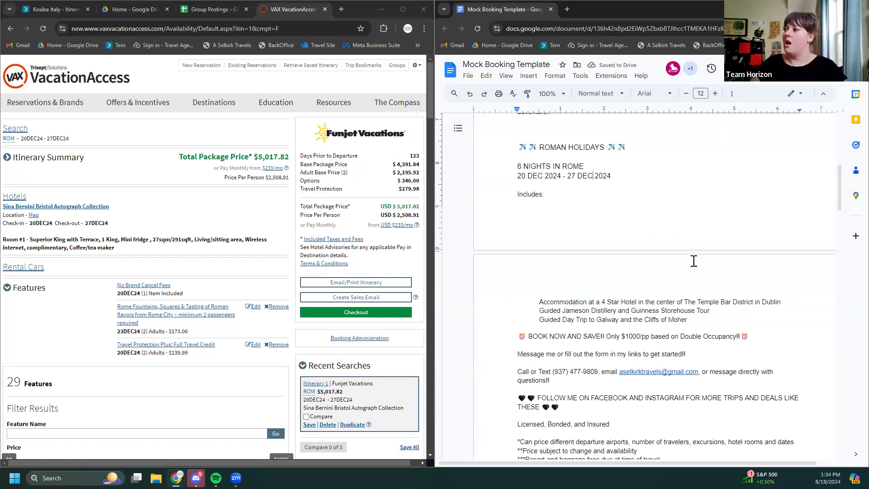
scroll(708, 263, down, 1)
scroll(709, 262, down, 2)
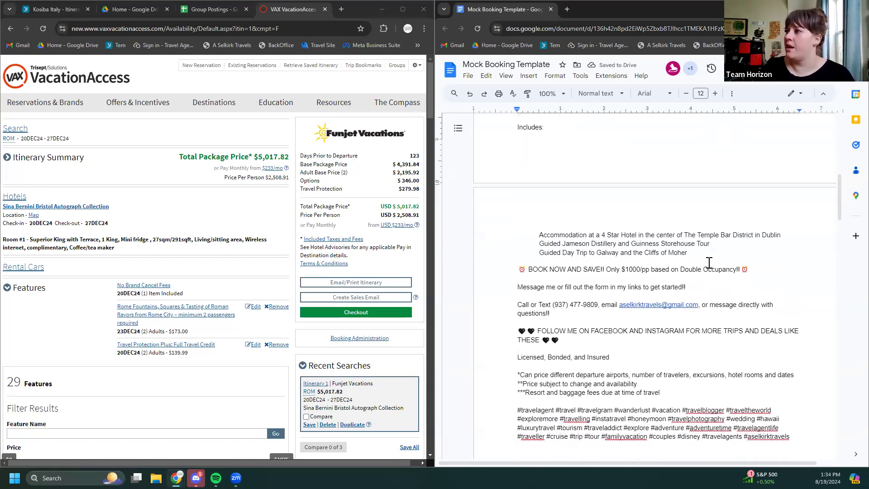
scroll(640, 229, up, 2)
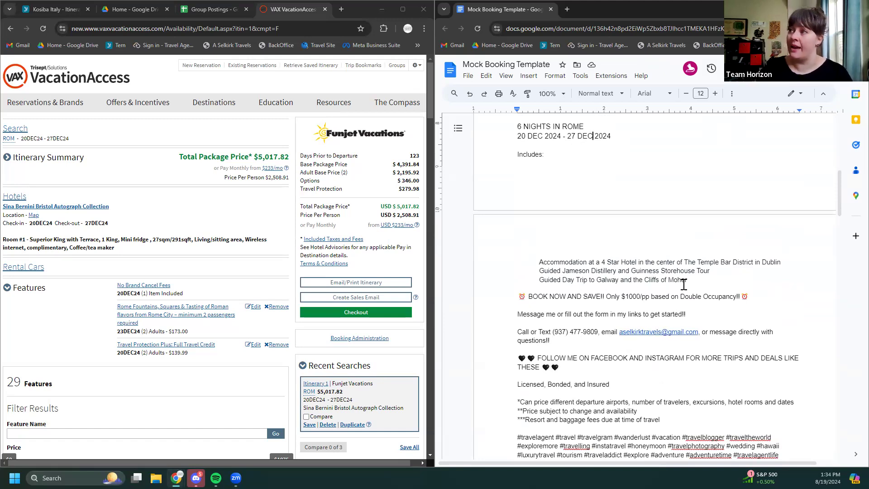
scroll(700, 281, up, 1)
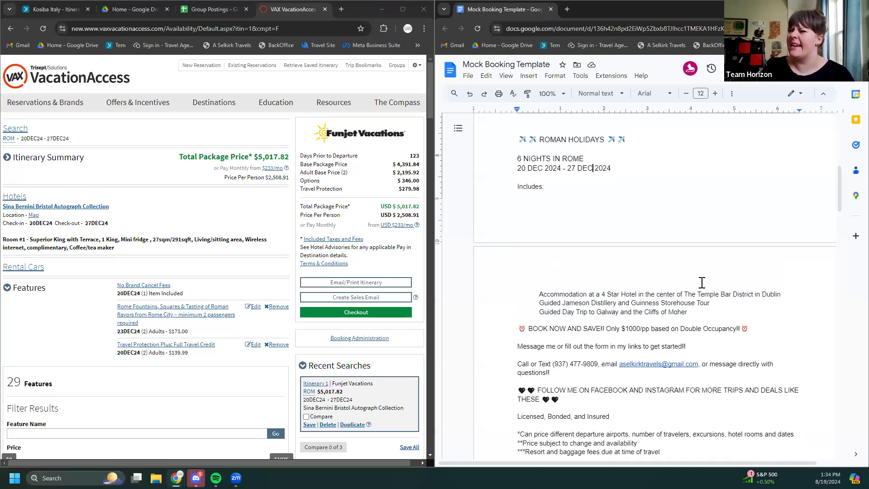
scroll(702, 287, down, 1)
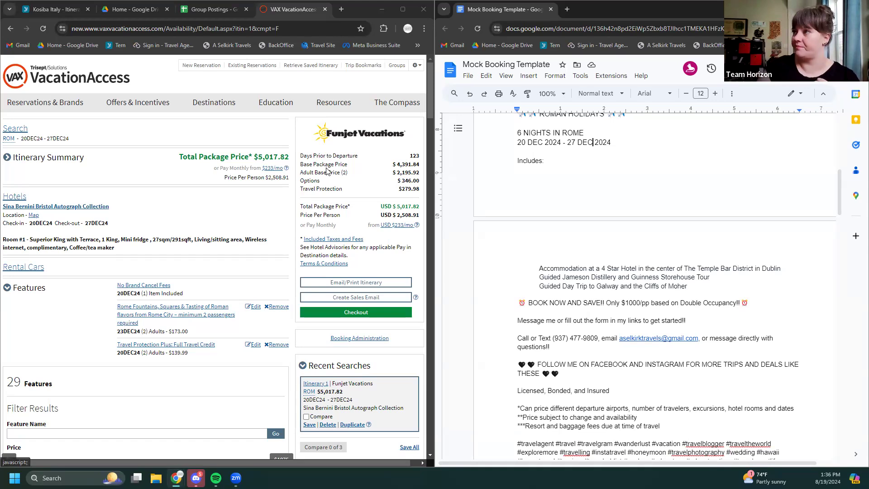
scroll(569, 139, up, 1)
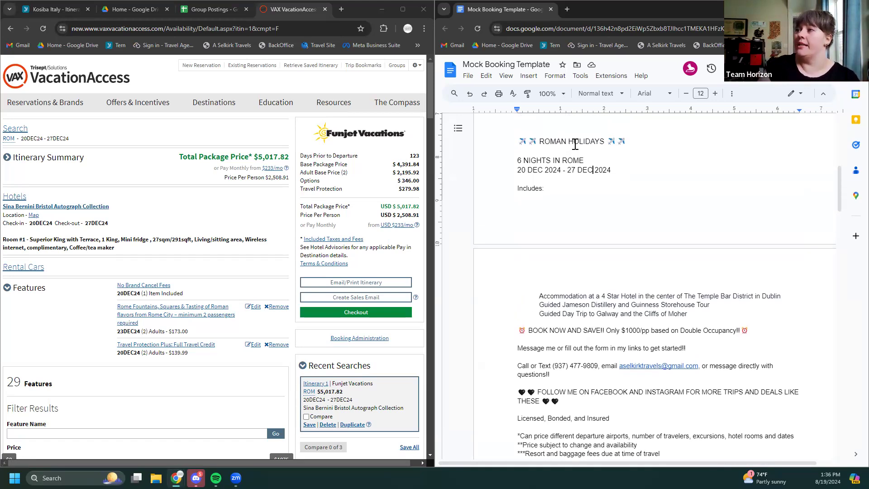
scroll(587, 145, down, 1)
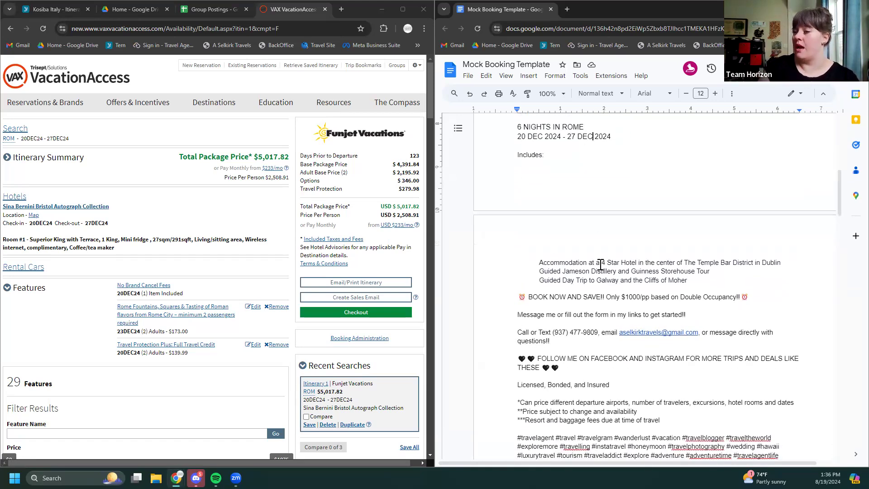
Open the booked Rome hotel's details and mark the Temple Bar District location phrase
click(55, 208)
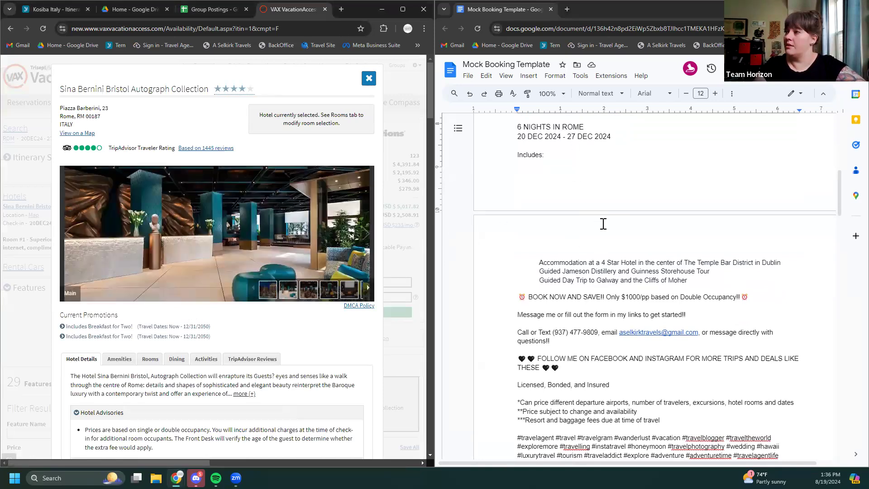
scroll(760, 253, down, 1)
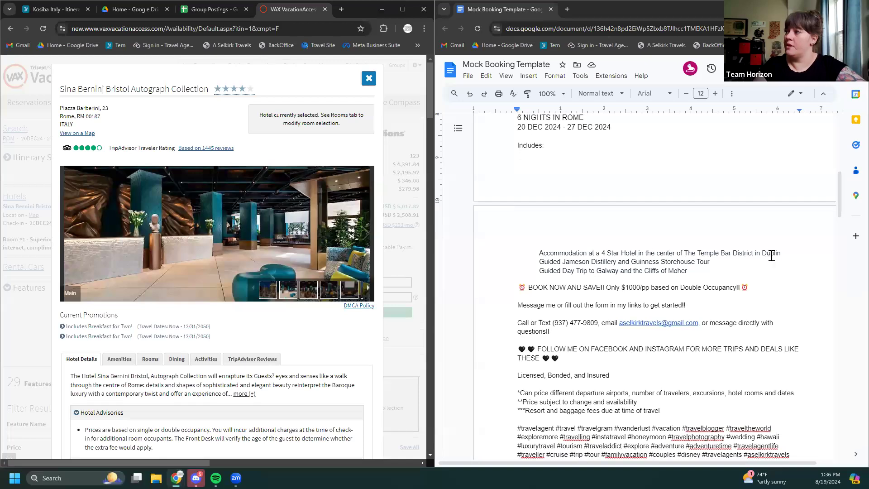
drag(784, 256, 638, 252)
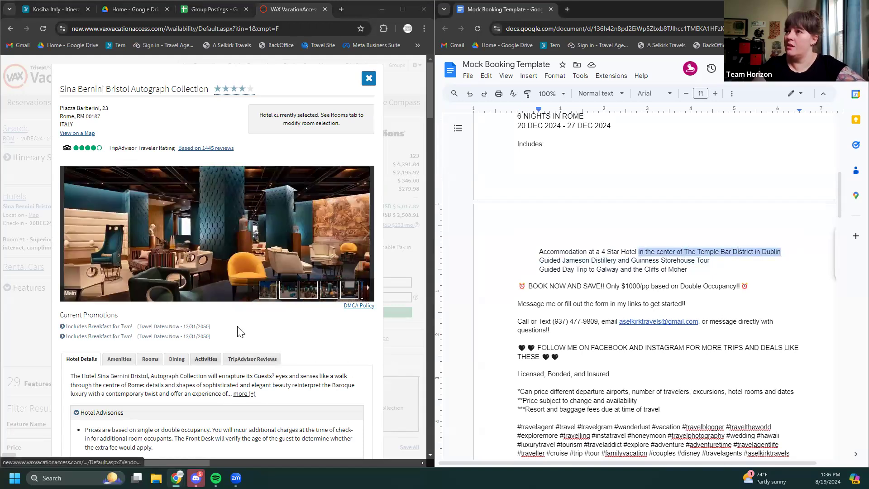
scroll(233, 341, down, 2)
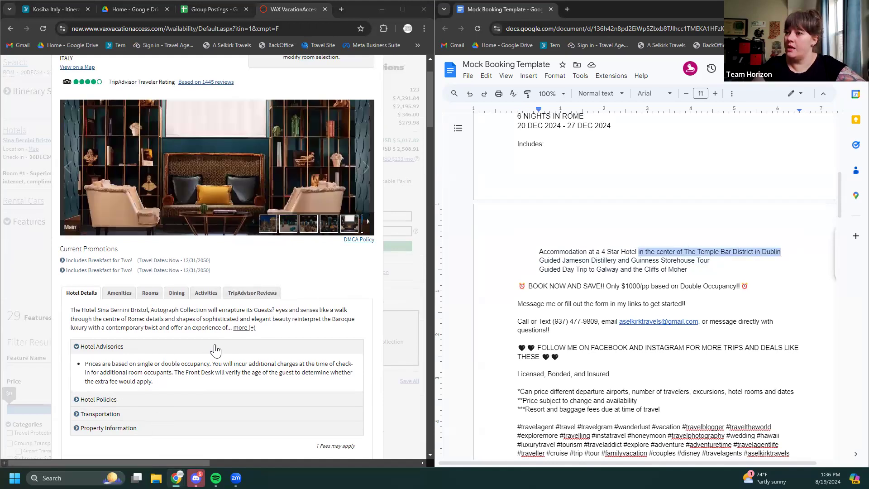
Review Sina Bernini Bristol's property information and transportation, then expand its full description
click(124, 429)
scroll(217, 407, down, 3)
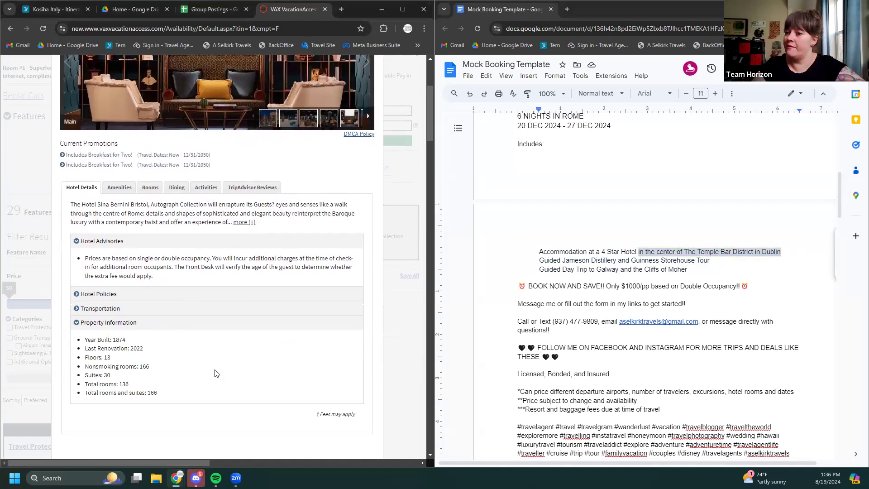
scroll(216, 373, up, 2)
click(116, 352)
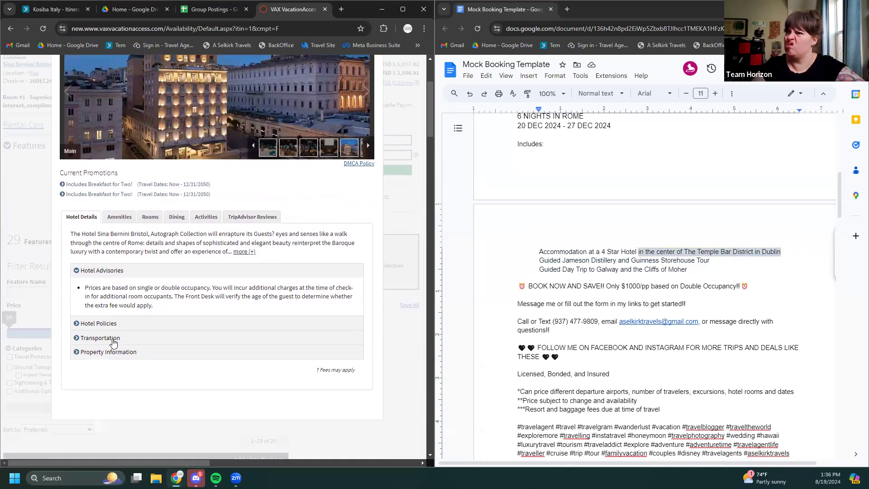
click(114, 339)
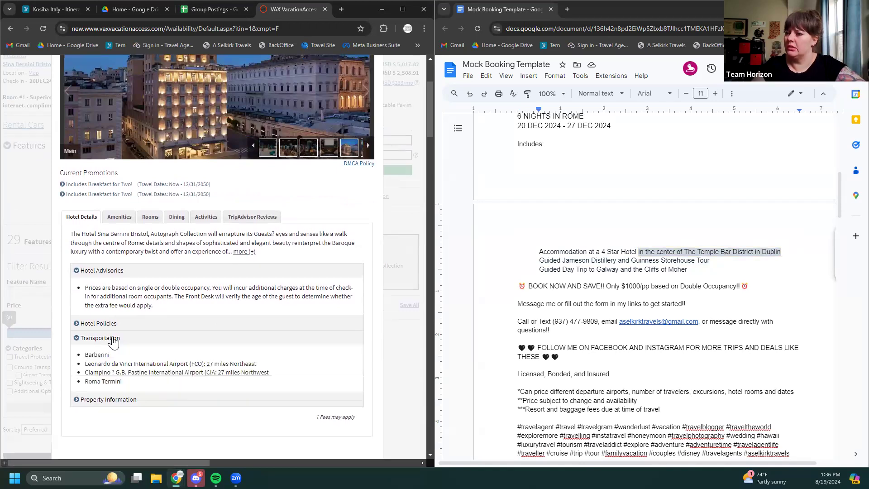
click(114, 339)
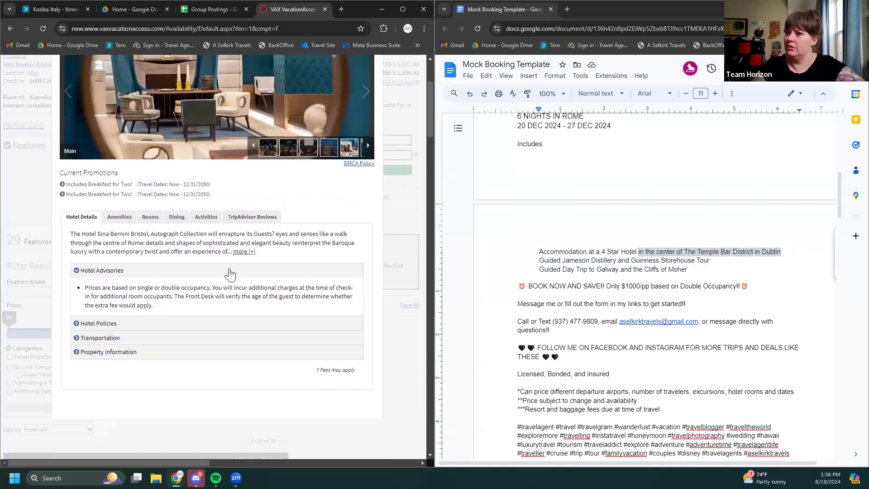
click(251, 252)
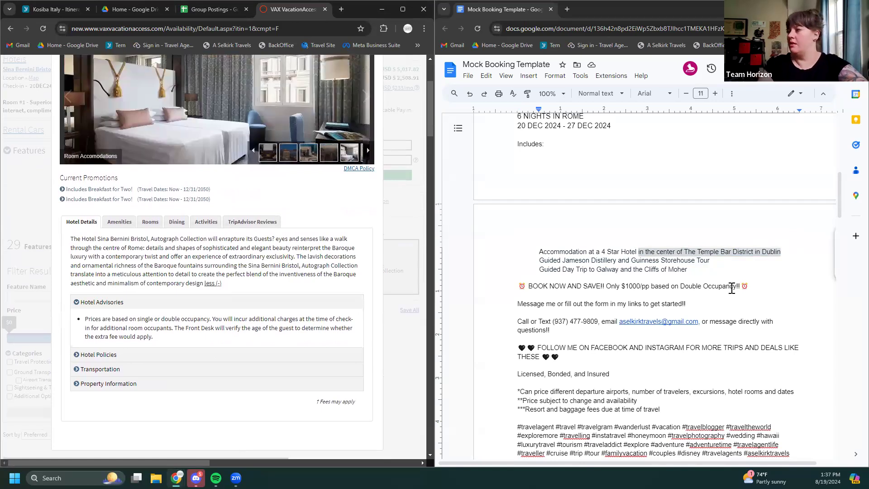
Replace the Dublin location phrase on the hotel line with 'minutes from Trevi Fountain'
click(782, 252)
drag(783, 253, 641, 251)
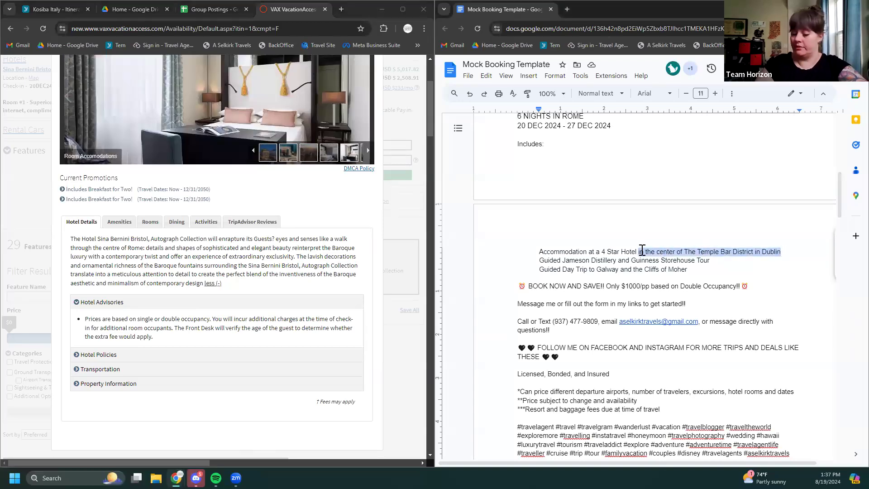
text(MINUTE)
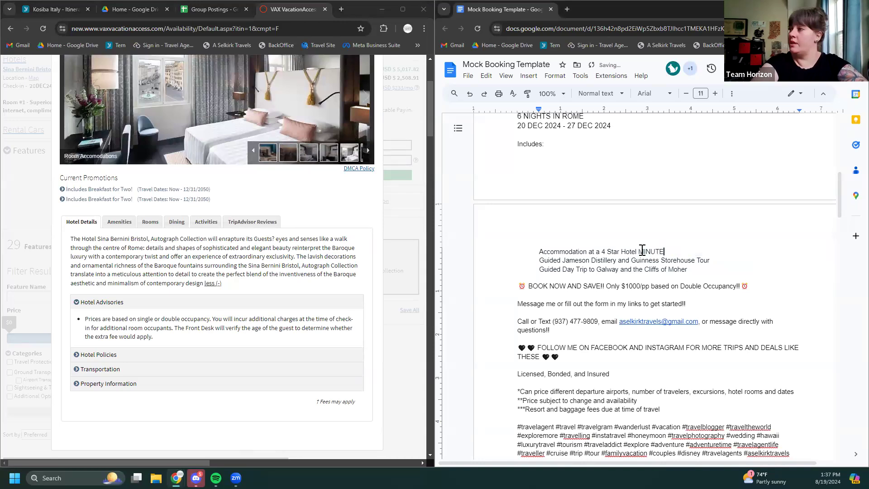
text(S)
key(BackSpace)
key(BackSpace)
key(BackSpace)
key(BackSpace)
key(BackSpace)
key(BackSpace)
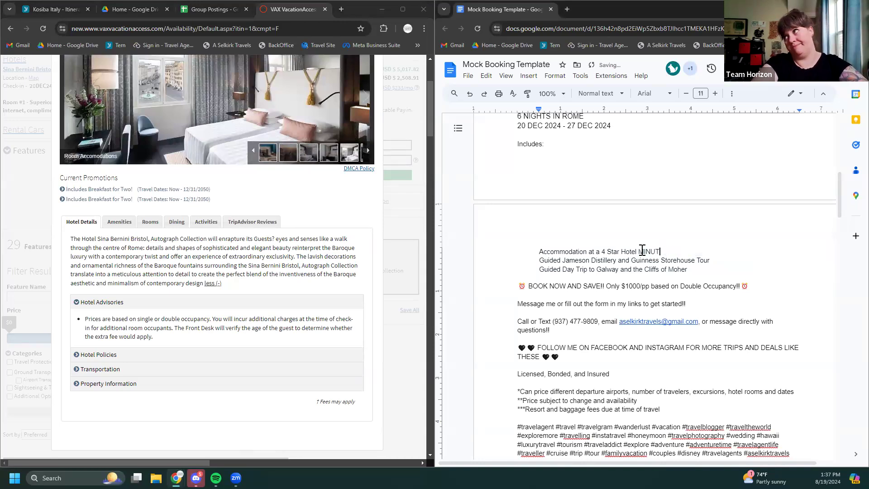
text(minutes)
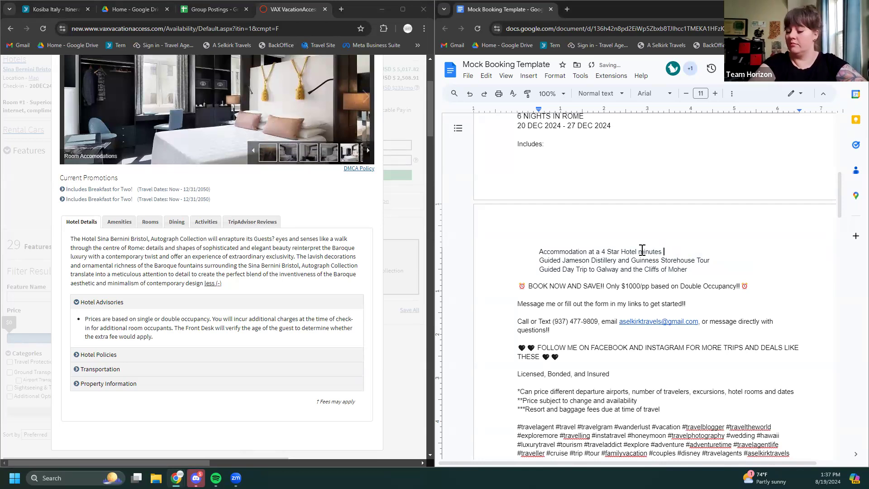
text( from Trevi)
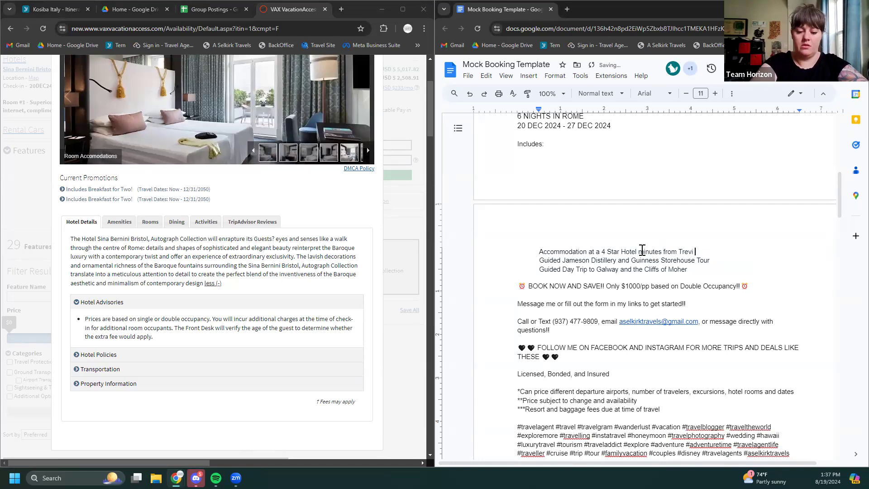
text( Fountain)
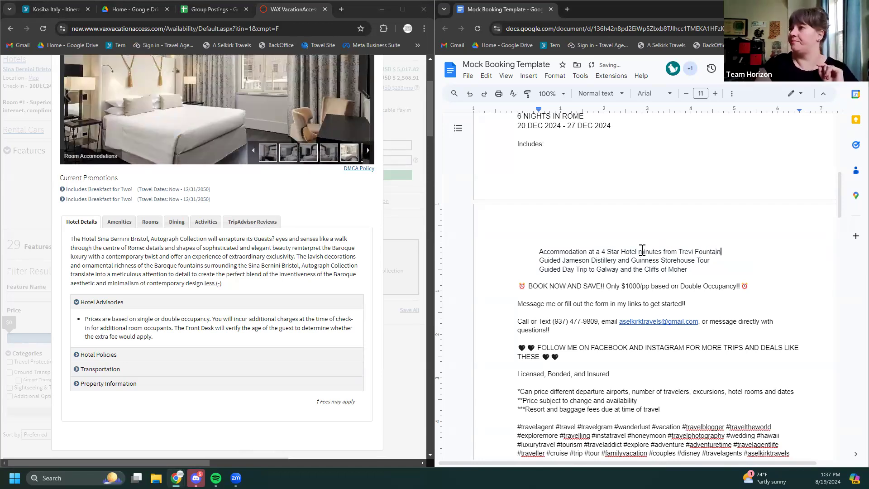
Delete the Jameson Distillery and Galway guided tour lines and close the hotel popup
drag(696, 269, 539, 262)
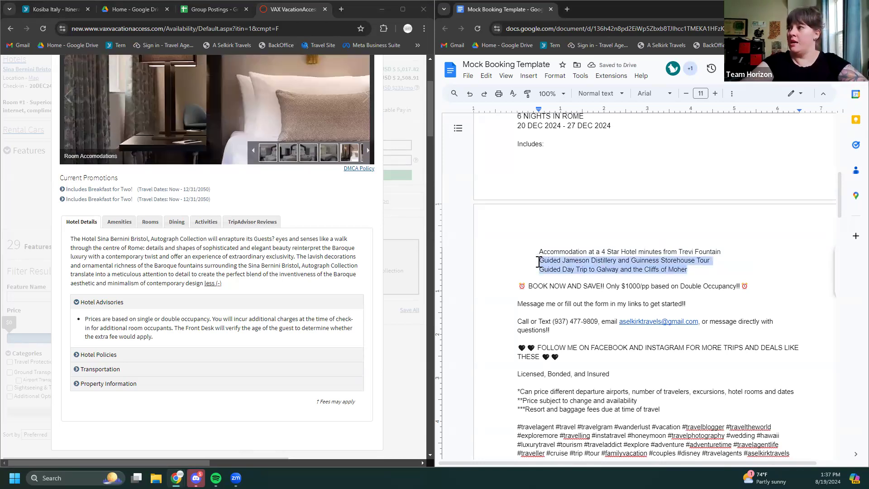
key(BackSpace)
scroll(412, 96, up, 2)
scroll(412, 97, up, 3)
click(372, 81)
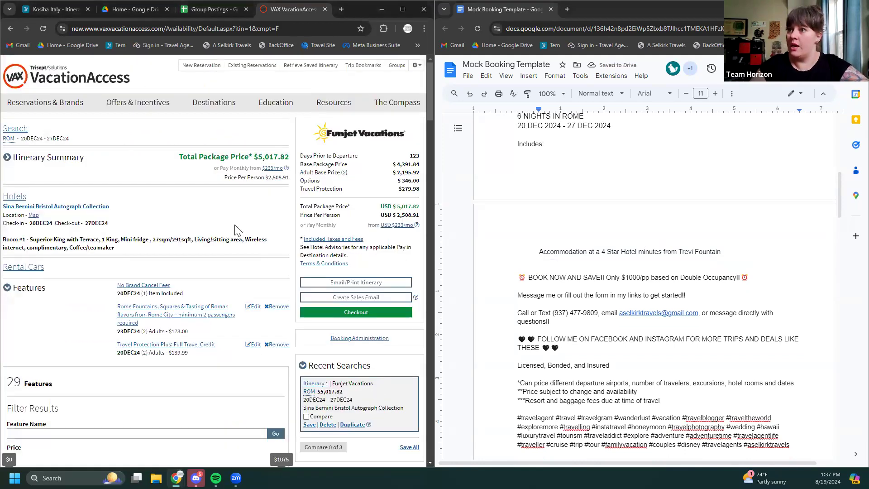
scroll(235, 229, down, 2)
Check the Rome Fountains and Squares tour highlights, then type 'Walking tour of famous Roman fountains and piazzas with food'
click(171, 223)
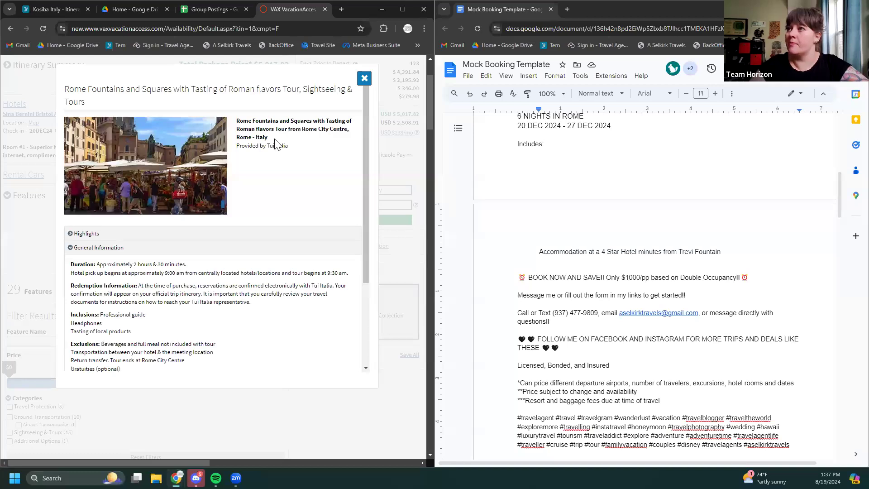
click(83, 233)
click(556, 261)
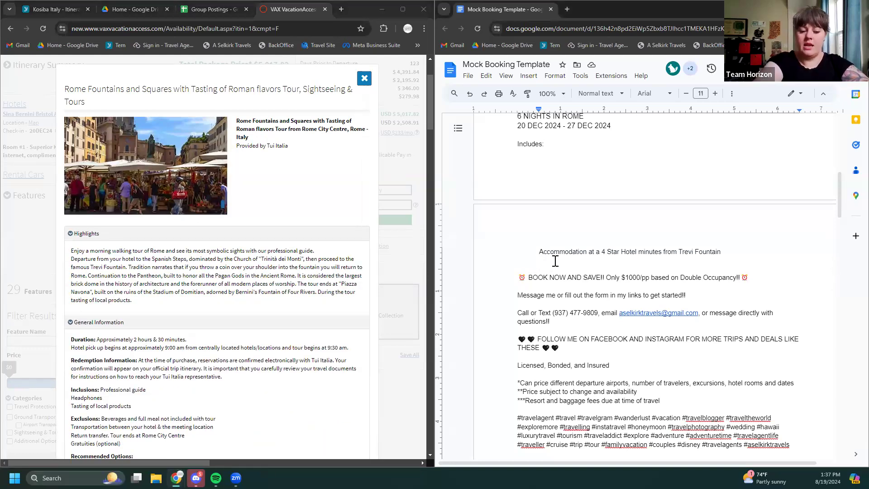
text(Walking tour)
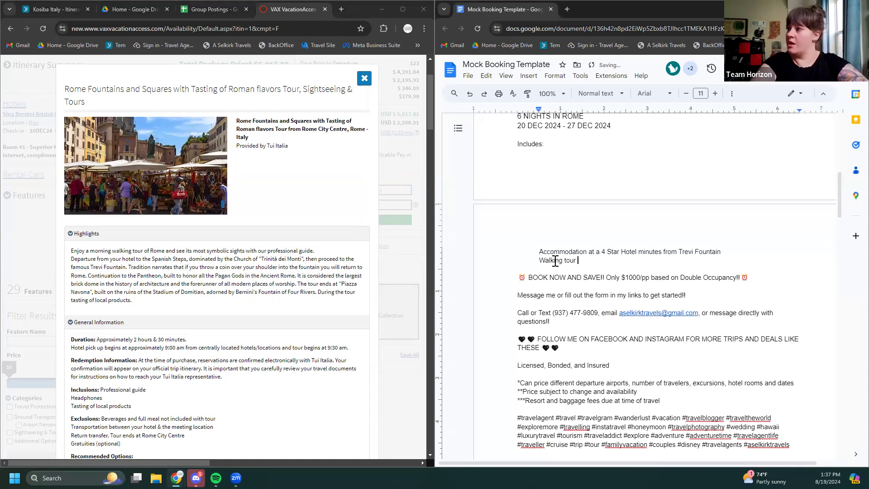
text(of World)
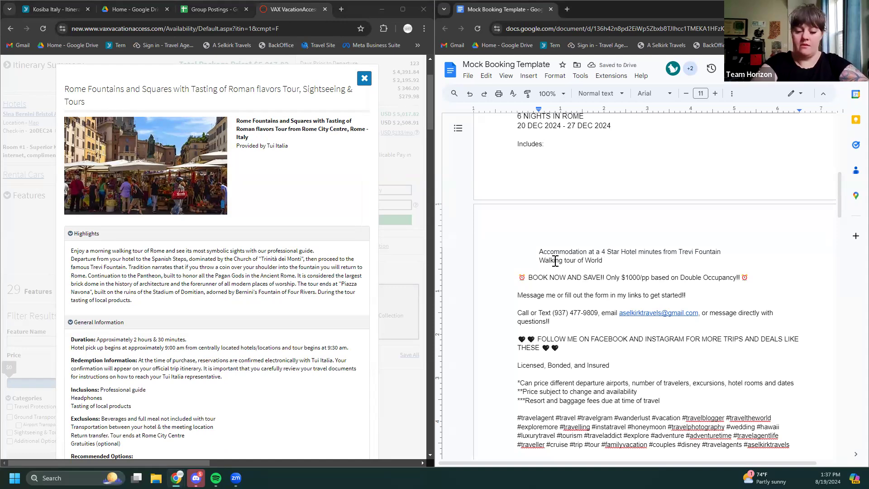
key(BackSpace)
key(BackSpace)
key(BackSpace)
key(BackSpace)
key(BackSpace)
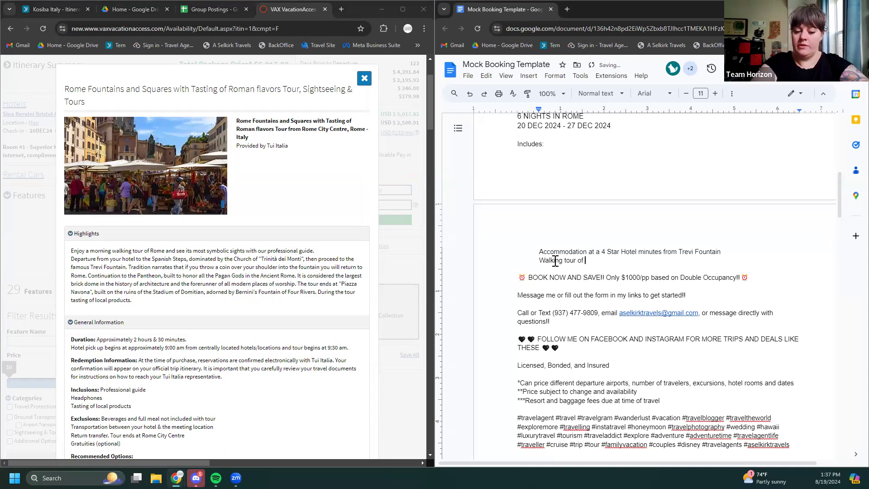
text(famous)
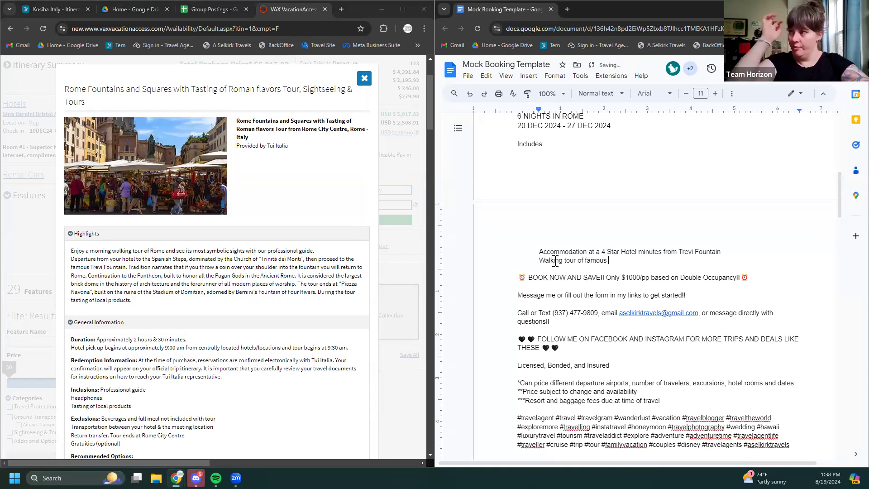
text( fountains and)
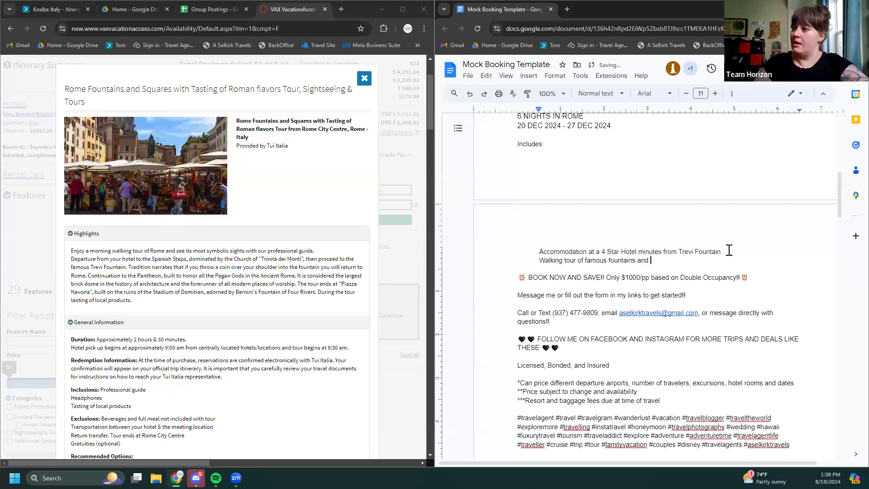
click(609, 261)
text(Roman )
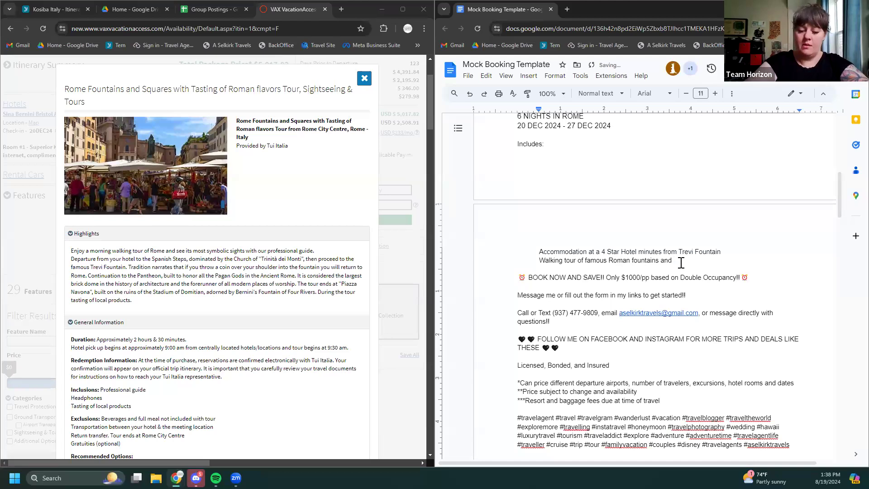
text(zza)
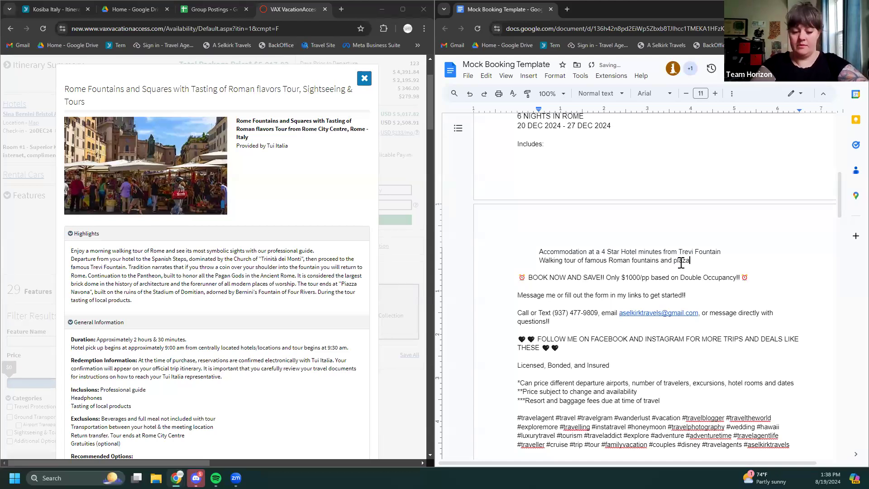
text( with)
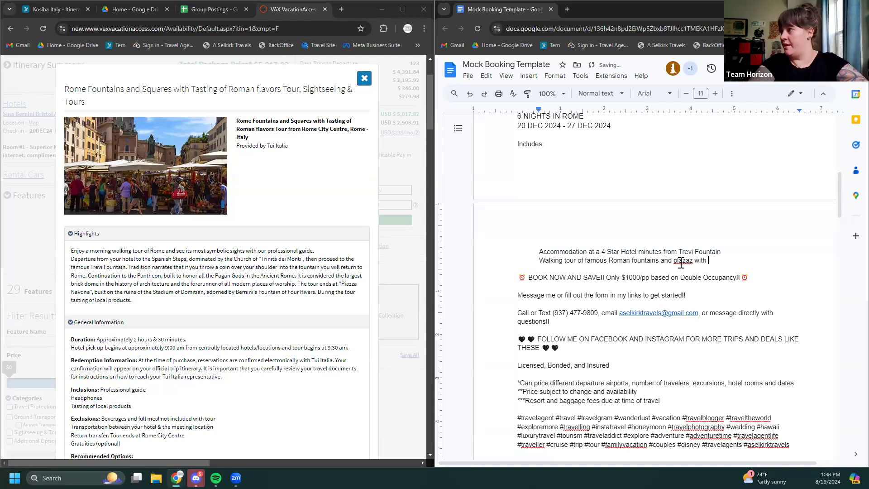
key(BackSpace)
key(BackSpace)
key(BackSpace)
text(s wi)
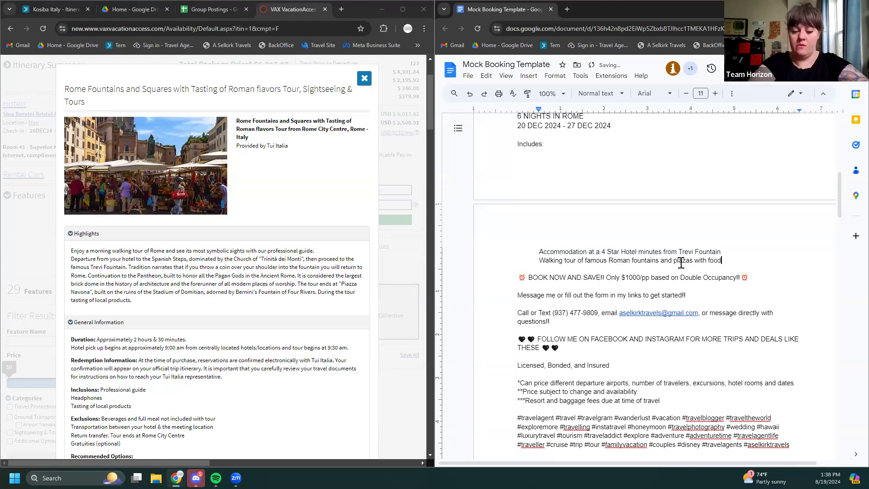
text(sg)
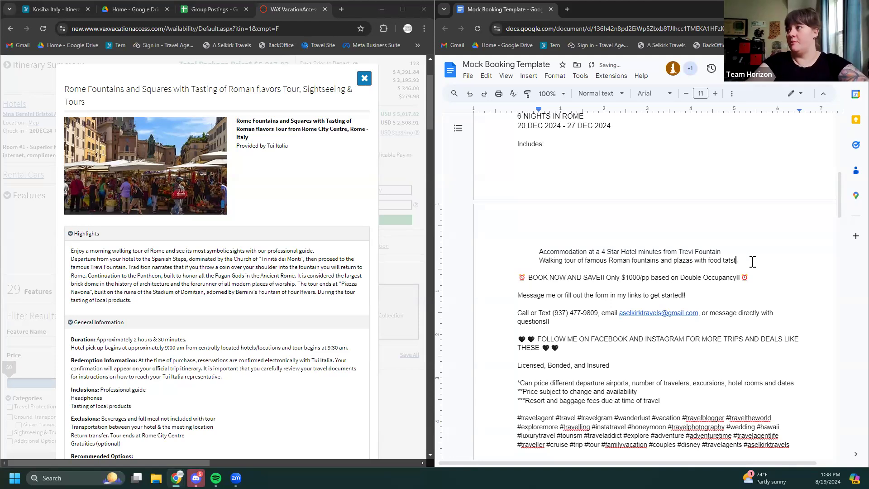
text(tings)
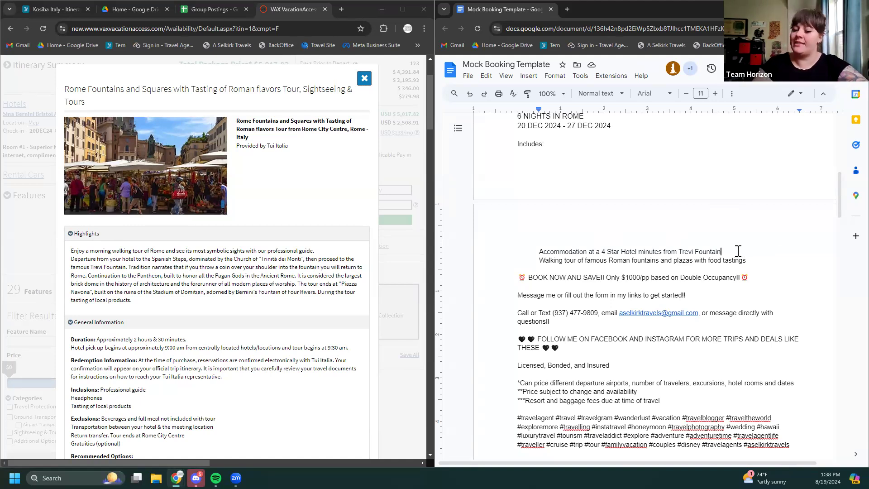
Copy the 'Cancel for ANY REASON Travel Protection for TRAVEL CREDIT' line from the Jamaica post
key(Return)
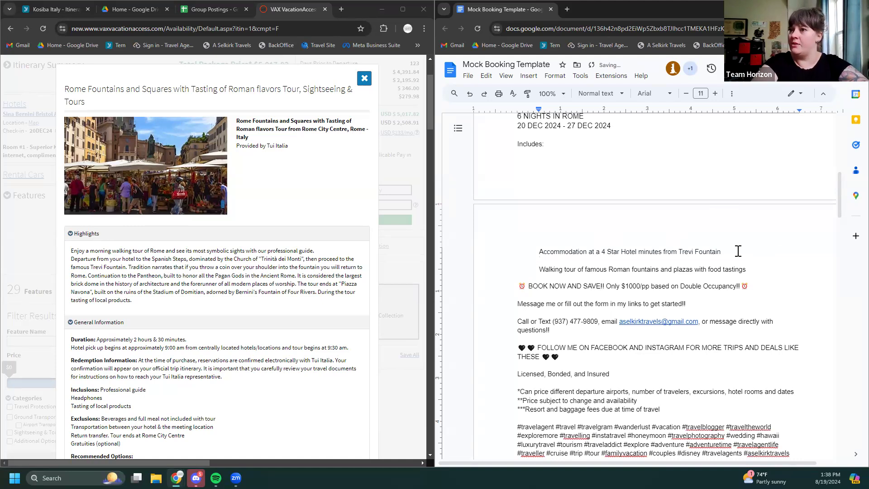
scroll(738, 251, up, 10)
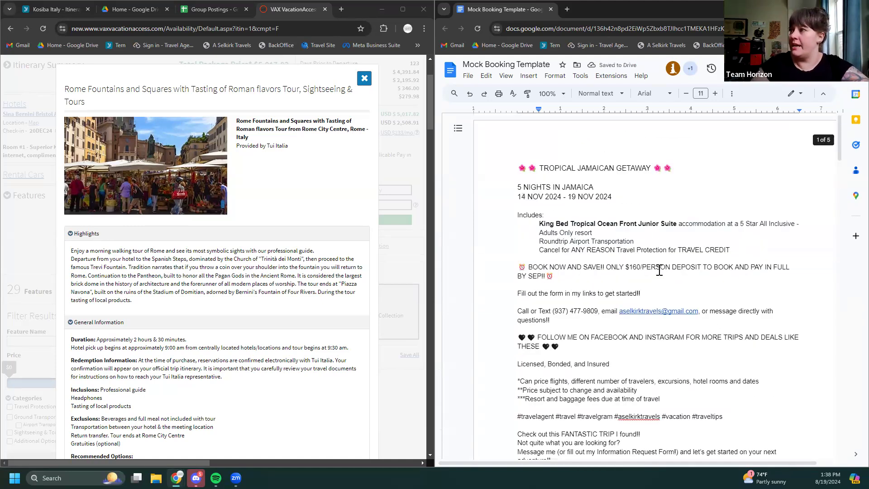
drag(735, 250, 524, 252)
key(ctrl+c)
scroll(614, 285, down, 4)
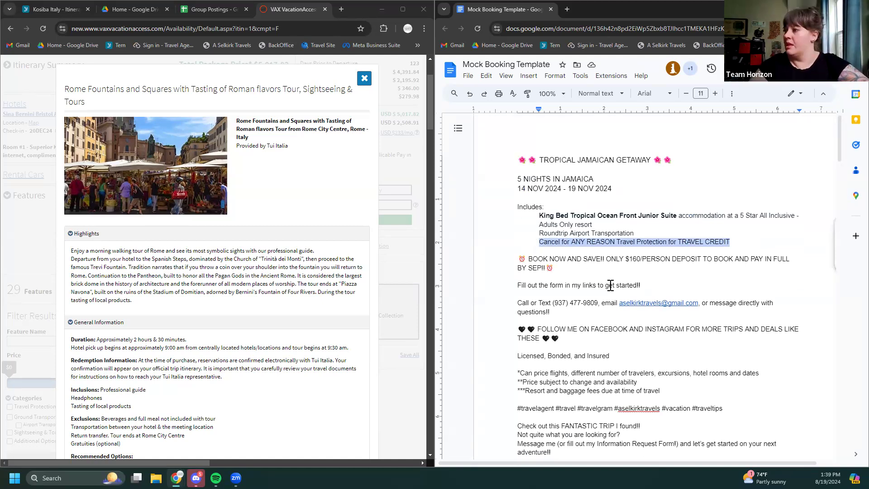
scroll(617, 281, down, 6)
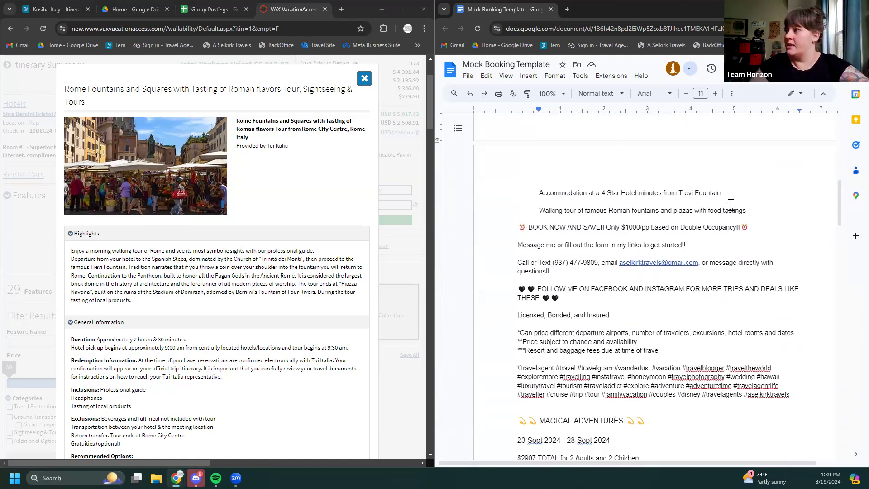
Remove the blank line and paste the travel protection line below the walking tour line
click(544, 203)
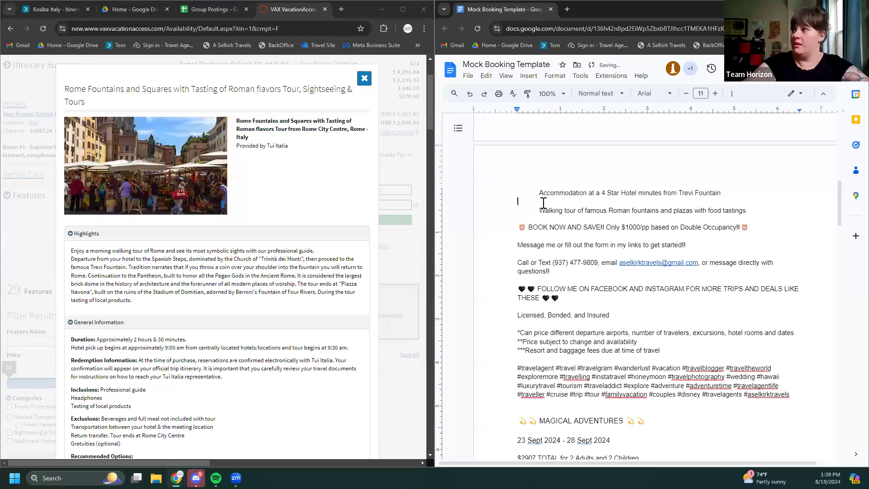
key(BackSpace)
click(757, 201)
key(Return)
key(ctrl+v)
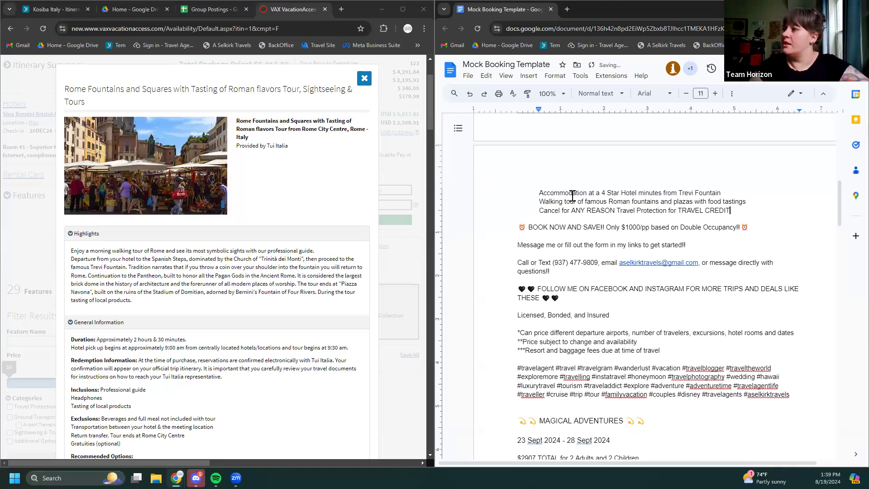
click(362, 81)
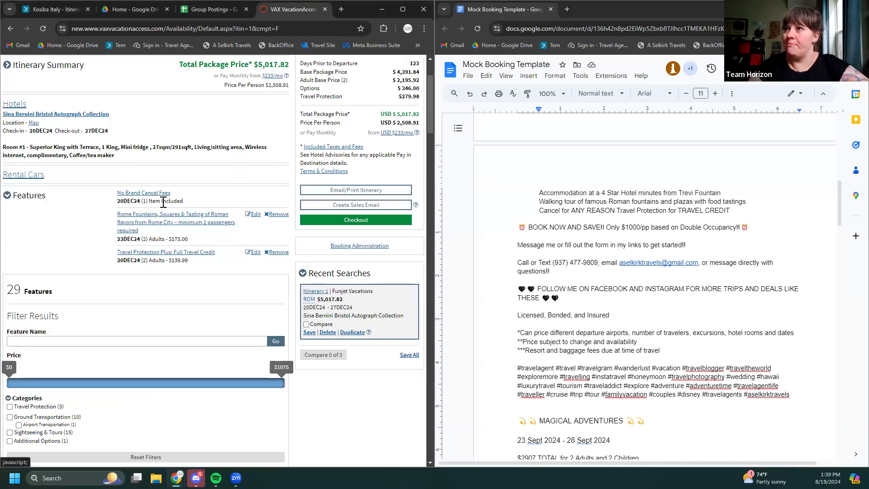
Insert 'King Bed with Terrace' before 'Accommodation' on the Rome post's first inclusion
scroll(164, 202, up, 1)
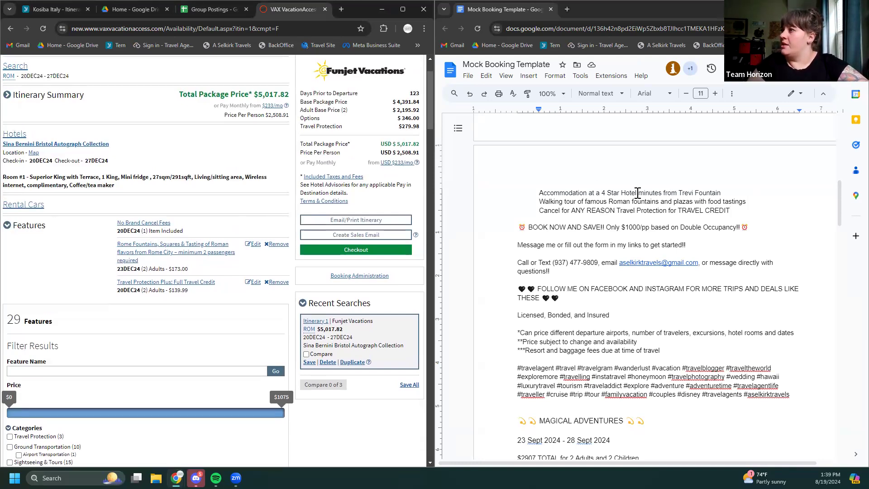
click(731, 191)
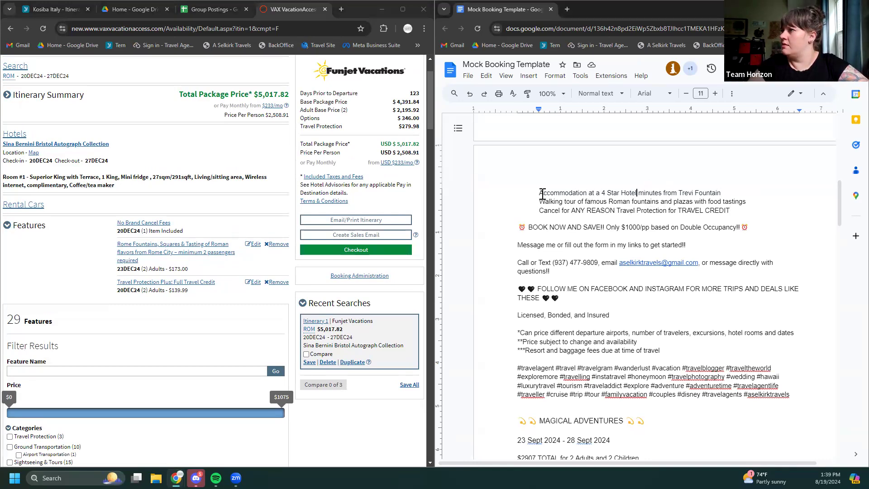
click(541, 193)
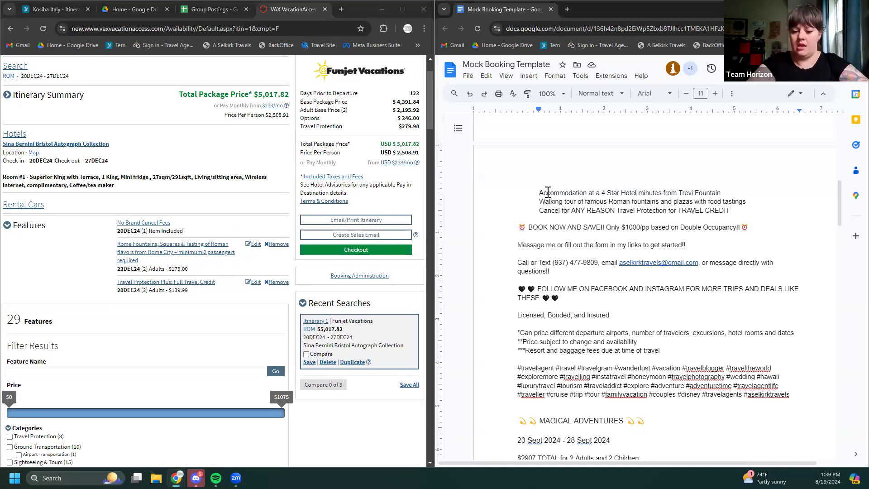
text(King Bed)
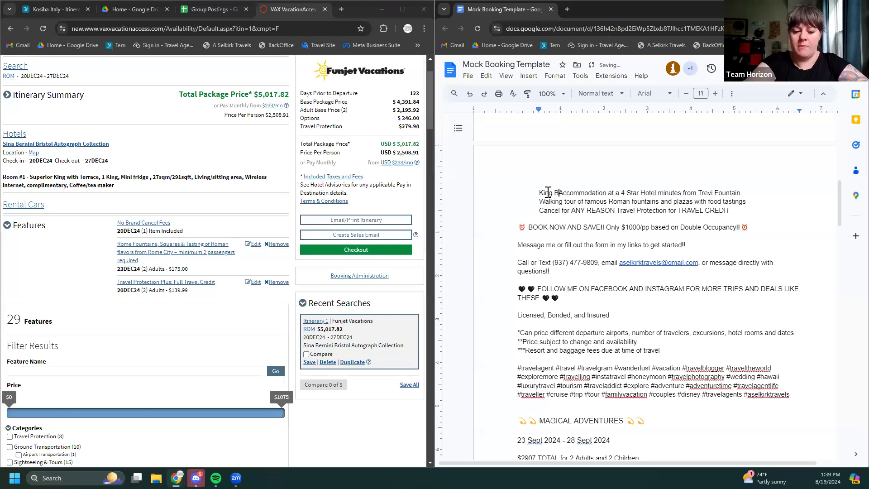
text( with Terrac)
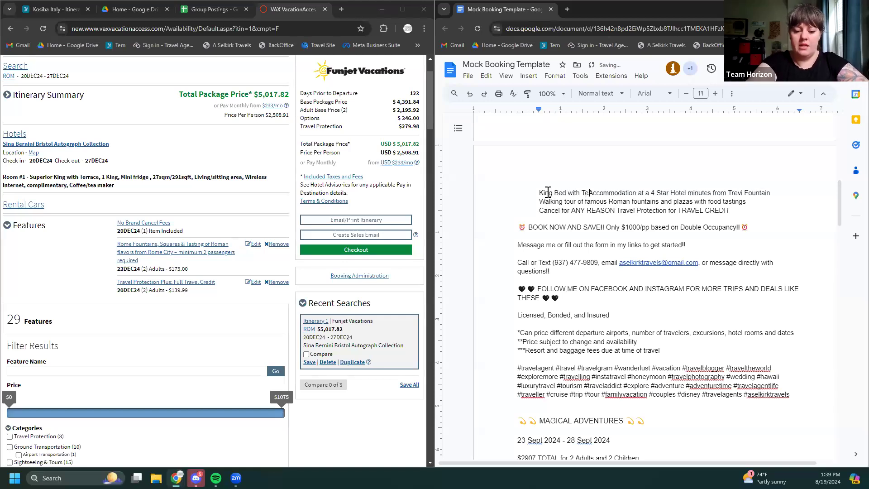
text(e)
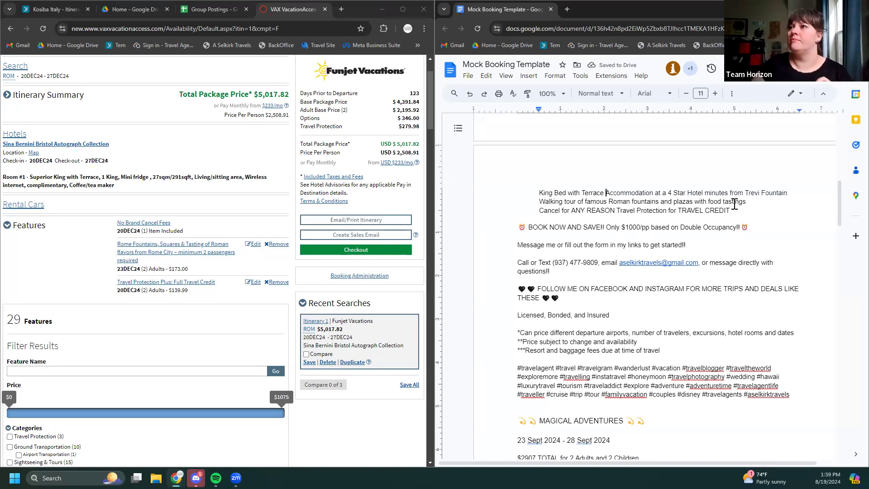
scroll(737, 230, down, 1)
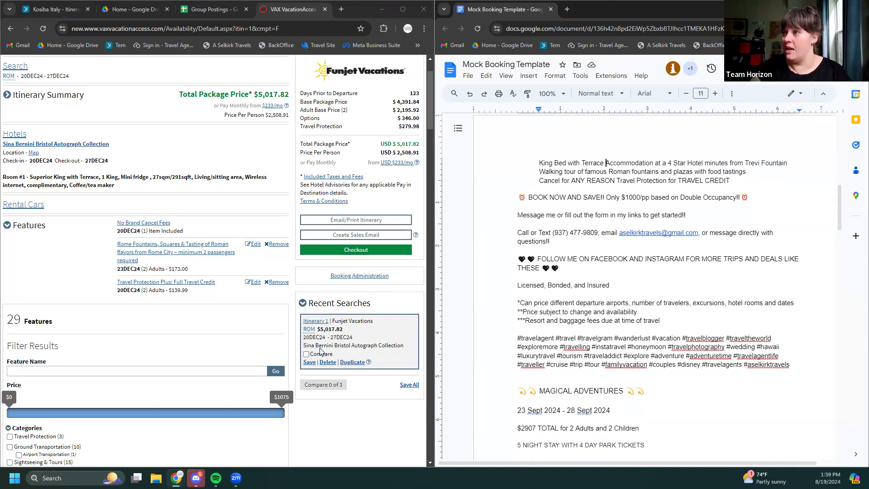
Save the Funjet Rome search as itinerary 'Rome Dec Mock' and acknowledge the confirmation
click(308, 363)
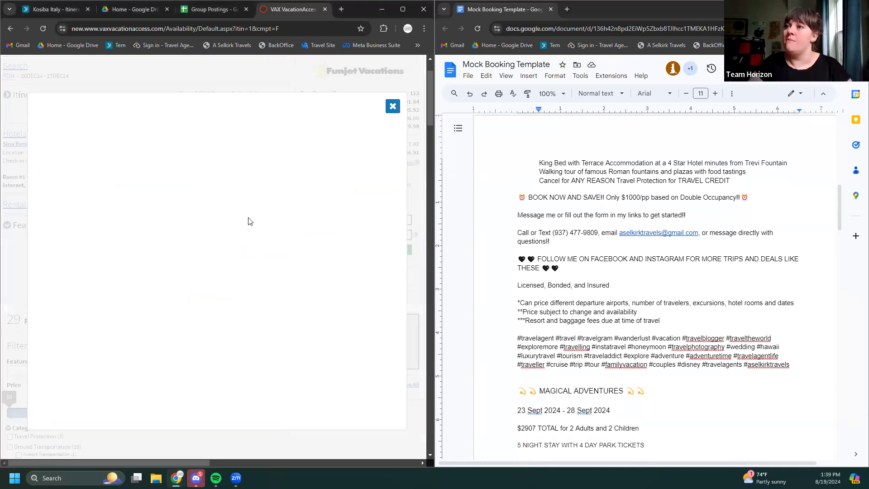
click(155, 216)
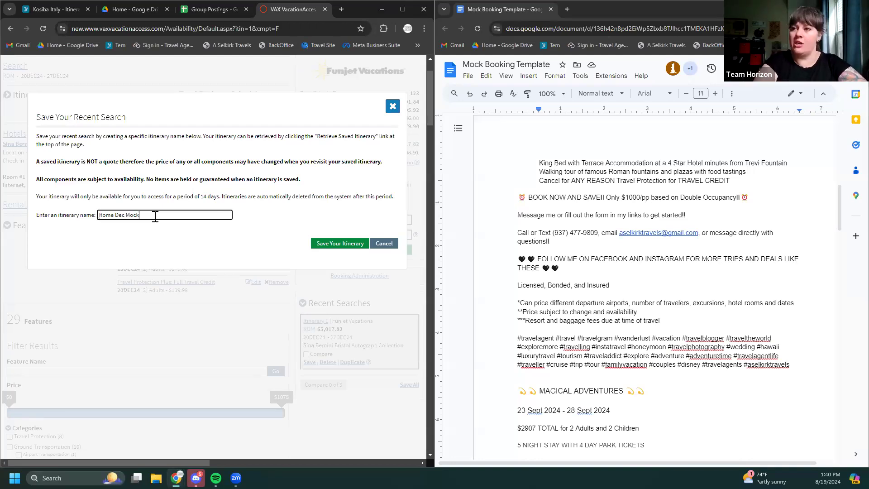
click(326, 243)
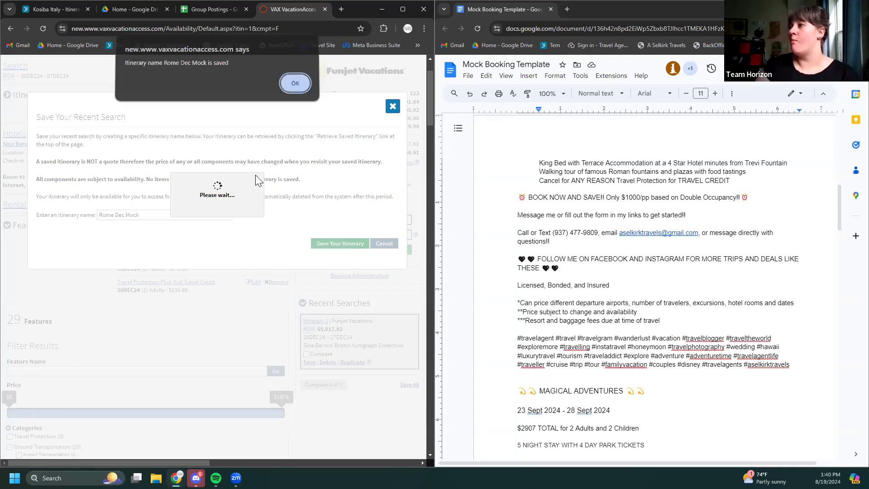
click(296, 85)
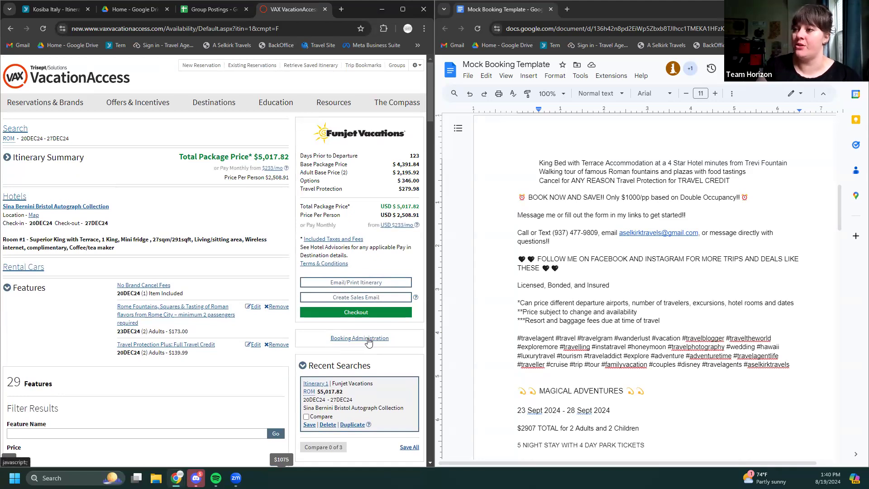
click(369, 340)
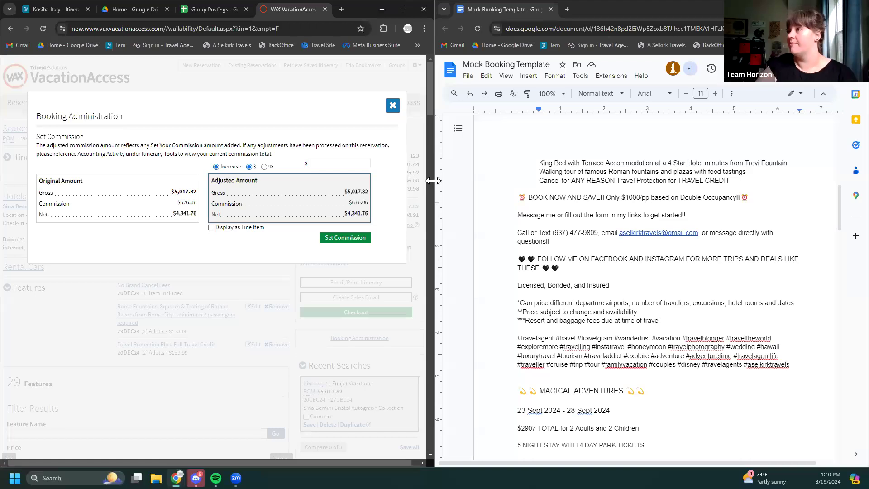
click(393, 105)
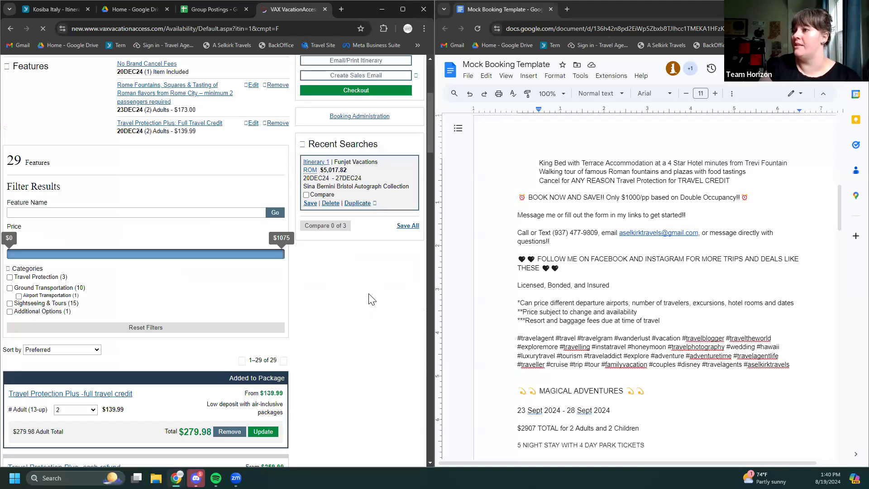
scroll(358, 297, up, 5)
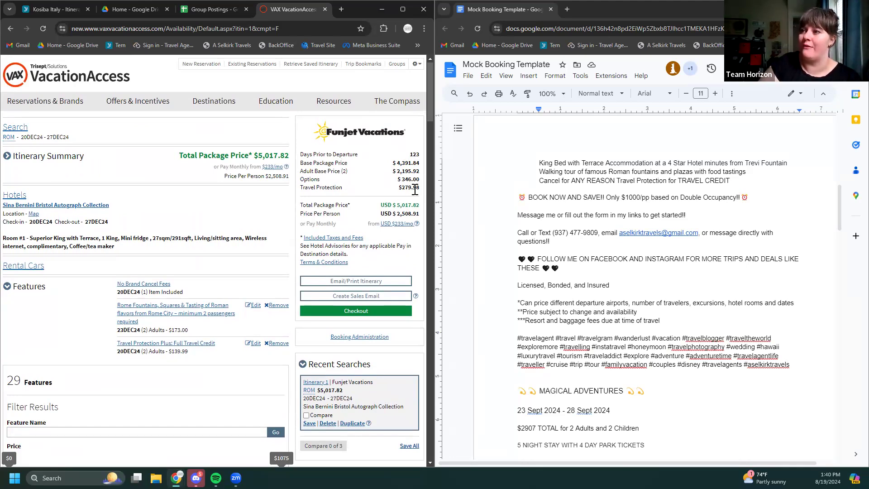
Check the $5,017.82 total package price and start checkout for the Rome package
drag(419, 205, 370, 208)
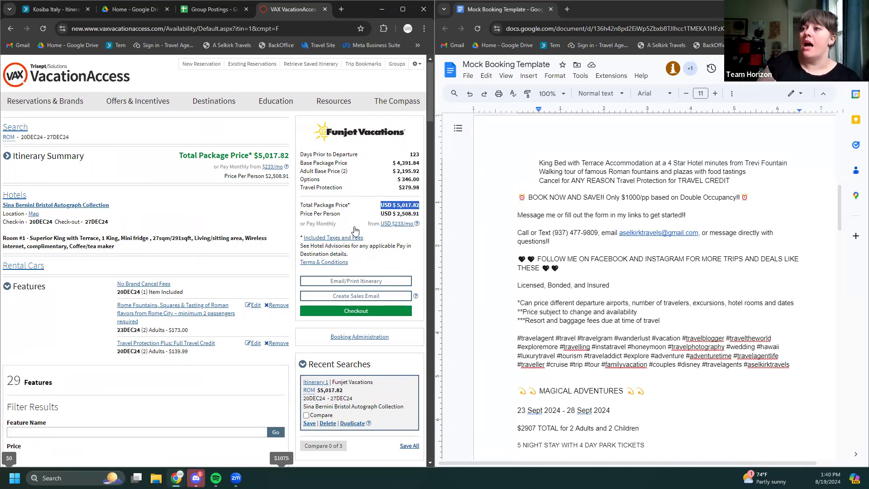
scroll(351, 320, up, 1)
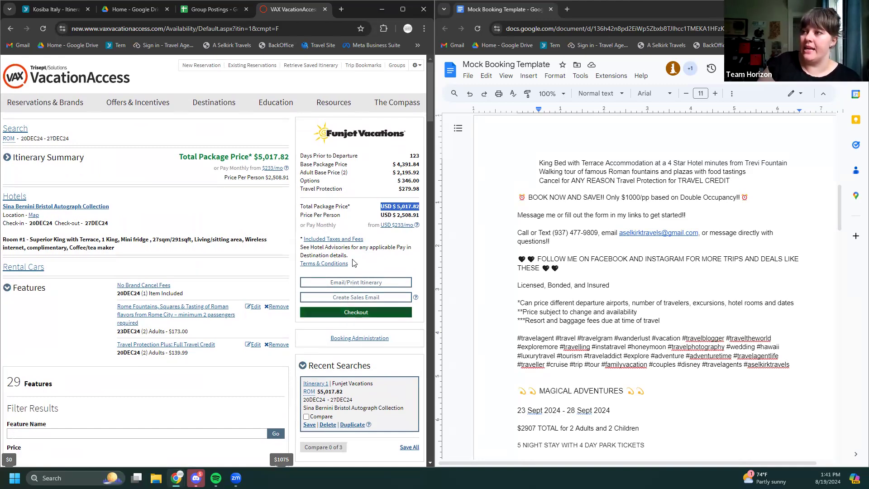
click(358, 220)
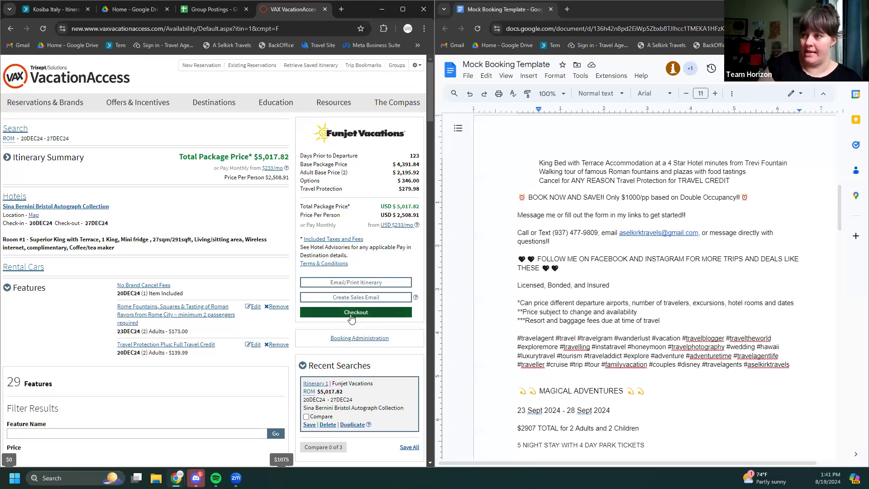
click(353, 313)
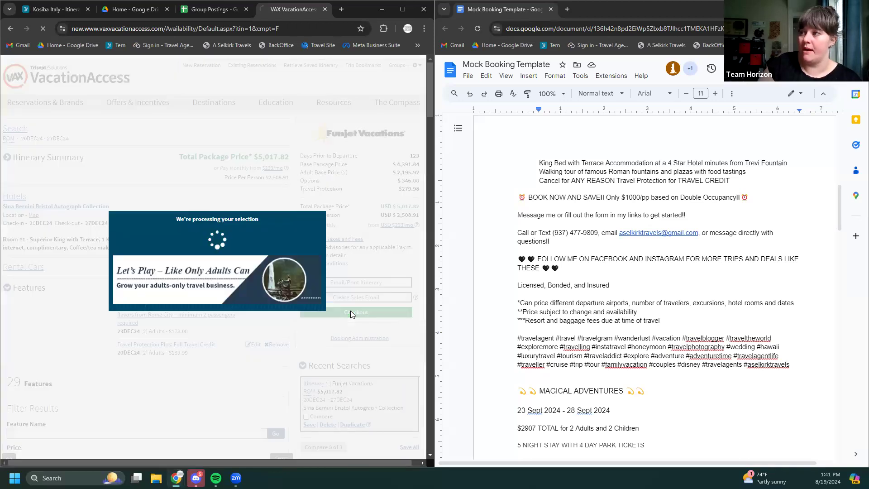
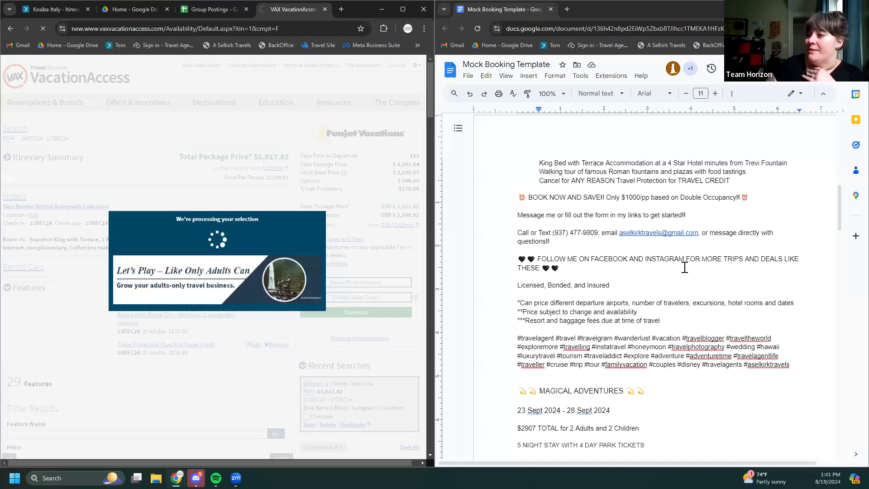
Scroll the loaded traveler and payment page: Superior King with Terrace unavailable, $5,017.82 total
scroll(683, 265, down, 1)
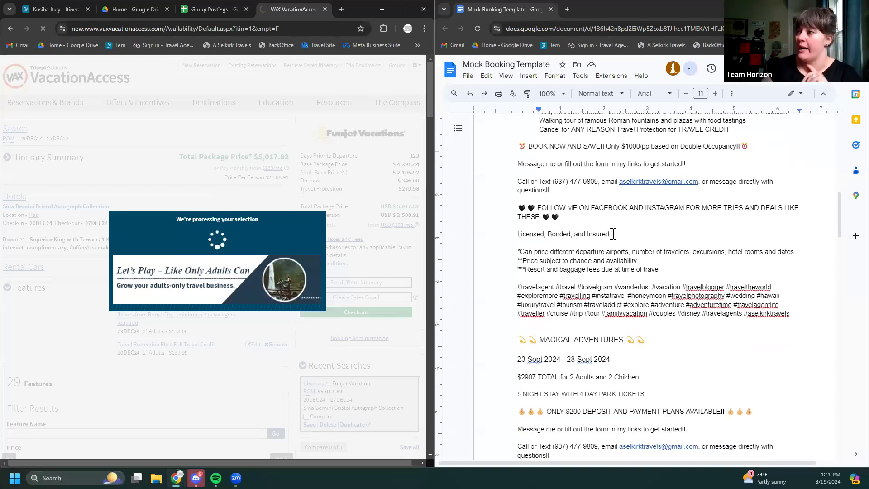
scroll(615, 241, down, 1)
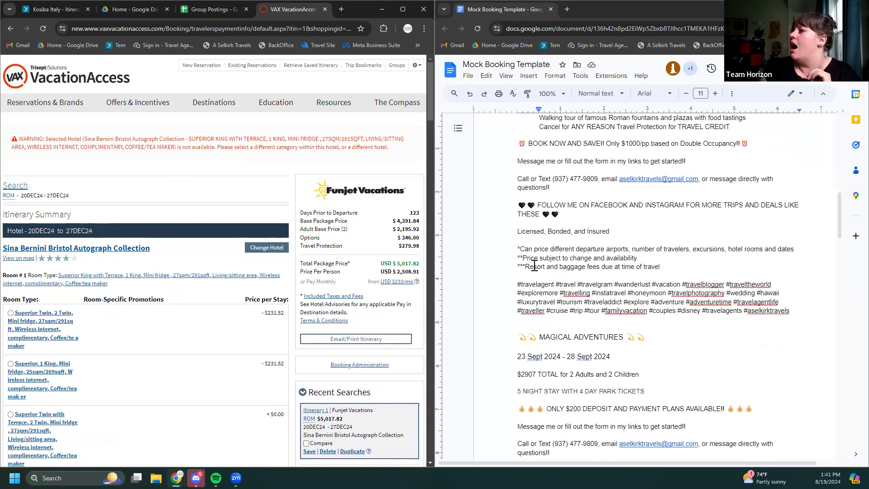
scroll(559, 266, down, 3)
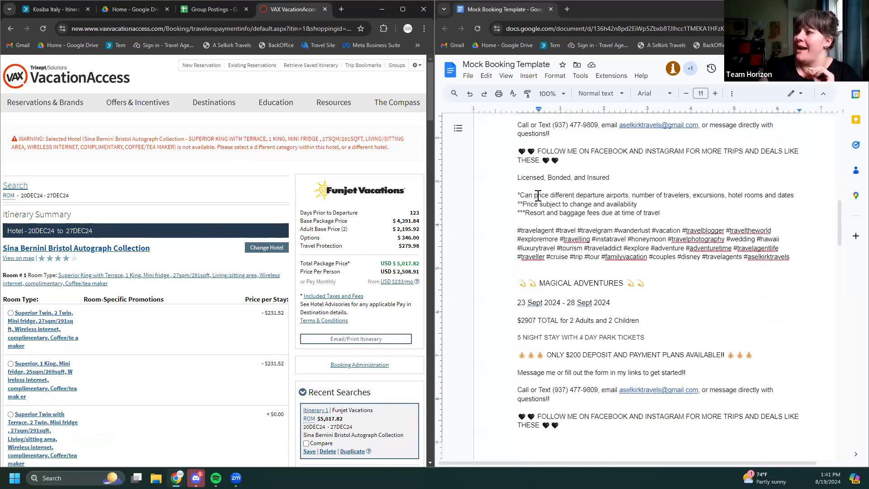
scroll(577, 196, up, 2)
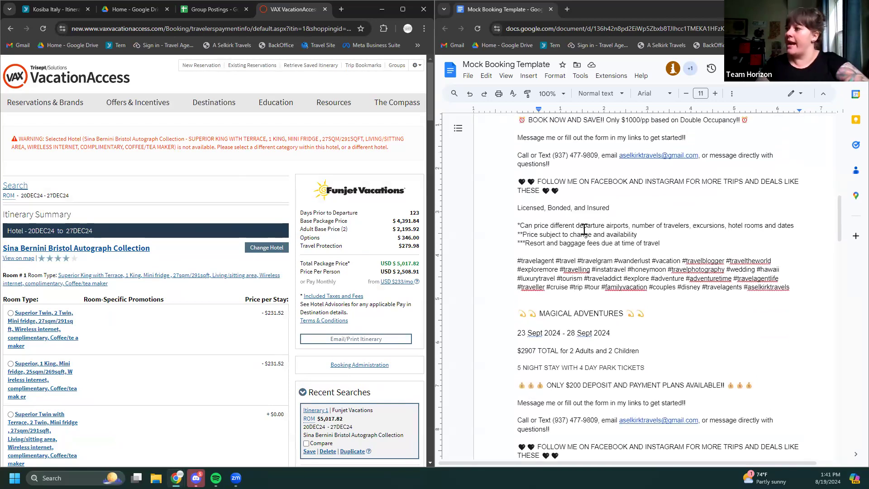
Replace 'different departure airports' with 'flights, different' on the '*Can price' disclaimer line
drag(629, 228, 549, 227)
text(flight)
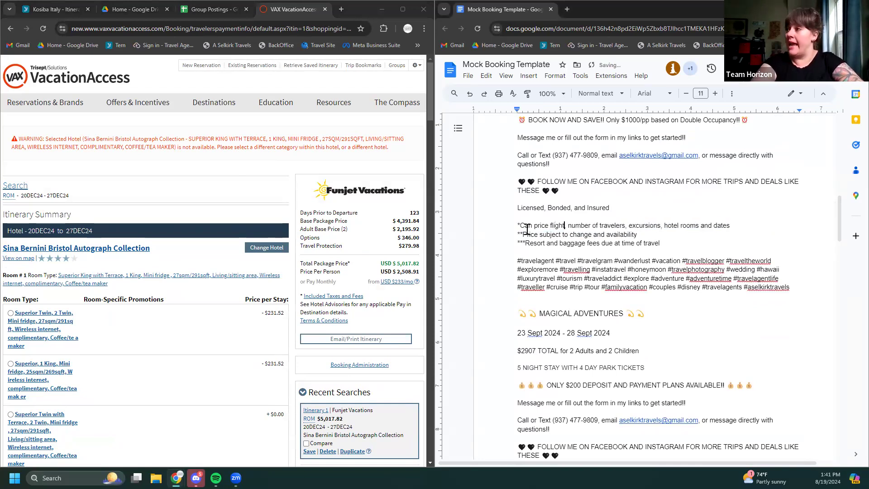
text(s, )
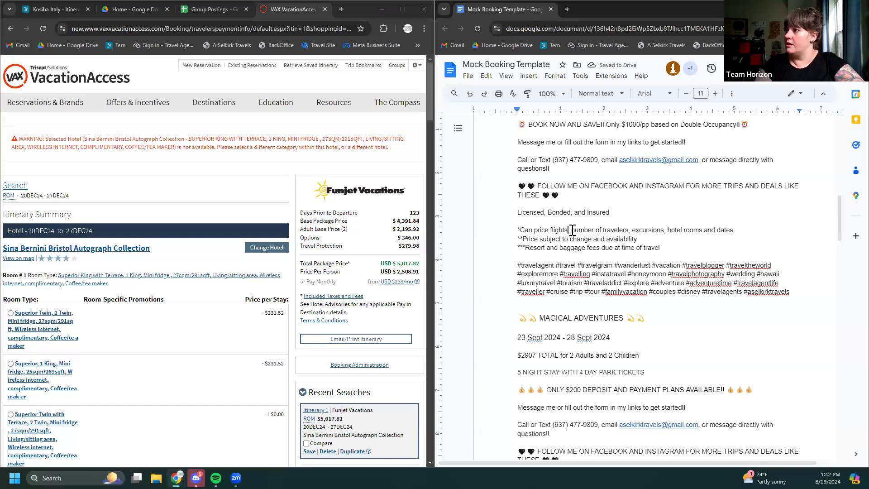
text(different)
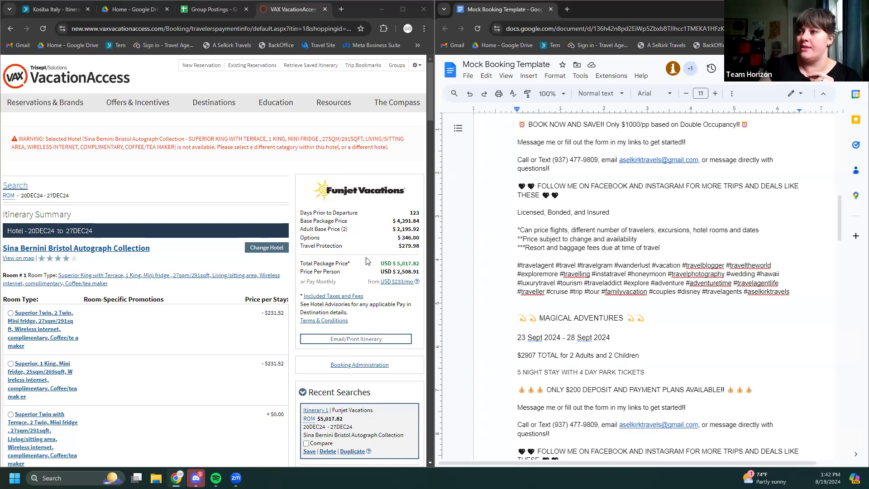
scroll(367, 265, down, 2)
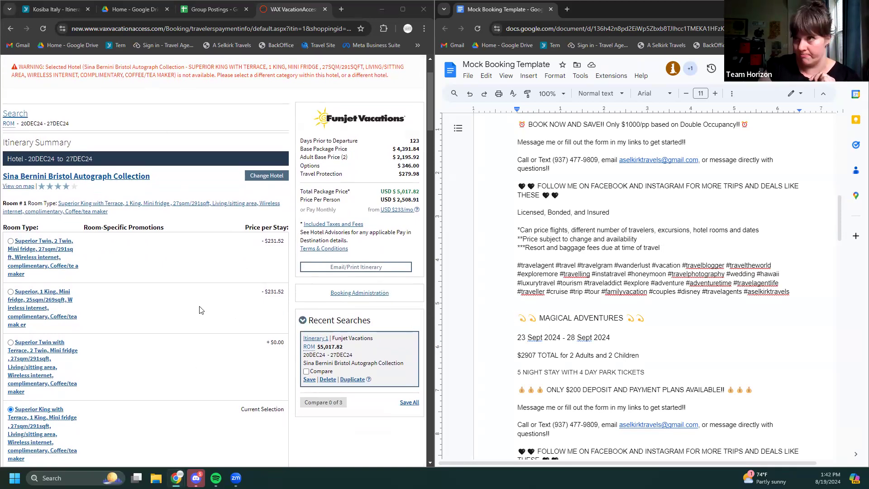
scroll(164, 278, down, 2)
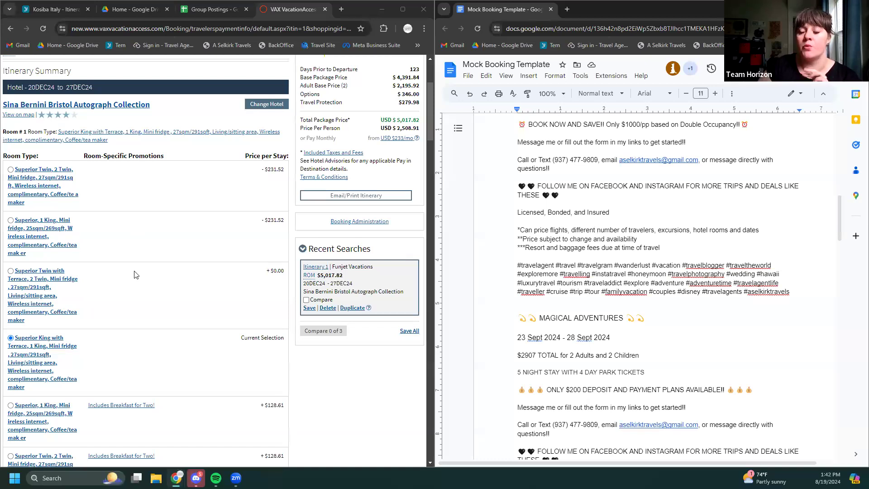
scroll(136, 275, down, 2)
scroll(135, 275, down, 3)
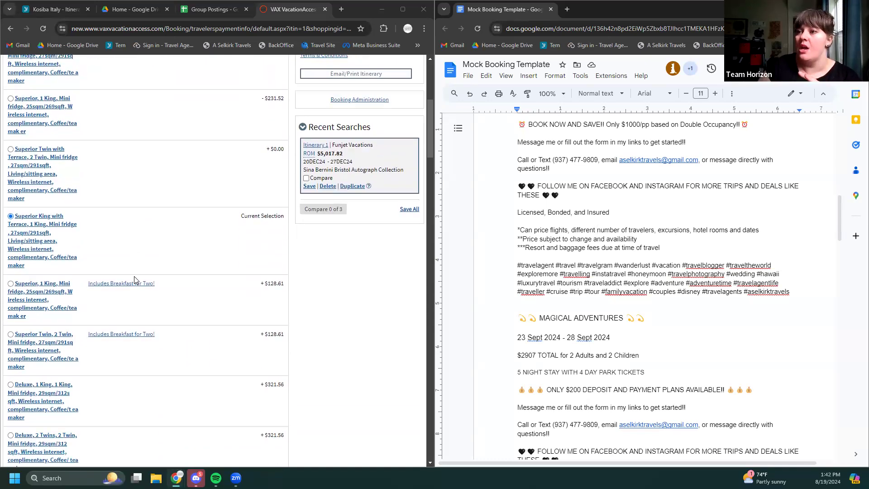
scroll(41, 170, down, 1)
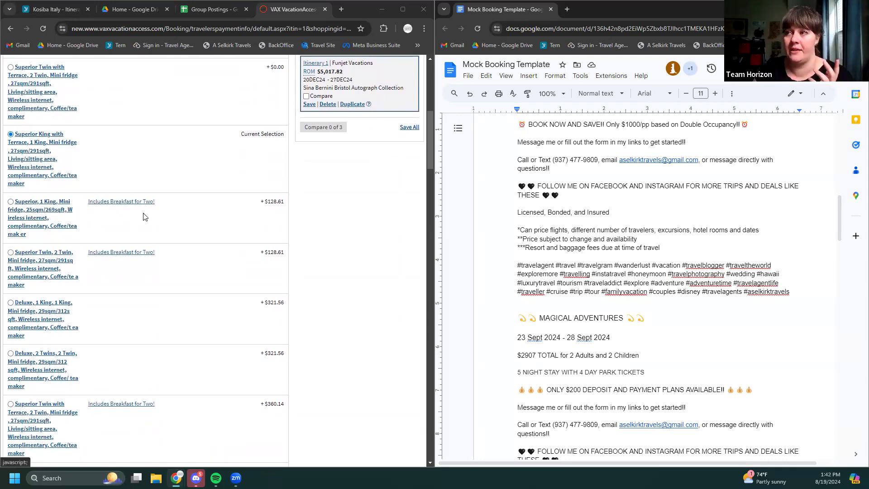
scroll(145, 217, down, 1)
scroll(143, 220, down, 3)
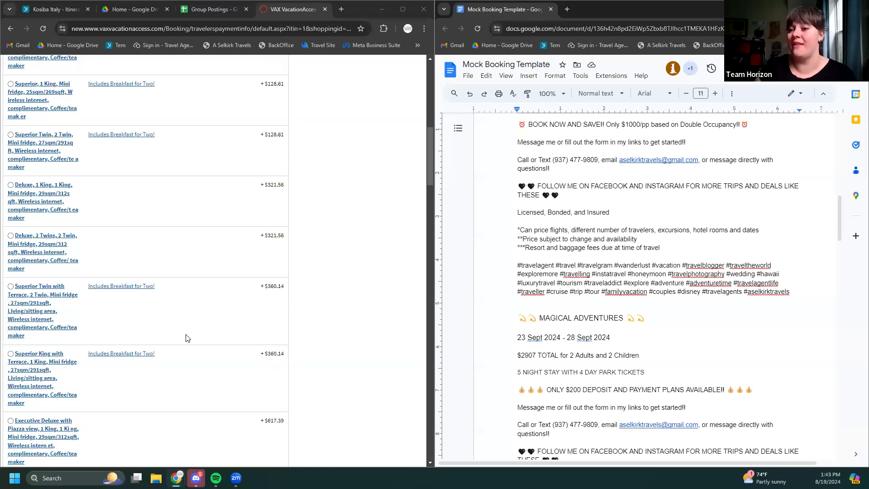
scroll(185, 336, down, 4)
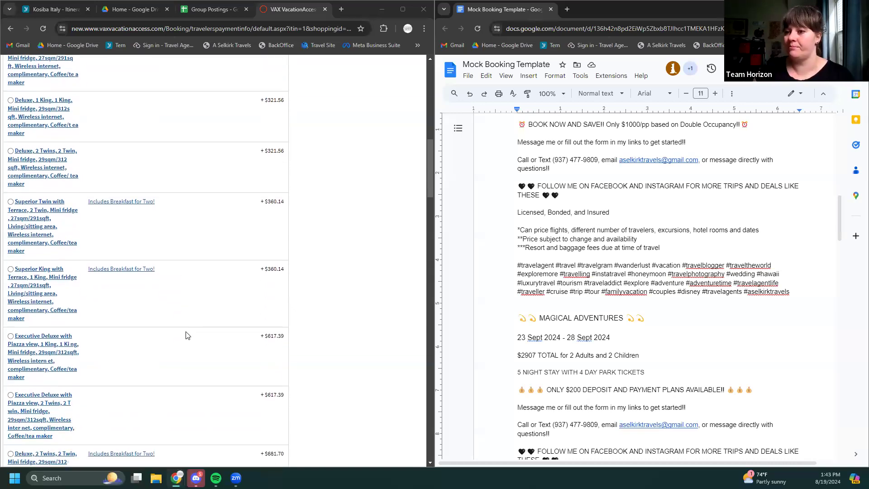
scroll(189, 333, down, 7)
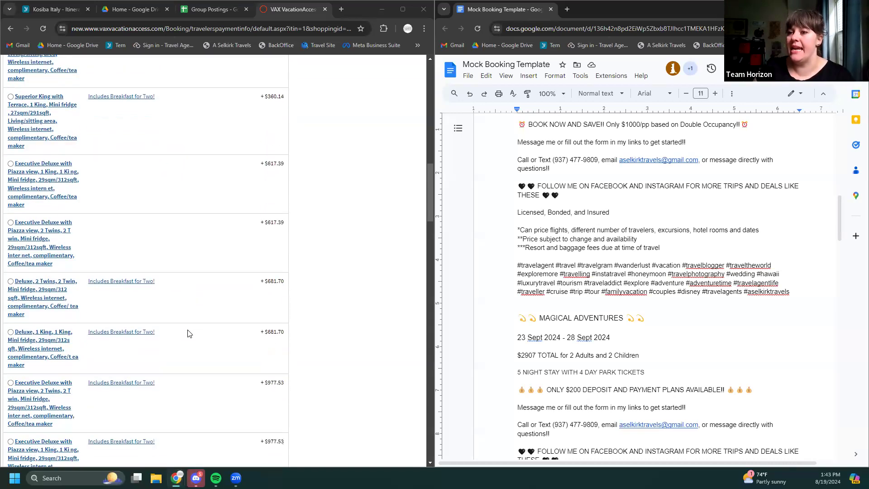
scroll(42, 308, down, 2)
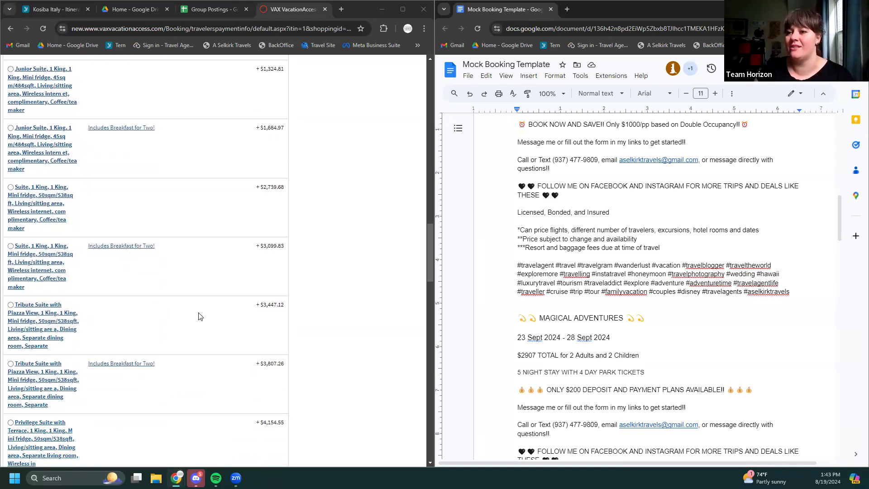
scroll(198, 314, down, 8)
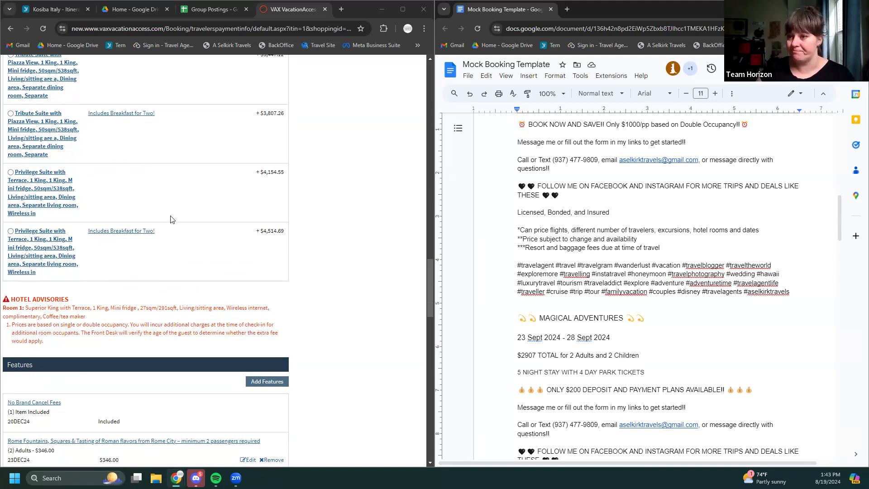
scroll(162, 258, down, 5)
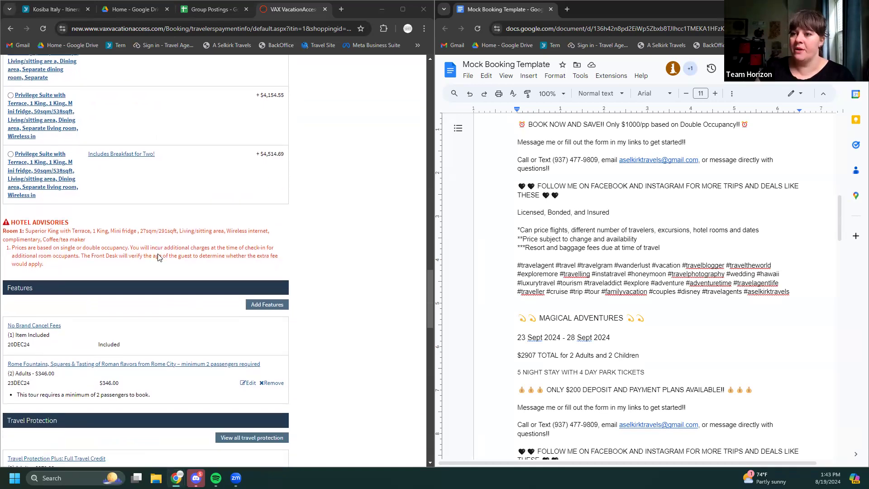
scroll(159, 258, down, 3)
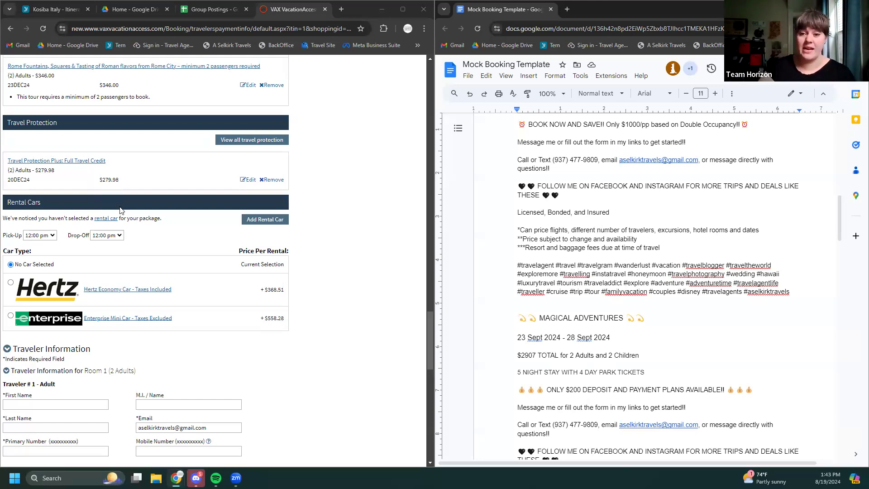
scroll(314, 259, down, 2)
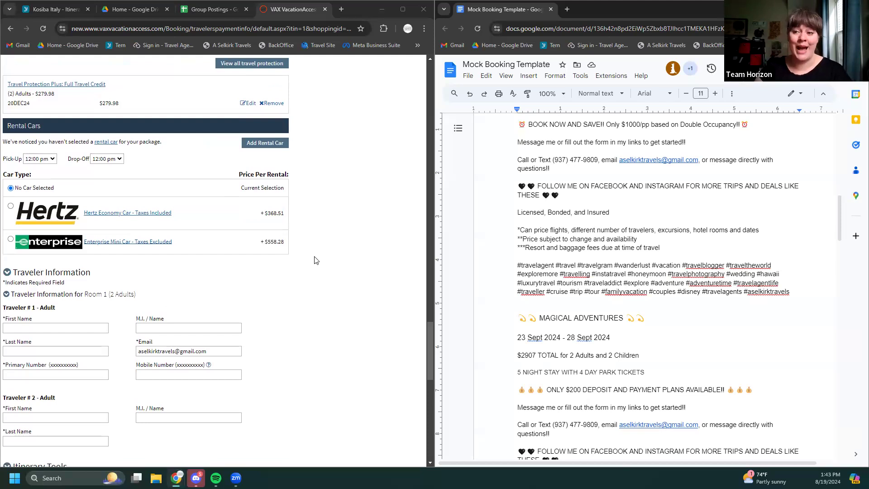
scroll(320, 264, down, 2)
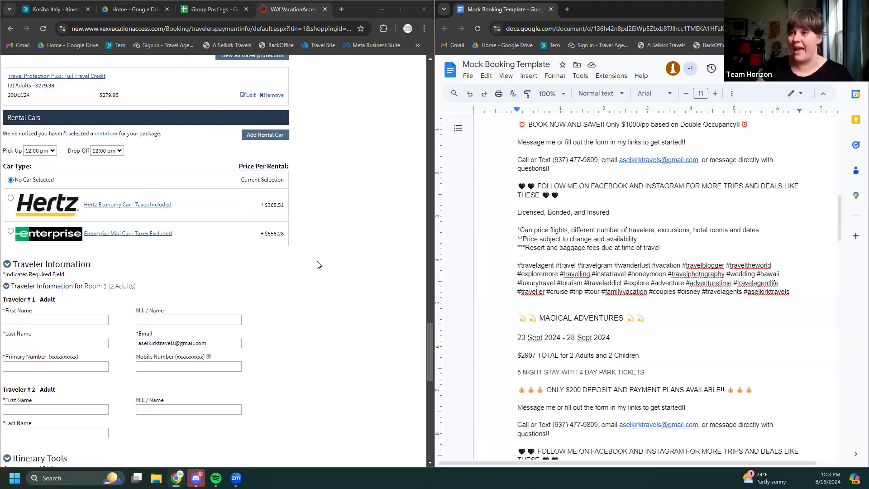
scroll(323, 265, down, 3)
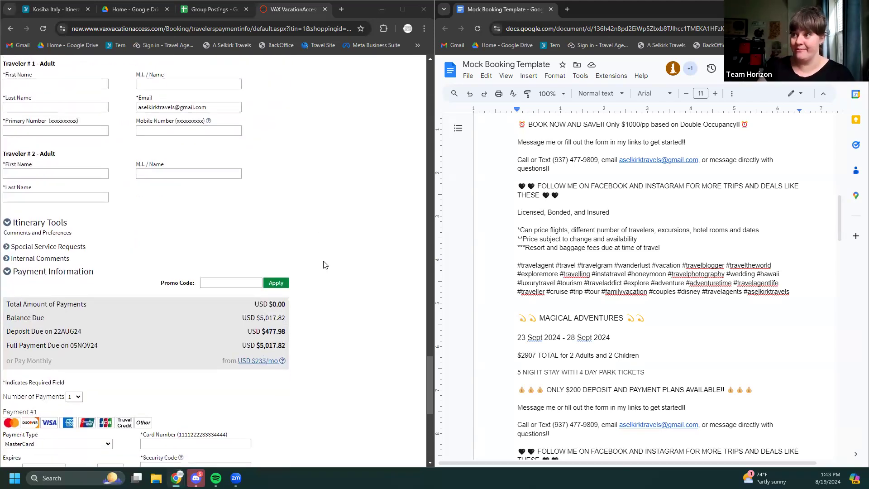
scroll(325, 265, down, 1)
scroll(328, 267, down, 1)
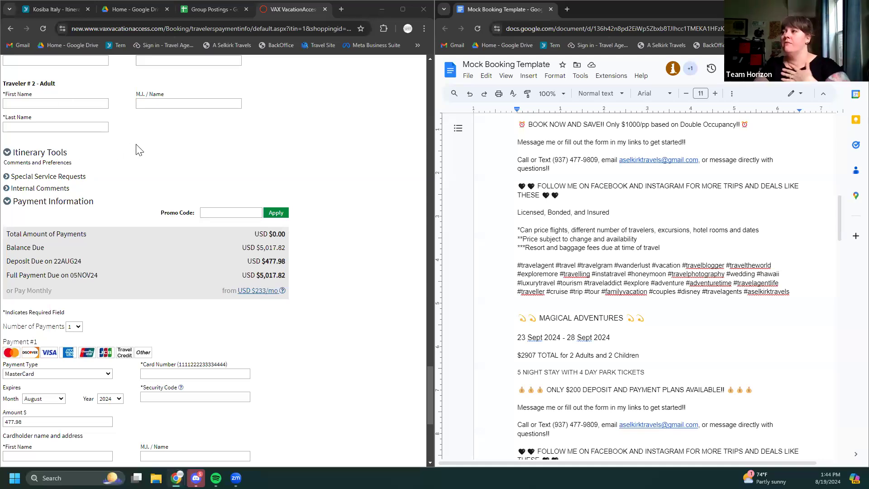
Change 'SAVE' to 'PAY OFF BY NOV' on the Rome booking line
scroll(581, 212, up, 3)
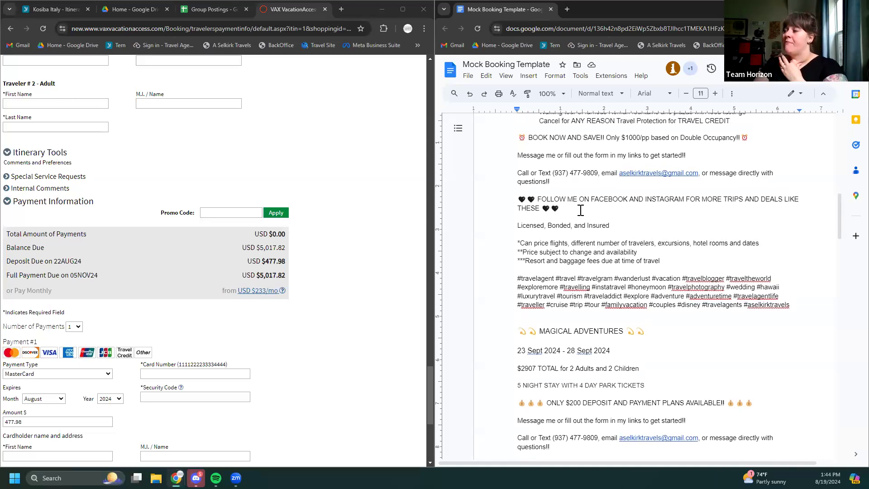
scroll(588, 203, up, 1)
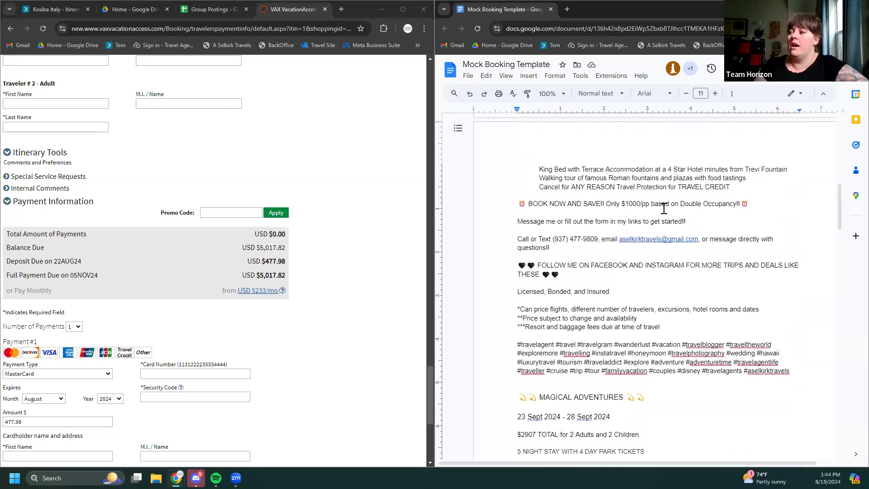
click(602, 204)
key(BackSpace)
key(BackSpace)
key(BackSpace)
key(BackSpace)
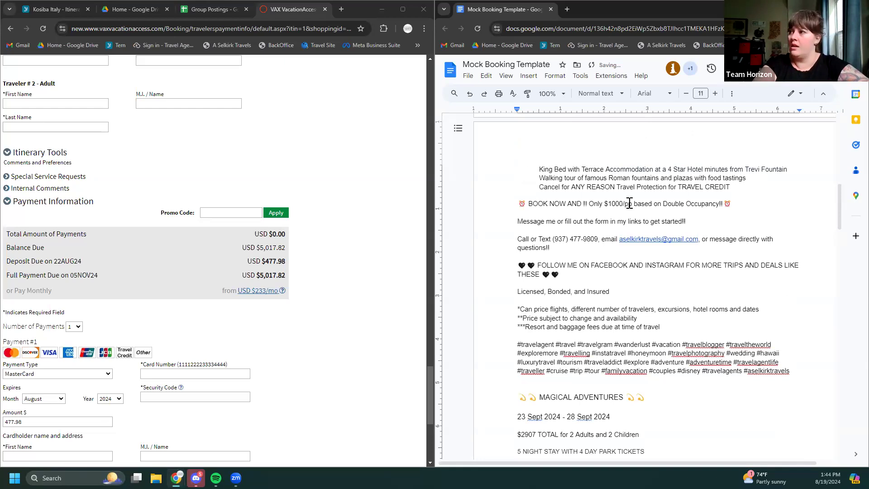
text(PAY)
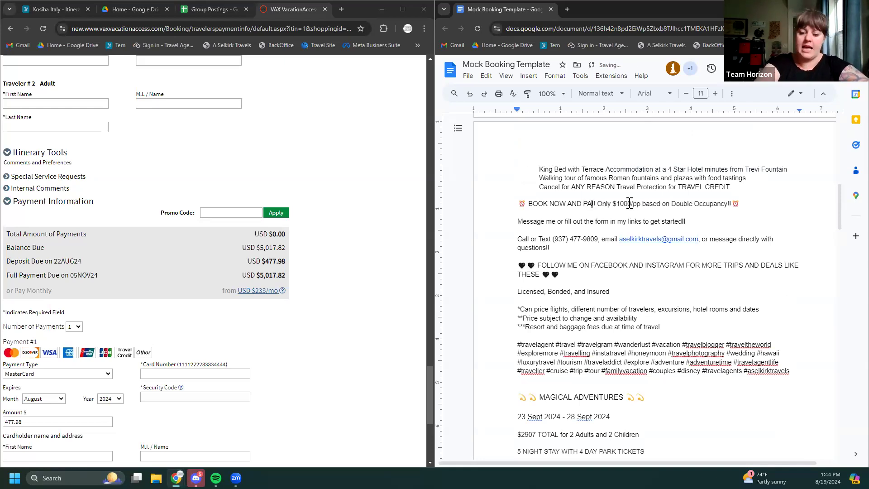
text( OFF BY)
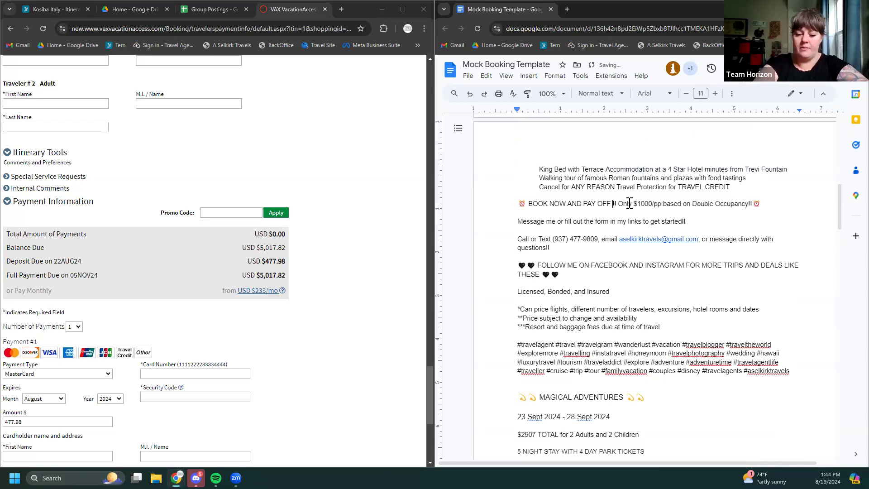
text( NOW)
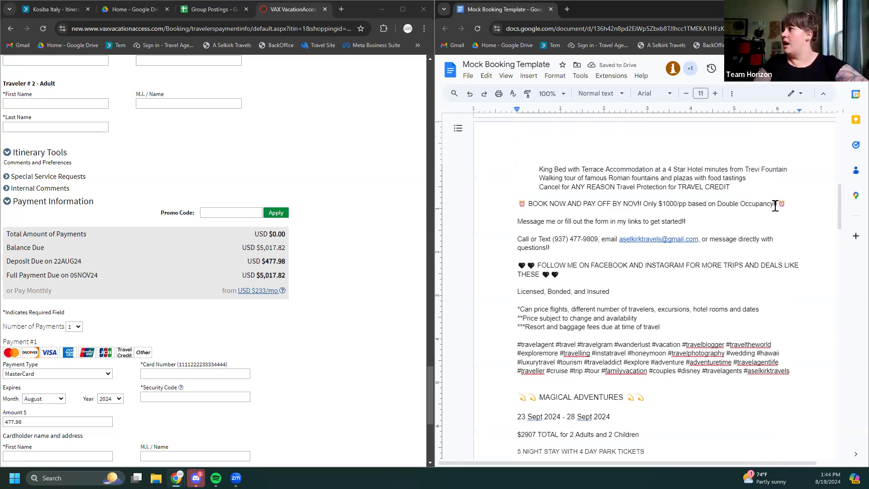
Replace the $1000/pp price with '$239/PER PERSON DEPOSIT TO BOOK' and capitalize 'Only' to 'ONLY'
drag(777, 203, 660, 204)
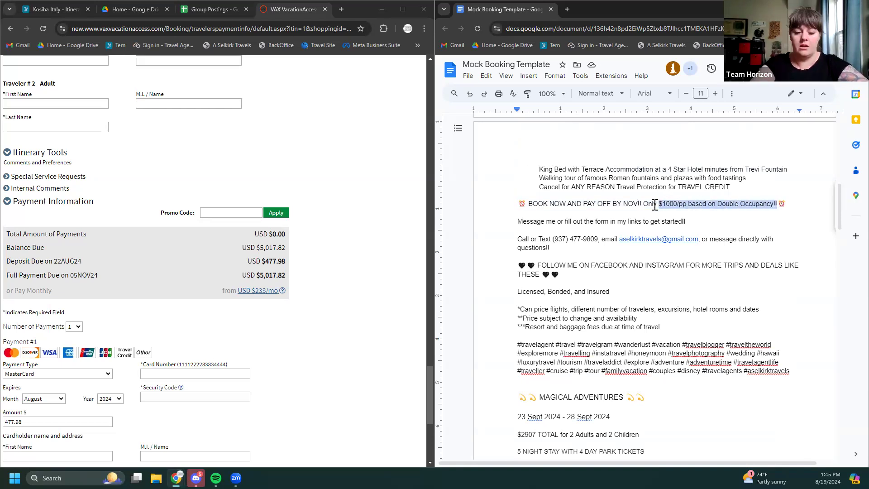
text($)
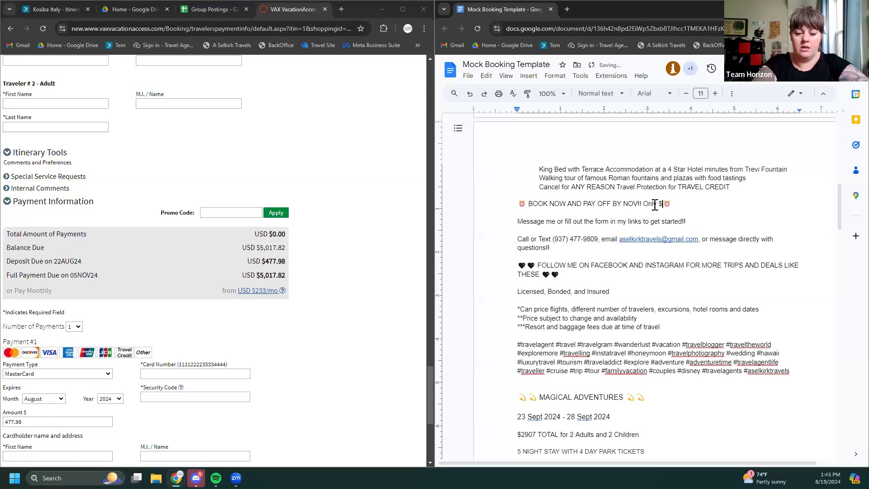
text(2)
text(39)
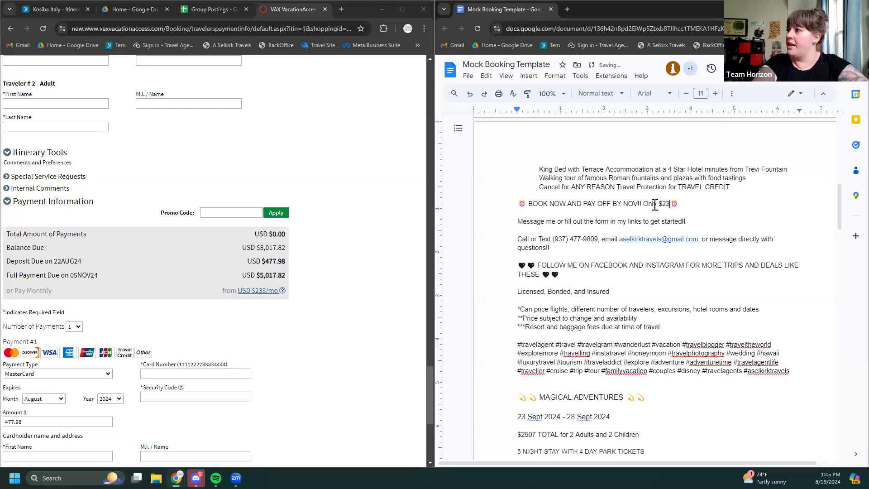
text(/PER PERSON DEPOSIT TO )
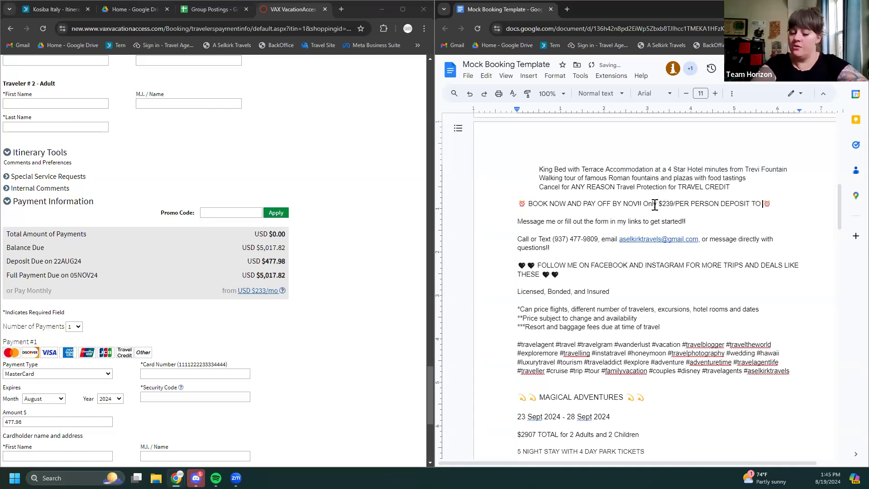
text(BOOK)
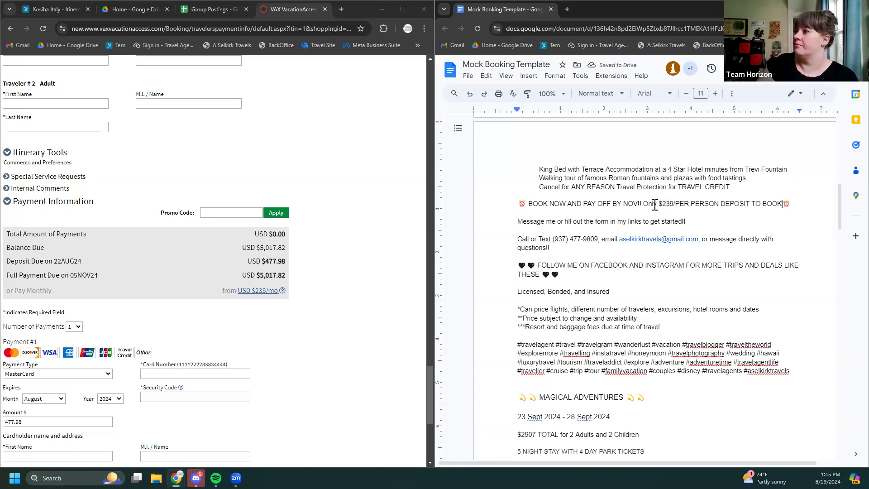
click(657, 204)
key(BackSpace)
key(BackSpace)
key(BackSpace)
key(BackSpace)
text(NLY)
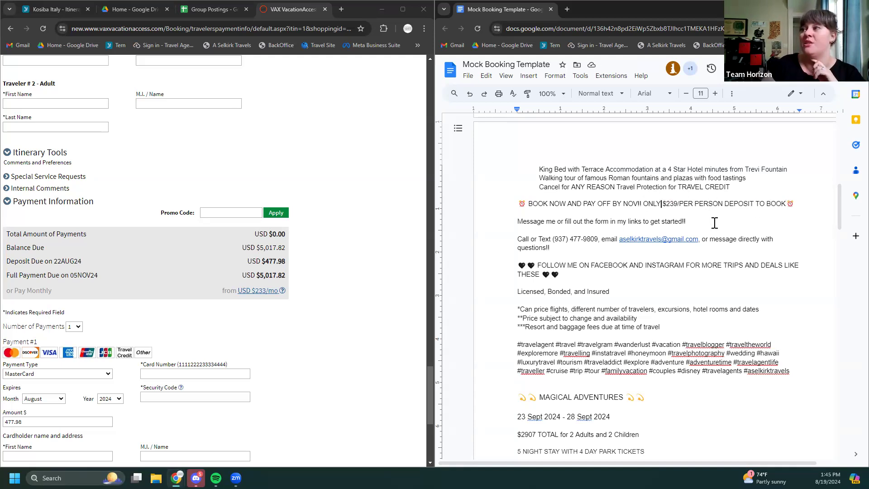
scroll(636, 294, up, 3)
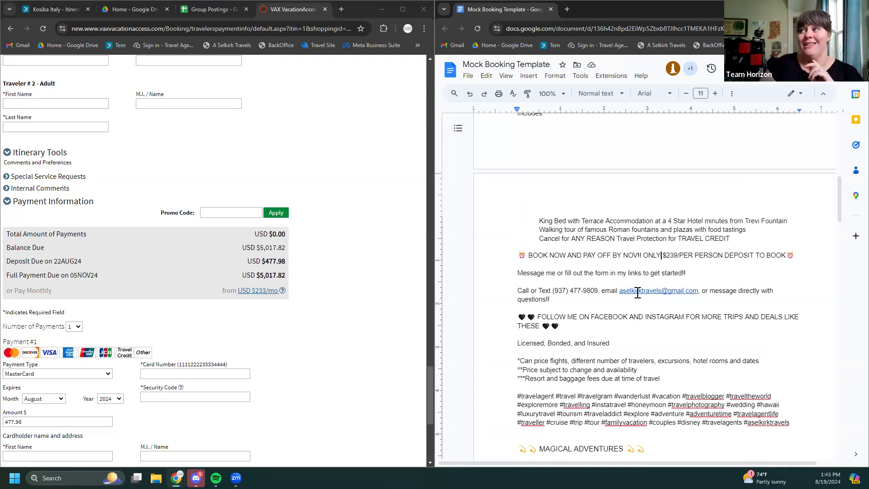
scroll(639, 293, up, 1)
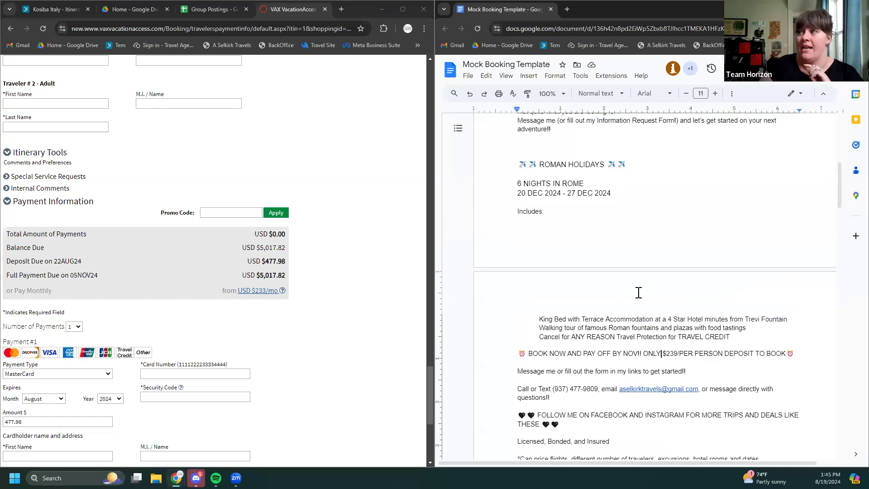
scroll(638, 295, down, 1)
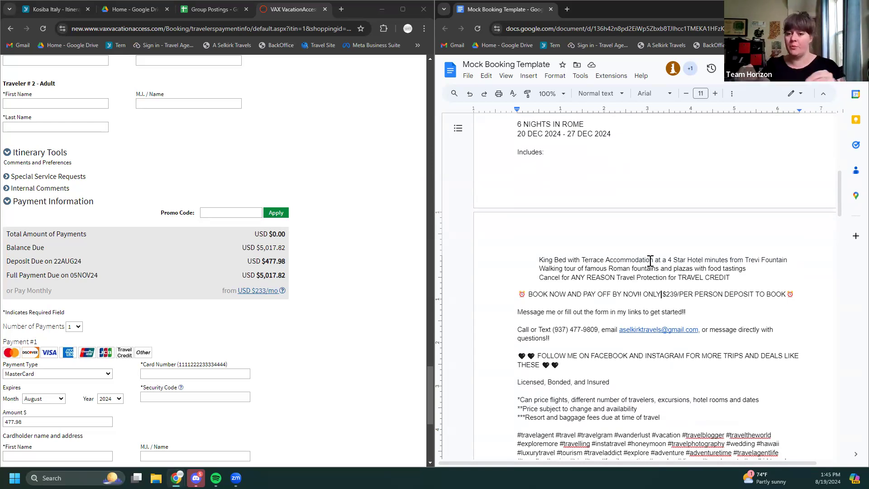
scroll(704, 258, down, 3)
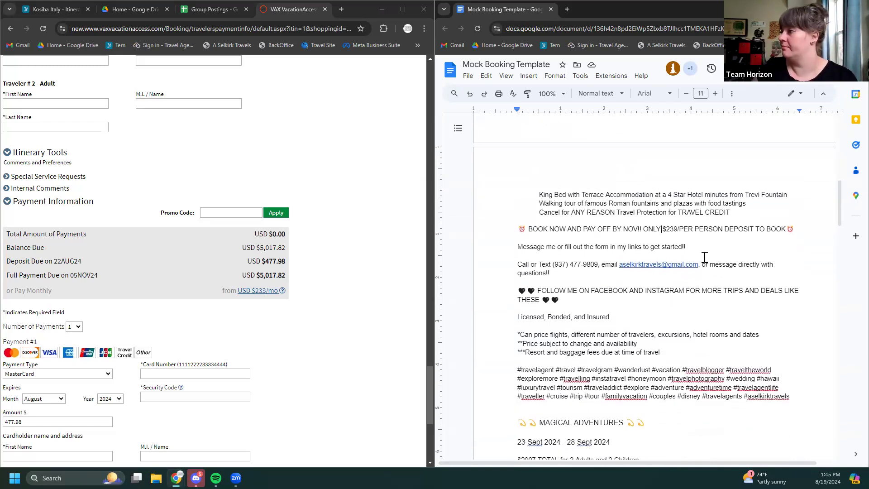
scroll(611, 362, up, 3)
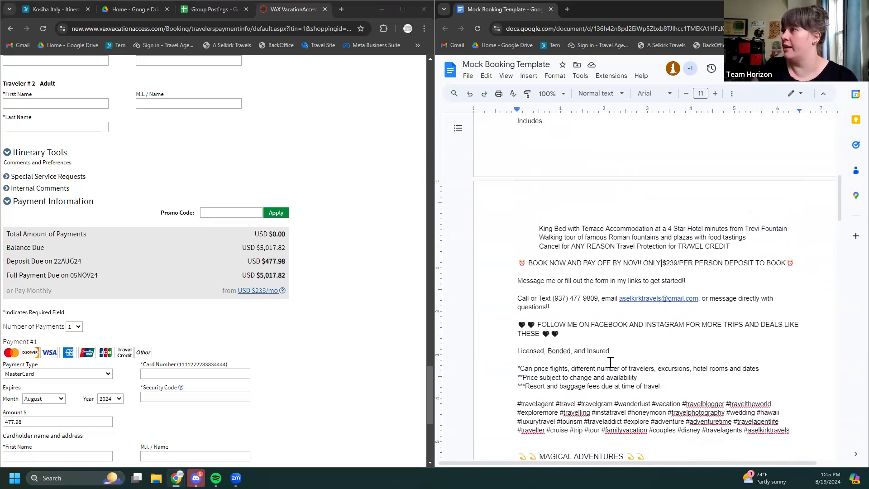
scroll(222, 243, up, 15)
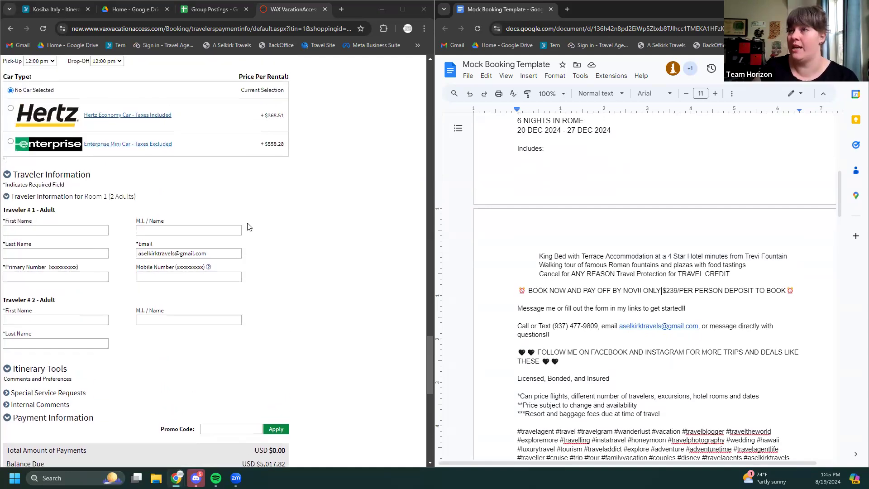
scroll(251, 226, up, 10)
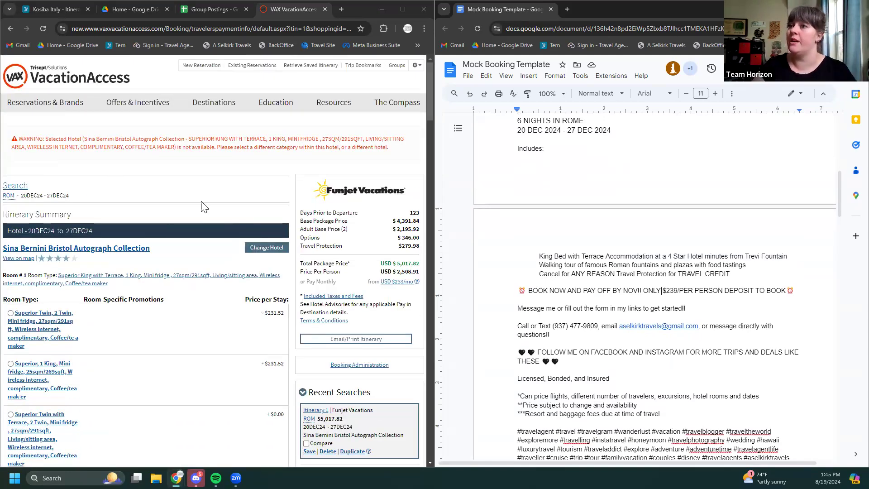
Open Tripadvisor in a new tab and copy the hotel name from the VAX booking page
click(342, 9)
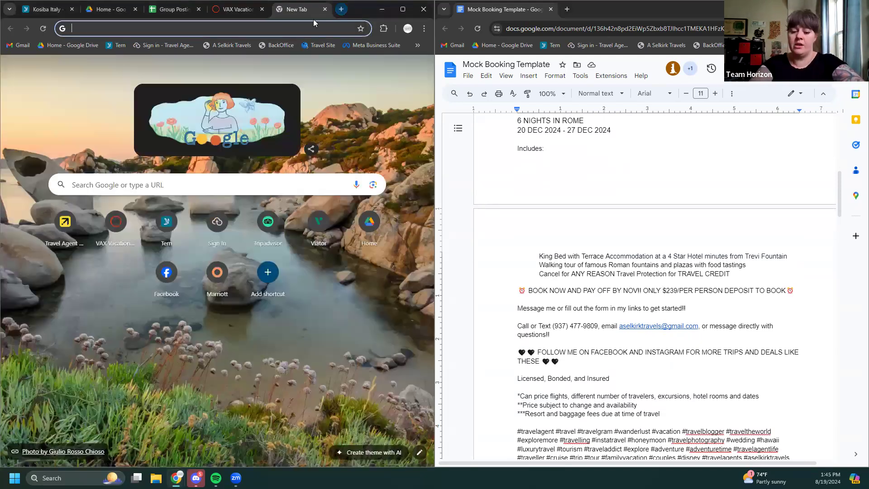
text(TRIP)
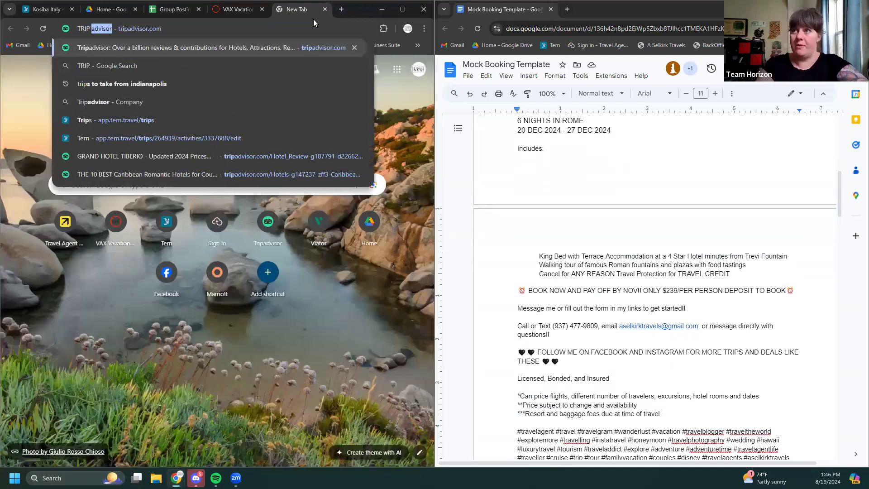
click(82, 47)
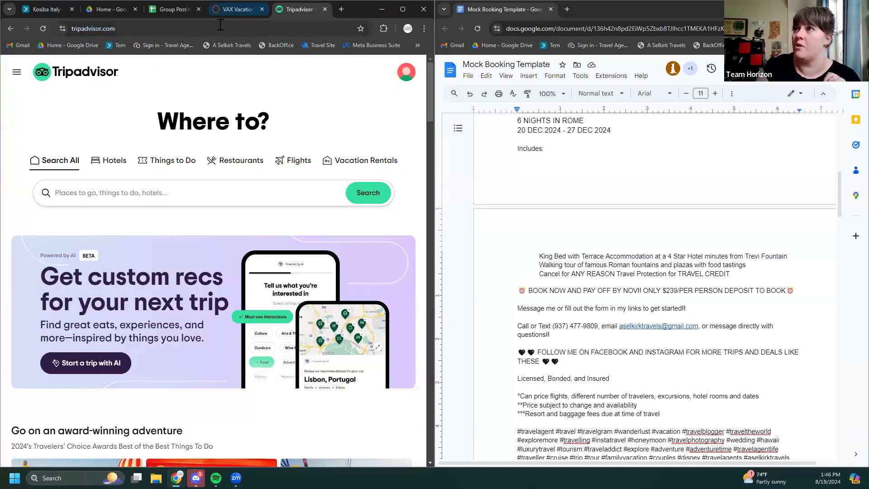
click(236, 9)
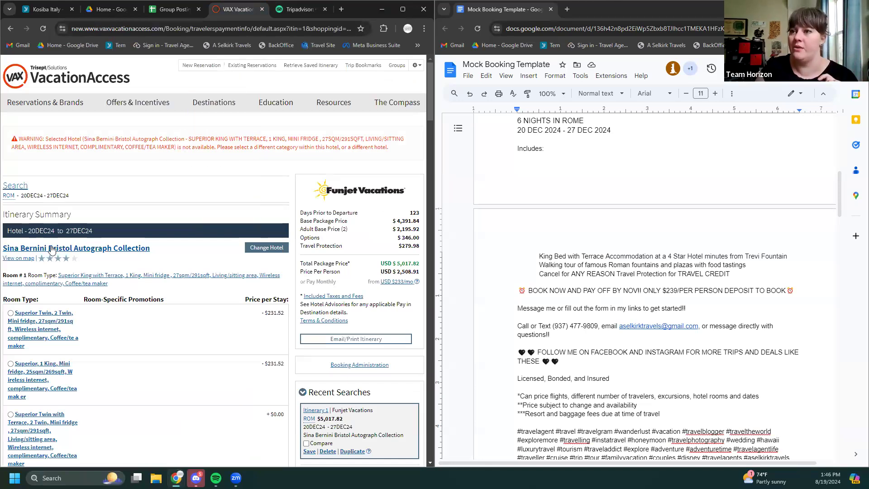
drag(154, 252, 2, 250)
key(ctrl+c)
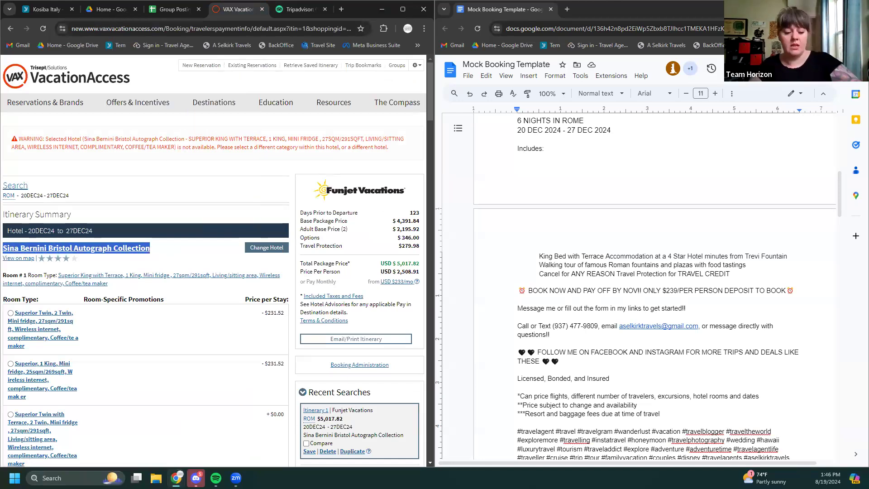
Search Tripadvisor for Sina Bernini Bristol, Autograph Collection and scroll its hotel page to the photos
click(299, 10)
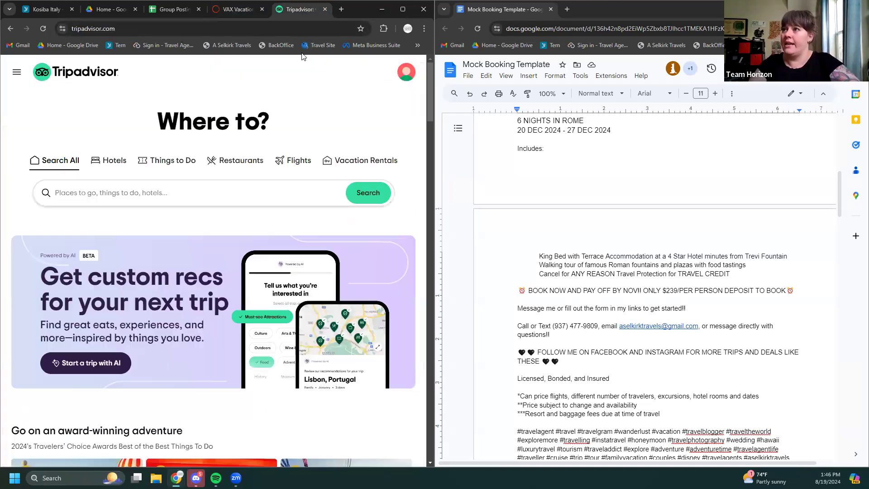
click(94, 199)
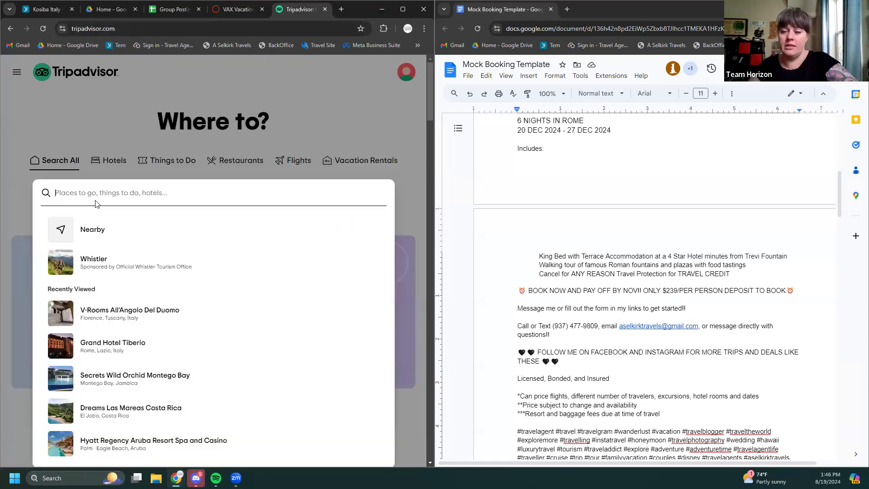
key(ctrl+v)
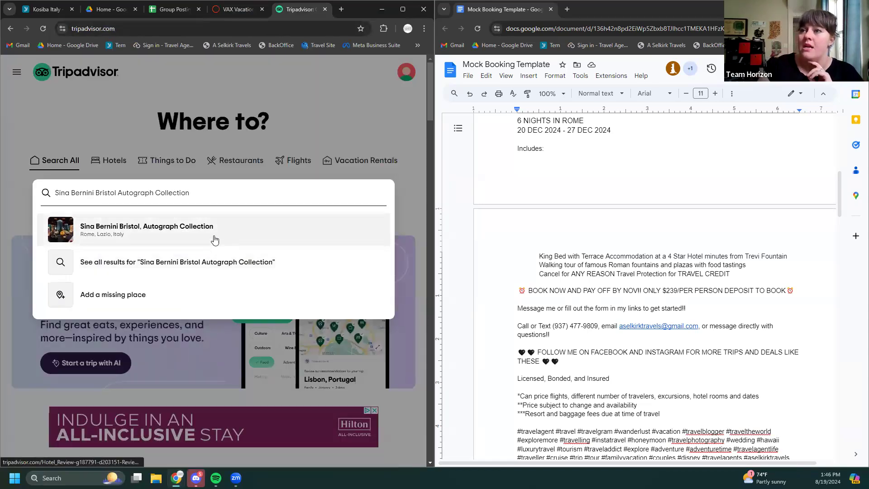
click(120, 229)
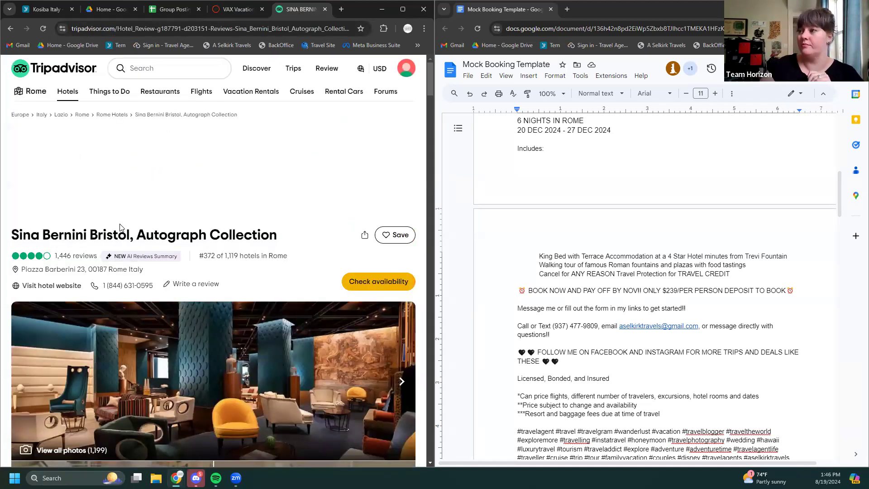
scroll(120, 227, down, 1)
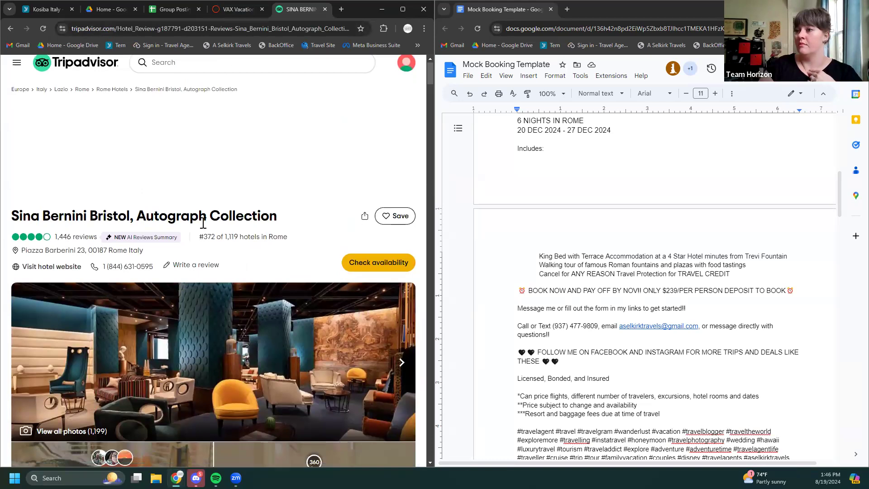
scroll(205, 226, down, 3)
scroll(131, 287, down, 1)
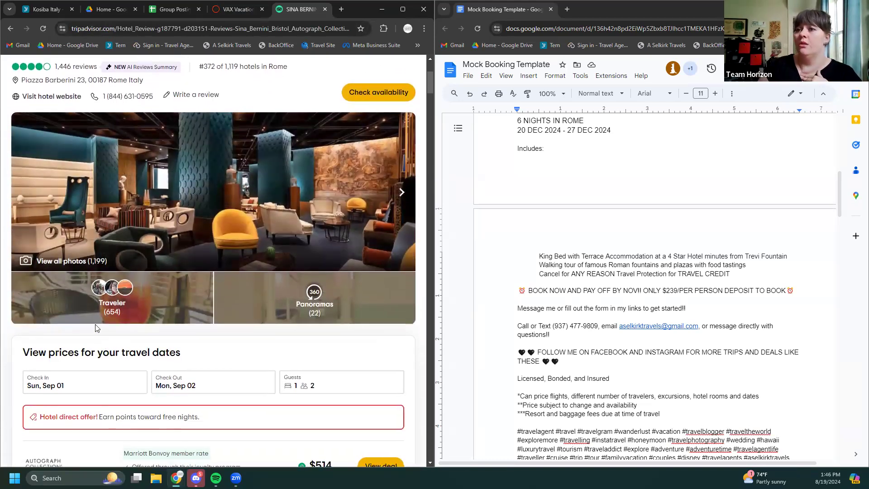
scroll(67, 260, down, 1)
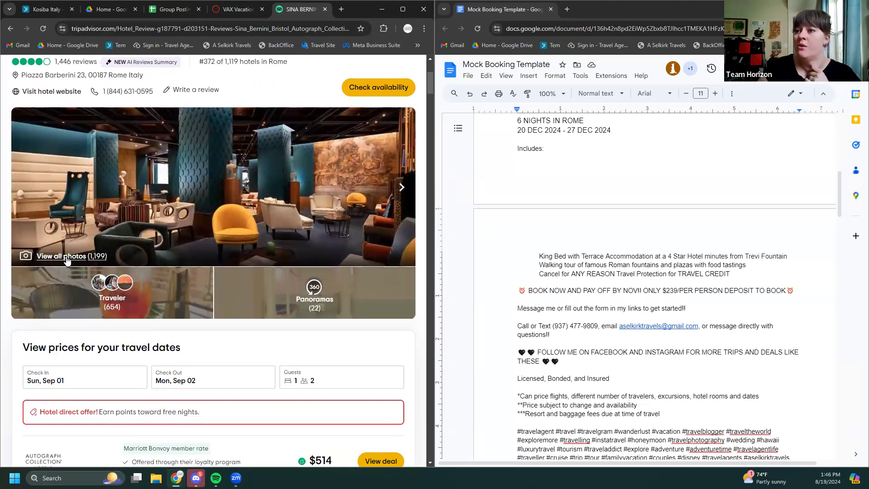
Open the hotel's full photo gallery filtered to professional photos and view the dining-room shot
click(67, 256)
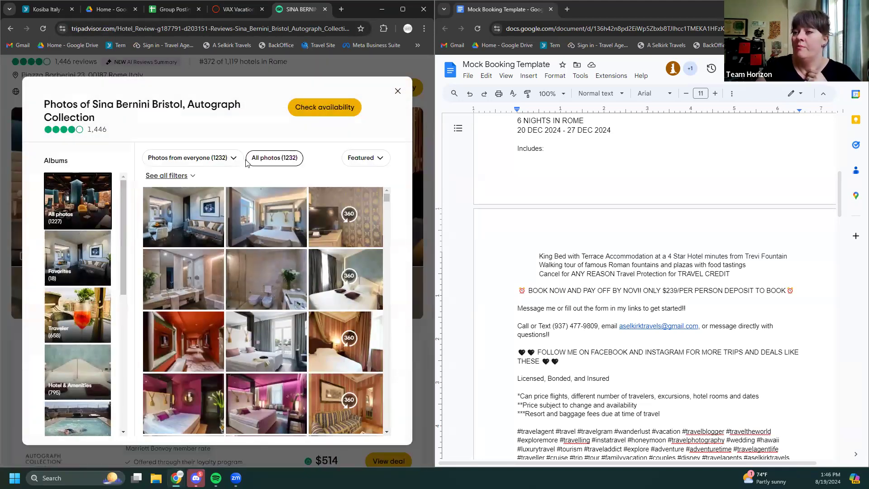
click(189, 161)
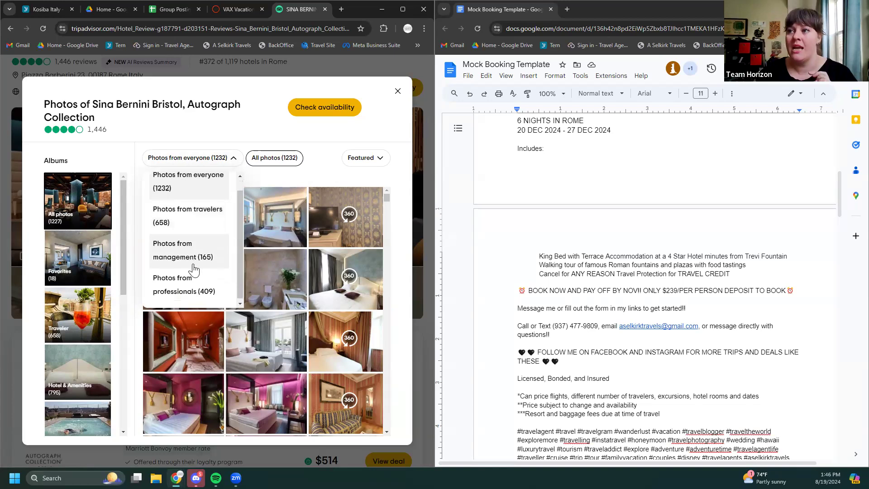
scroll(190, 286, down, 1)
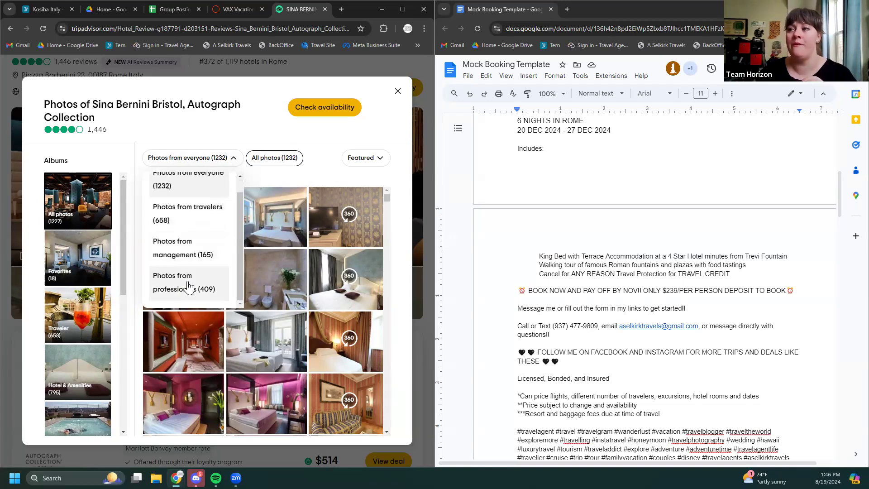
click(188, 287)
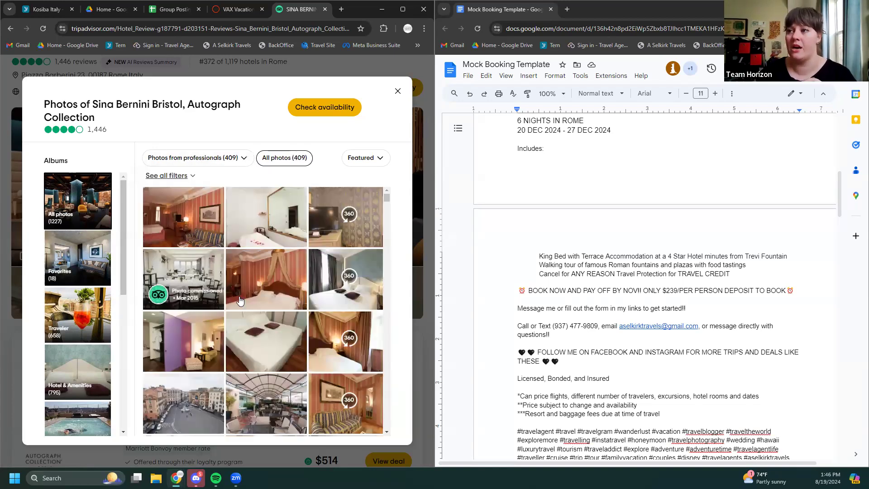
click(190, 276)
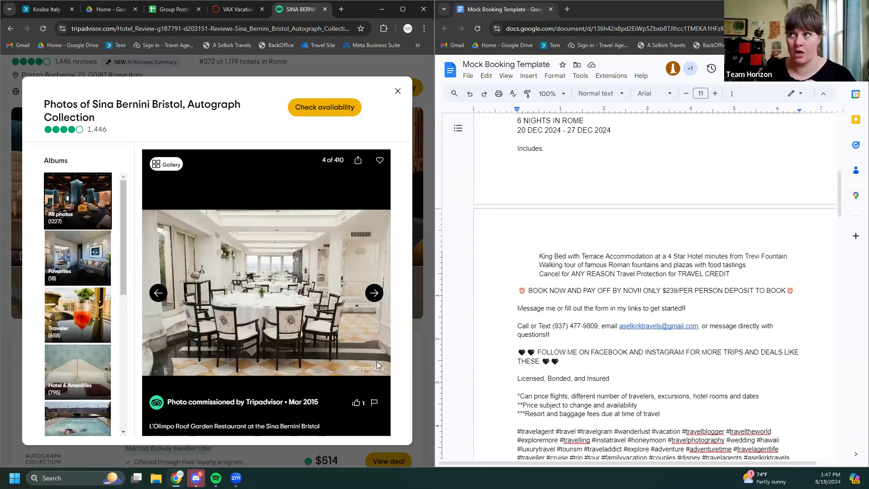
Filter the gallery to management photos and enlarge the night-time exterior photo
click(157, 164)
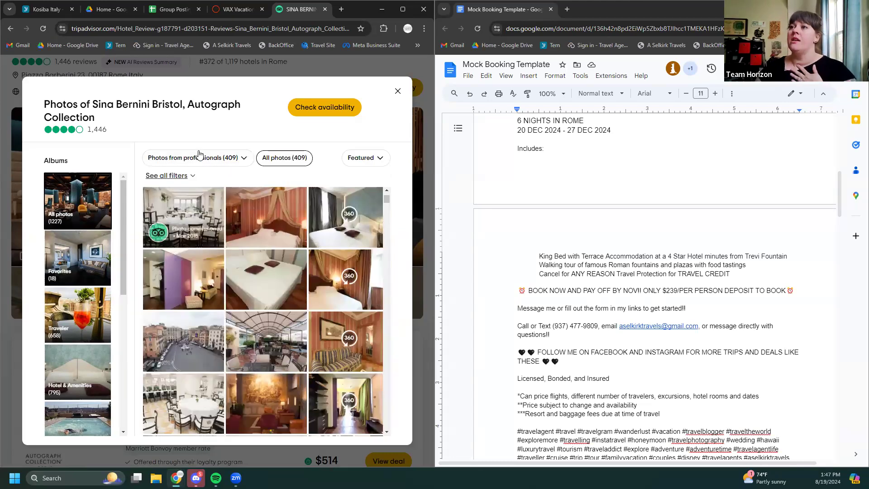
click(199, 157)
click(201, 230)
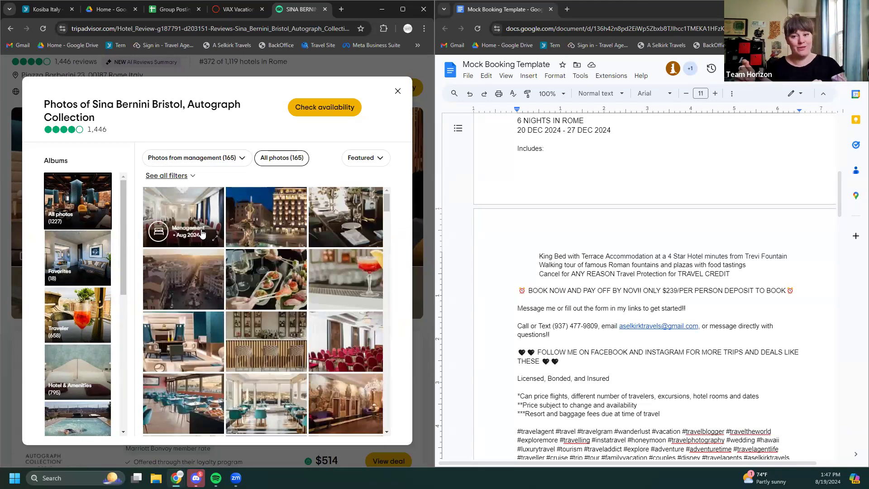
click(269, 212)
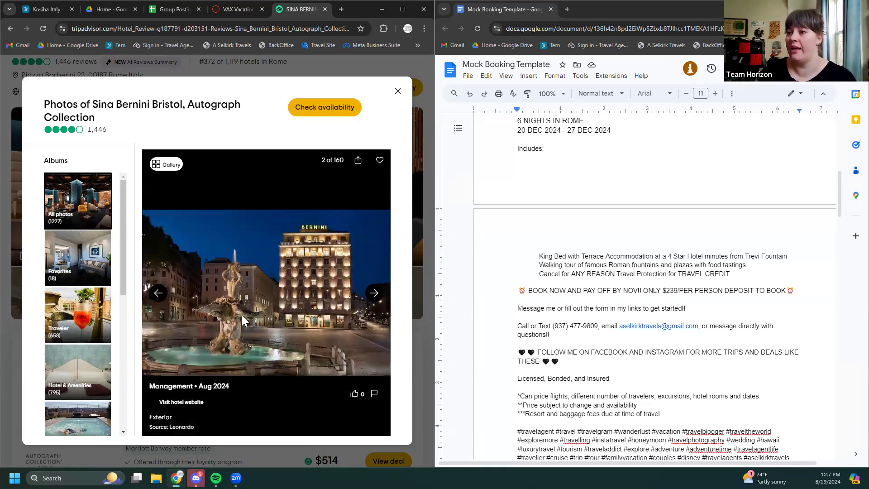
Save the exterior photo as 'Berini' in the Travel Pics folder
right_click(245, 308)
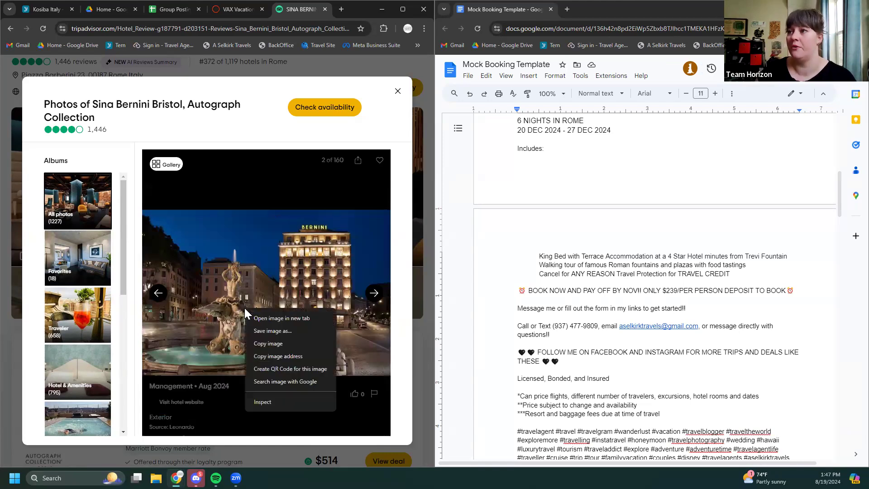
click(273, 331)
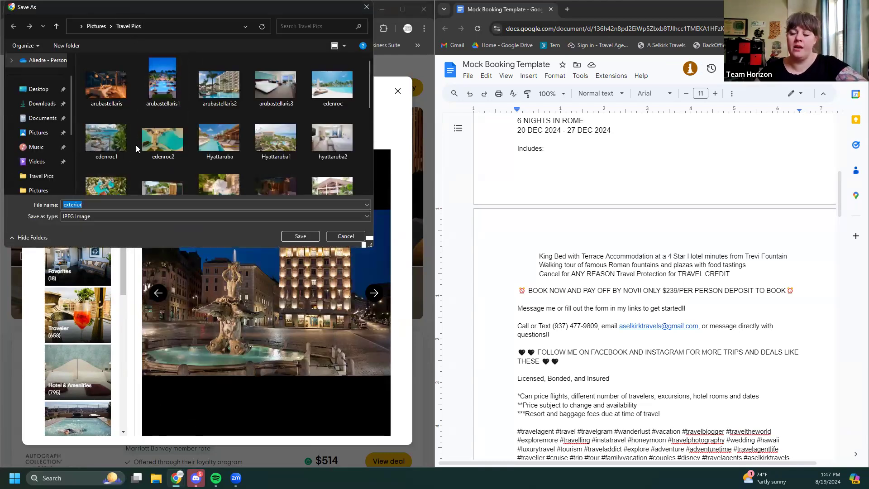
text(Berinin)
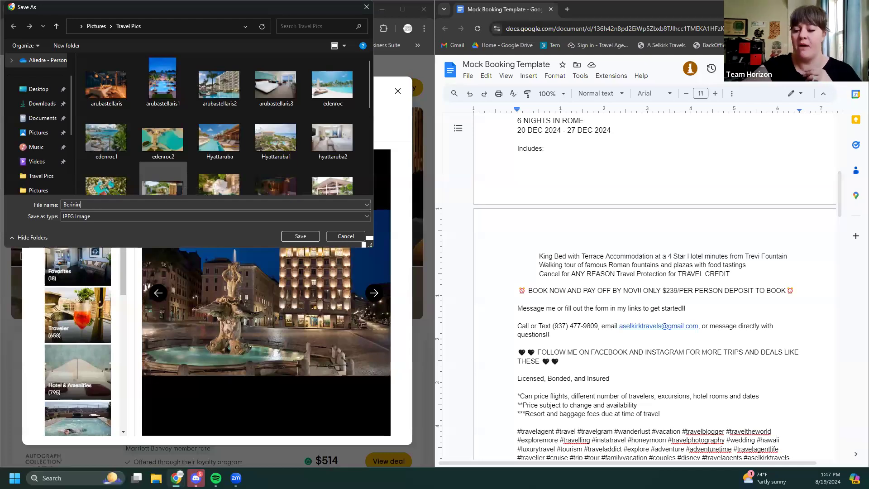
key(BackSpace)
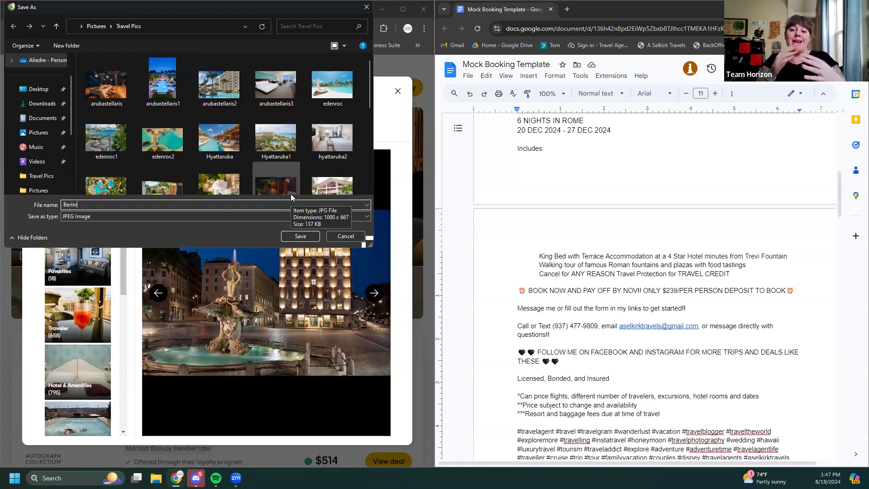
Confirm saving Berini.jpg, then browse management photos to the enlarged 'The Birth of Baroque' lobby mural
click(301, 237)
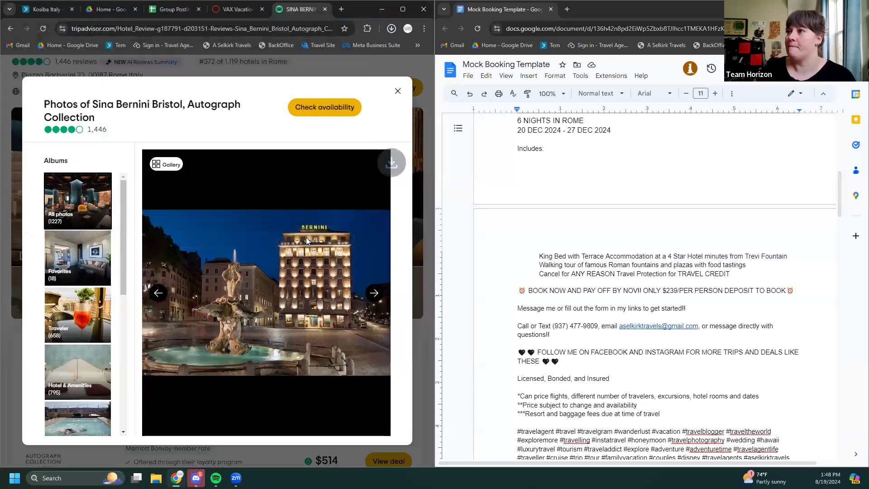
click(166, 164)
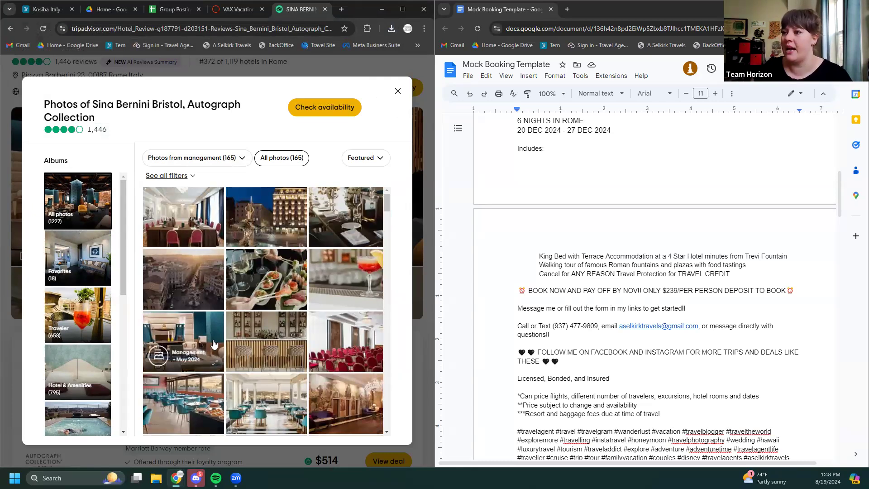
scroll(168, 290, down, 1)
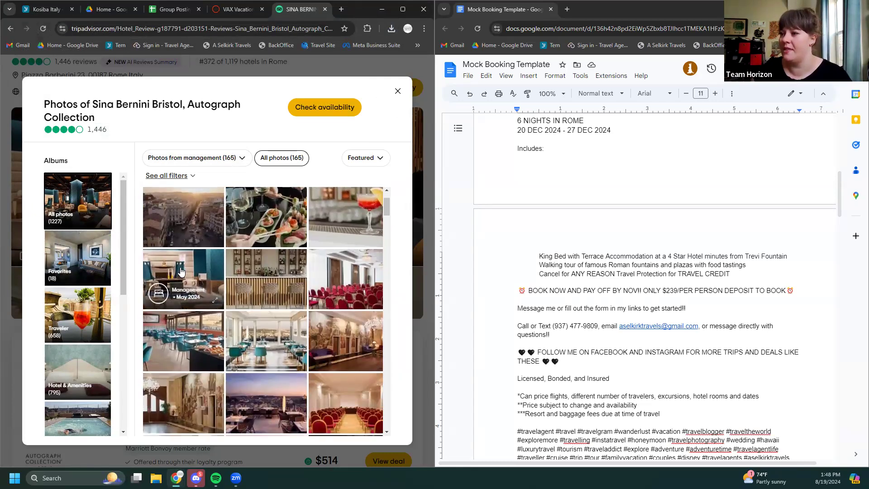
scroll(164, 294, down, 1)
click(183, 258)
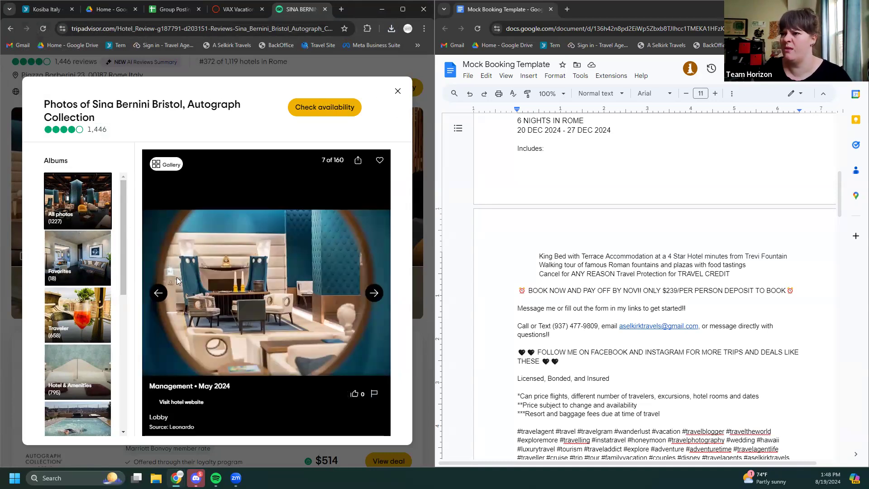
click(170, 166)
click(357, 268)
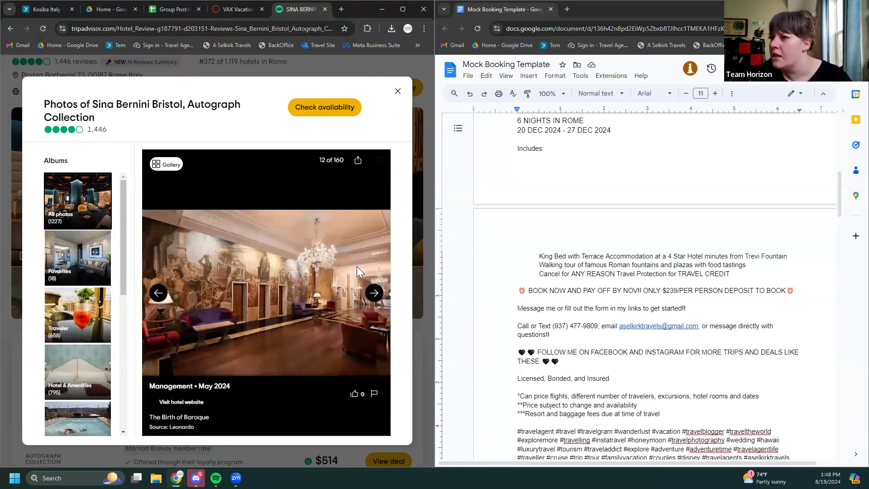
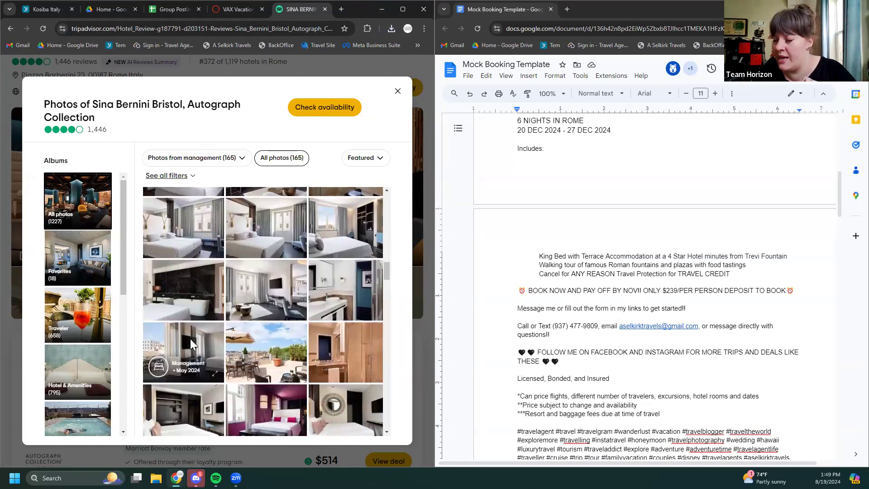
From the photo grid, open the Signature Superior with Terrace room photo (image 62 of 160) full-size
click(175, 167)
scroll(282, 315, down, 2)
click(289, 275)
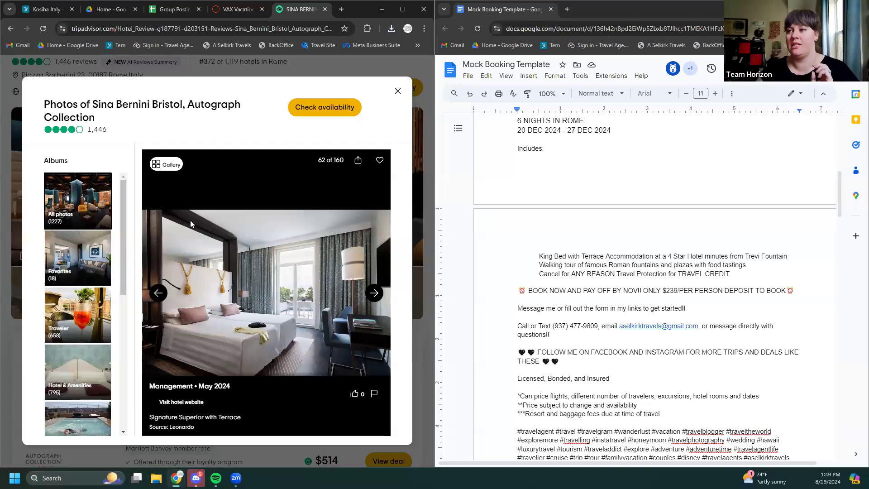
Save the terrace room photo as Berini3.jpg in Travel Pics and return to the photo grid
right_click(260, 302)
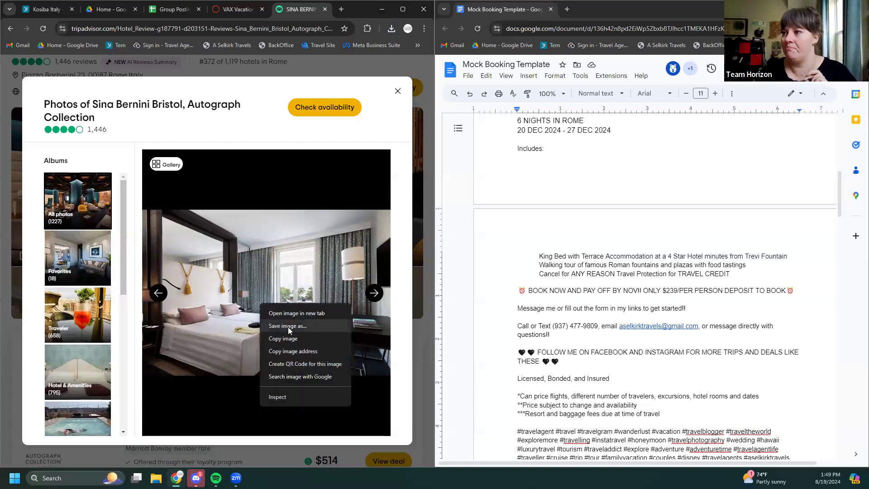
click(288, 327)
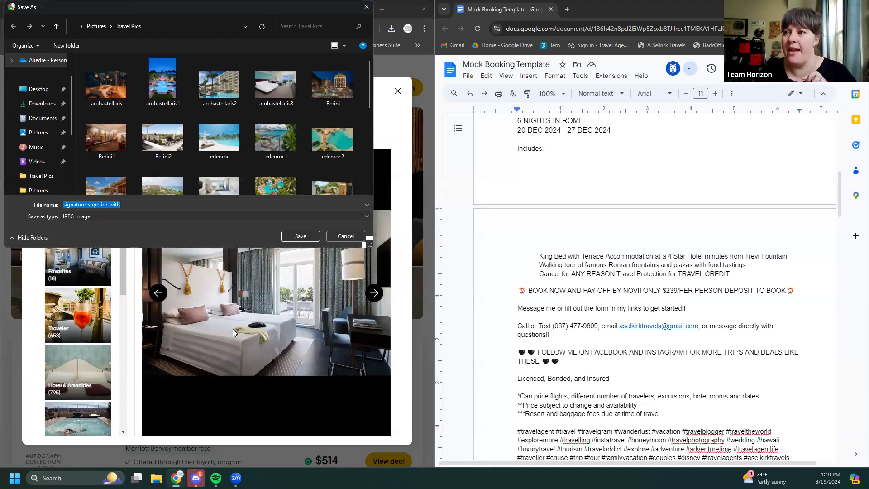
text(B)
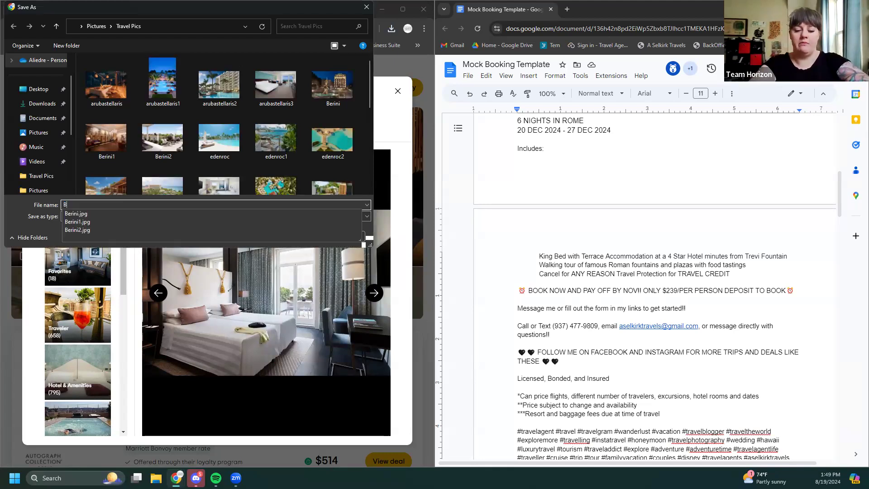
text(arberini 23)
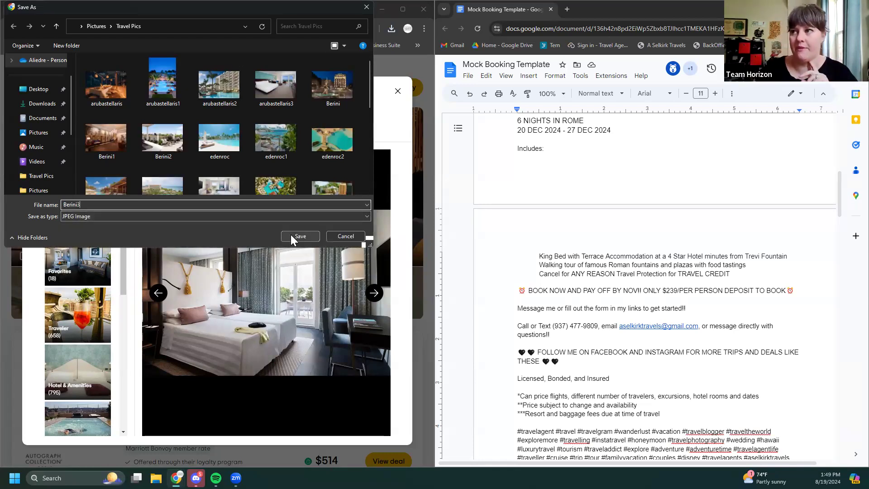
click(291, 235)
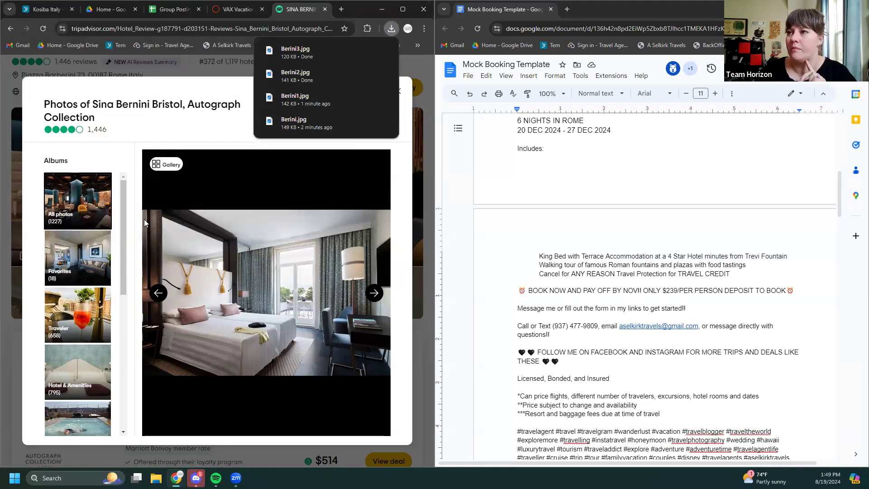
click(167, 168)
Scroll through the remaining hotel photos, then close the gallery back to the Sina Bernini Bristol page
scroll(253, 286, down, 3)
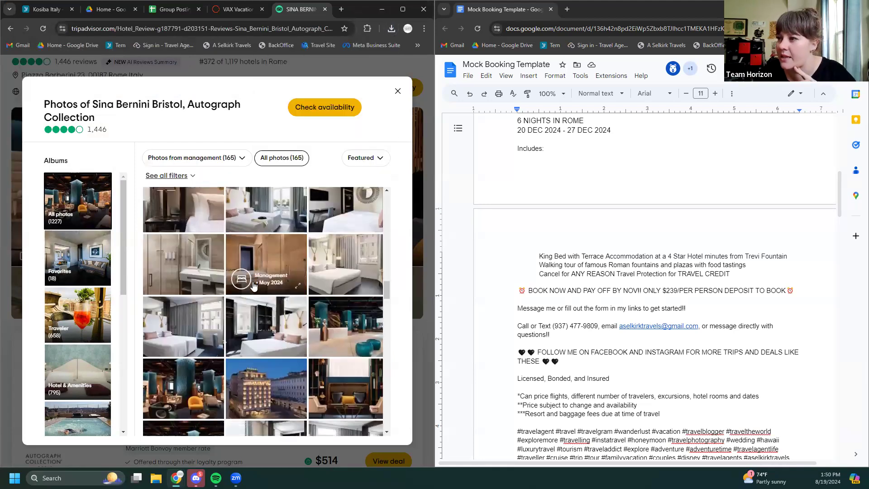
scroll(265, 310, down, 2)
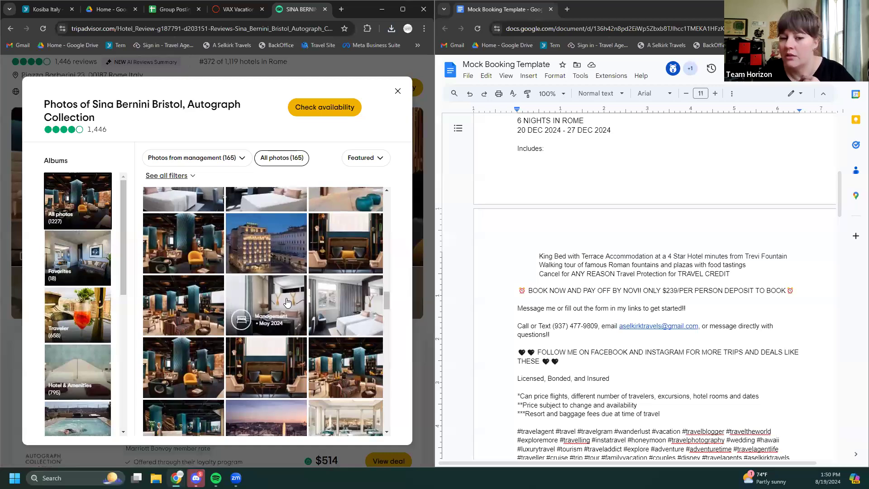
scroll(287, 303, down, 1)
scroll(287, 303, down, 2)
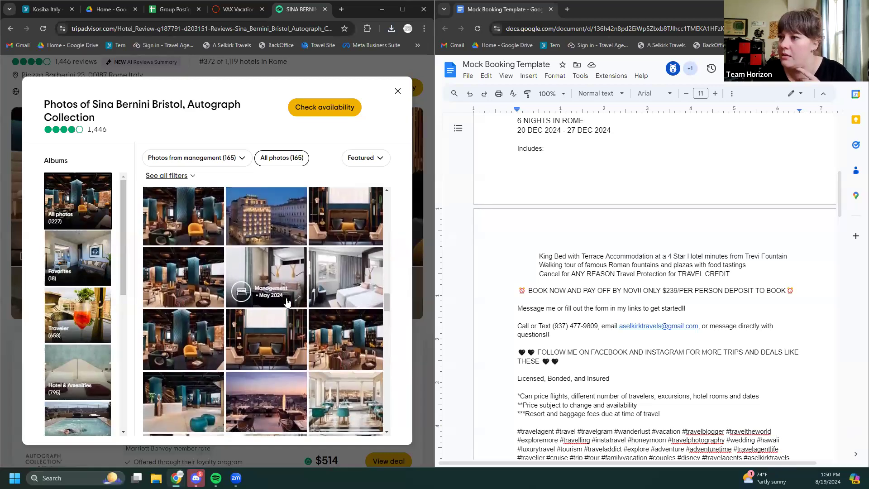
scroll(289, 301, down, 2)
scroll(292, 301, down, 1)
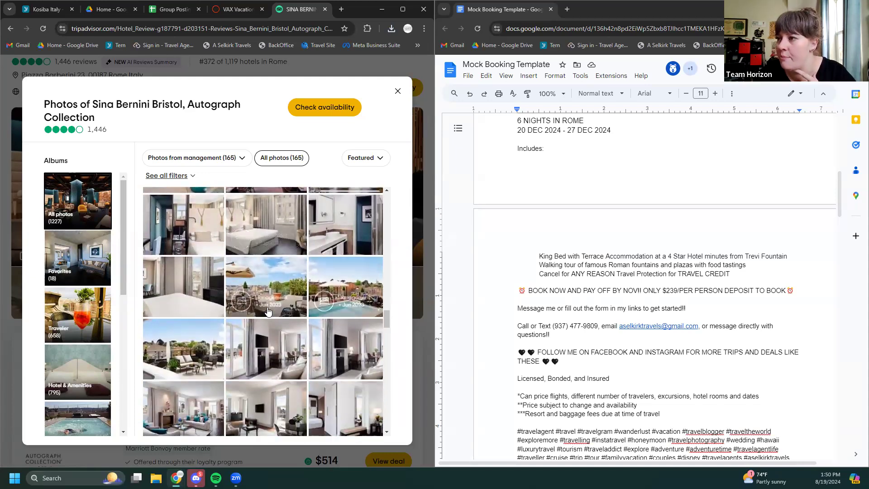
scroll(272, 304, down, 3)
scroll(267, 308, down, 3)
scroll(272, 308, down, 2)
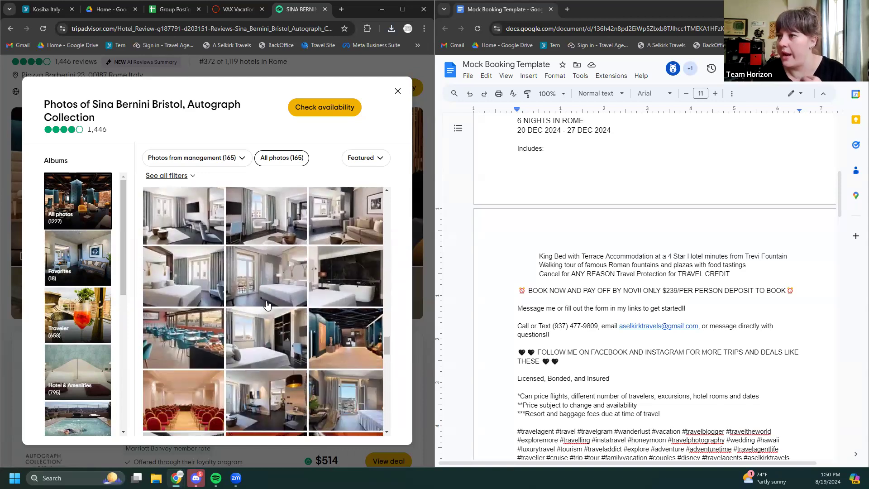
scroll(272, 304, up, 4)
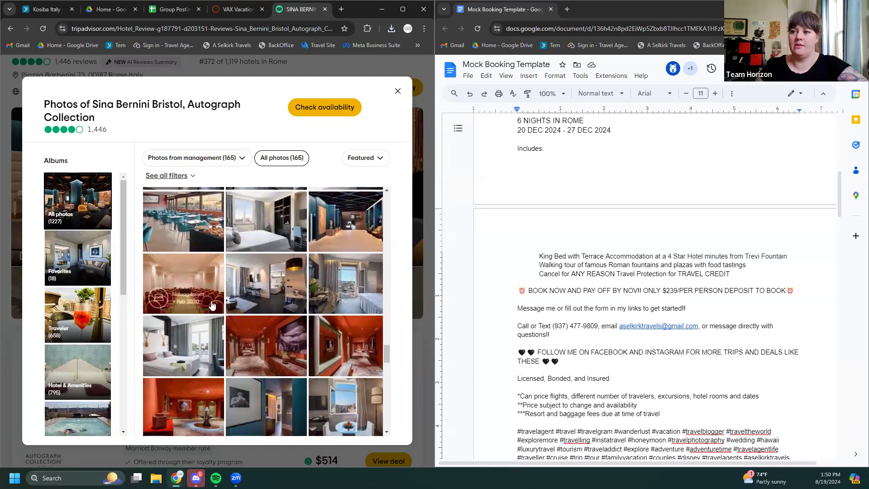
scroll(215, 302, up, 10)
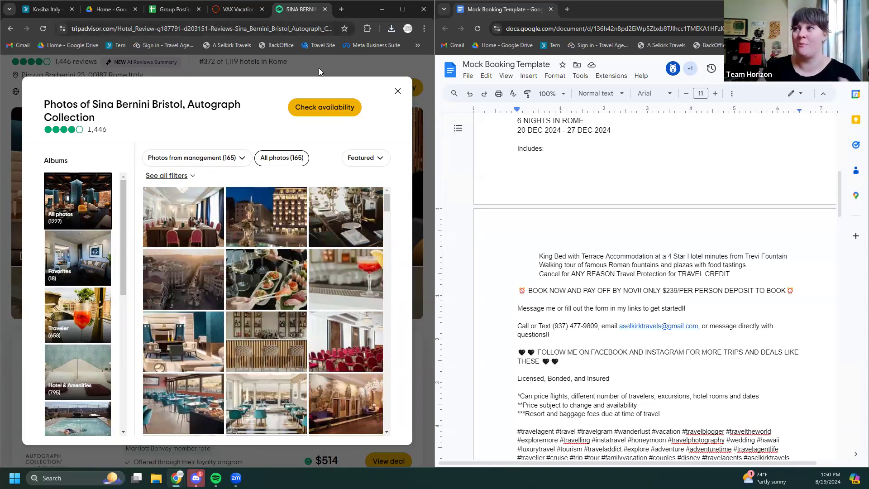
click(397, 93)
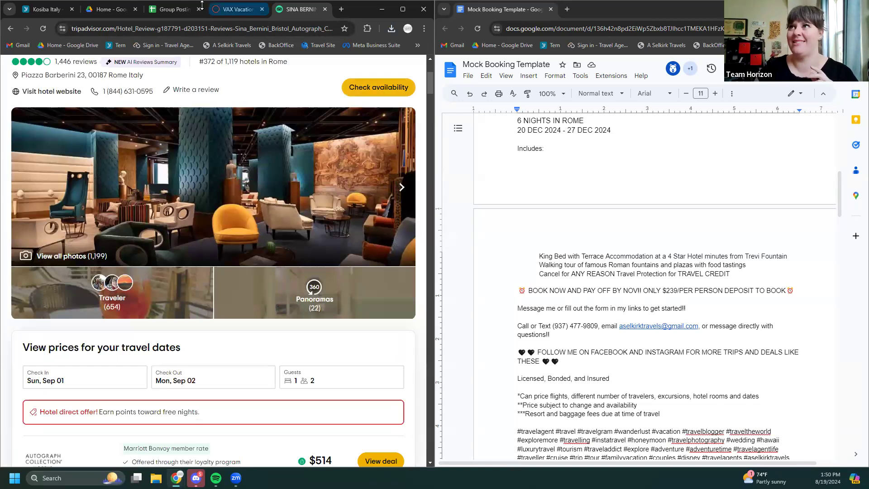
Open Meta Business Suite's Planner in a new tab and create a post in August 2024's Mon 19 column
click(342, 9)
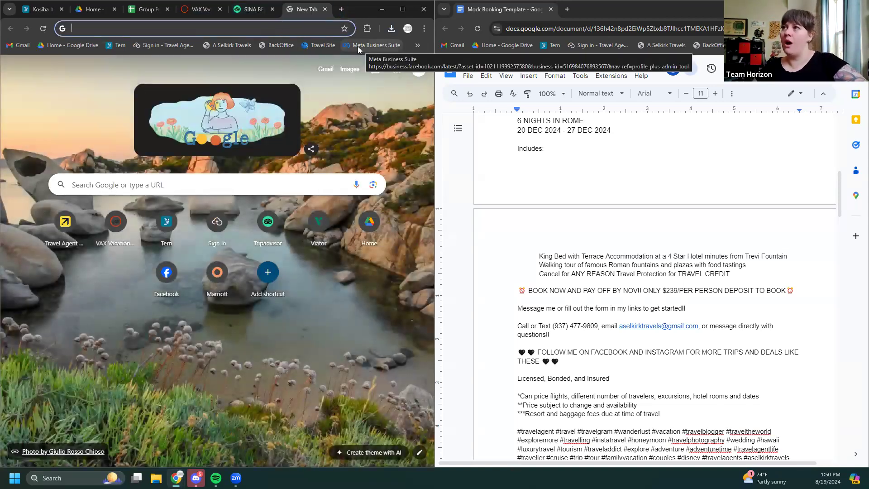
click(359, 46)
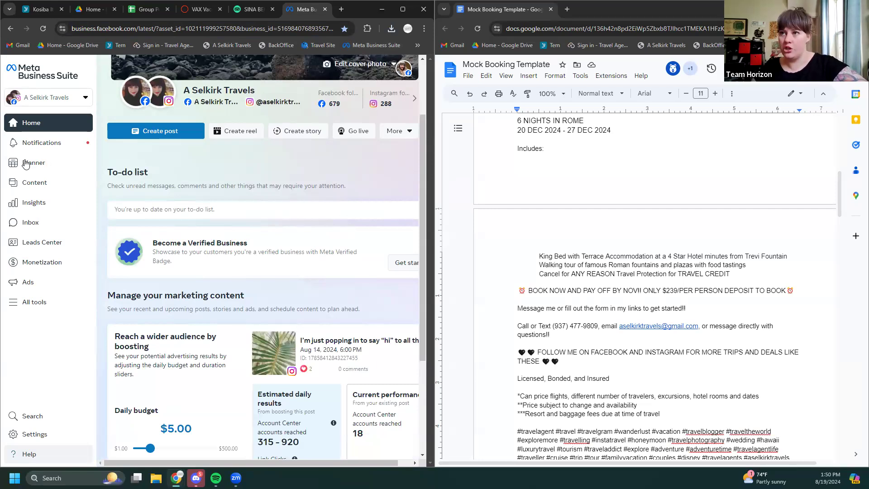
click(50, 167)
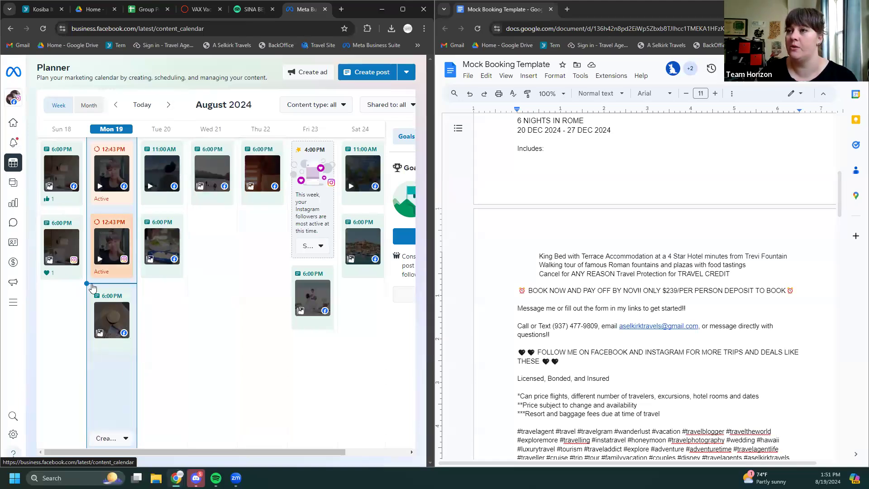
click(109, 385)
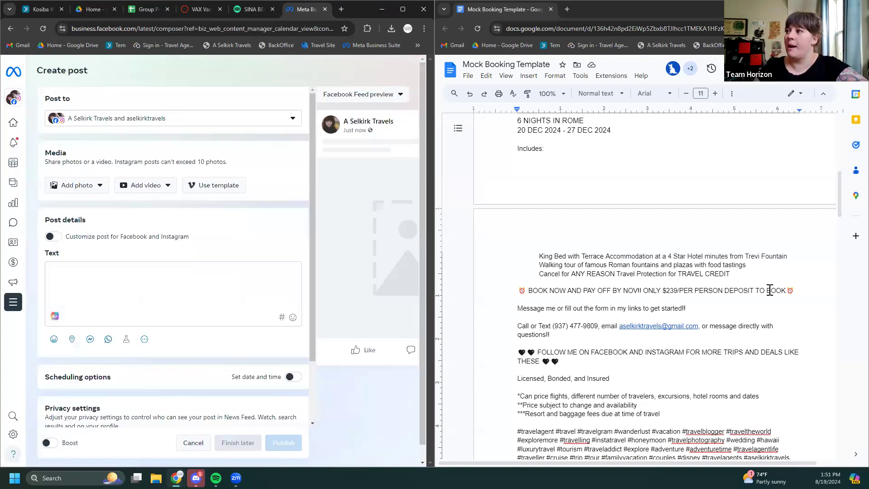
Paste the Roman Holidays package description and hashtags from the Google Doc into the post's Text box
scroll(772, 283, up, 1)
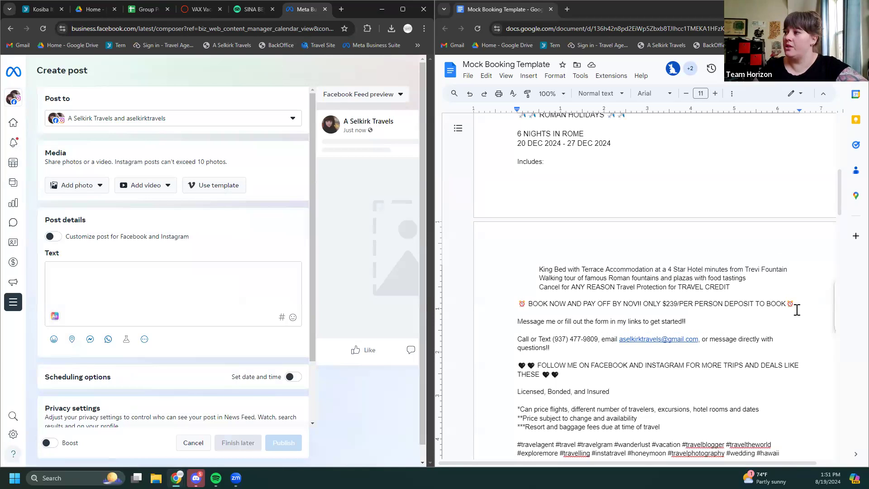
scroll(690, 427, down, 3)
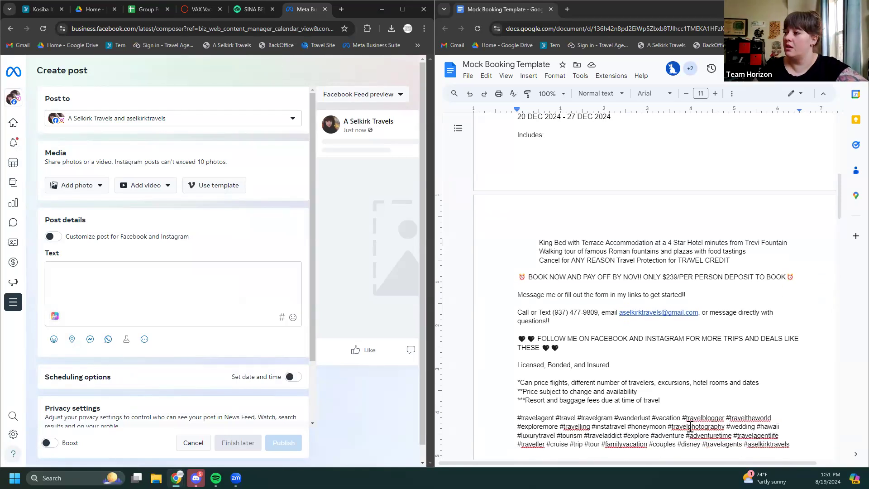
drag(790, 385, 509, 198)
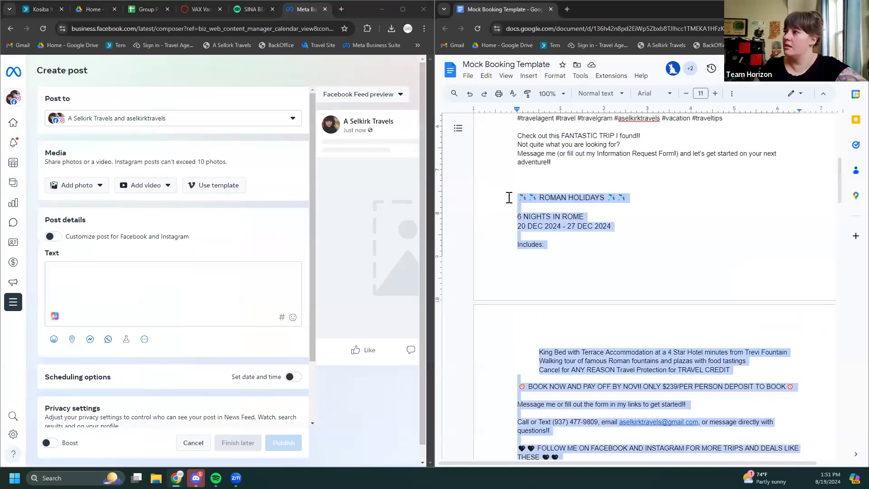
click(84, 266)
key(ctrl+v)
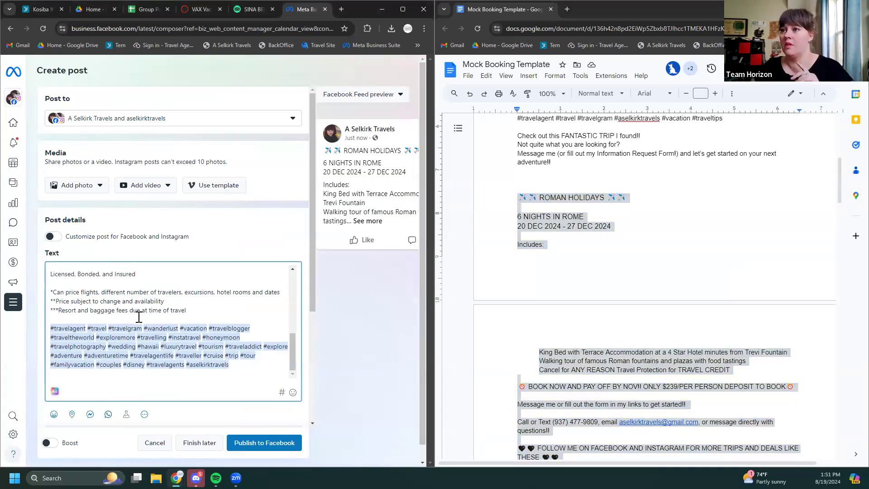
scroll(139, 317, up, 10)
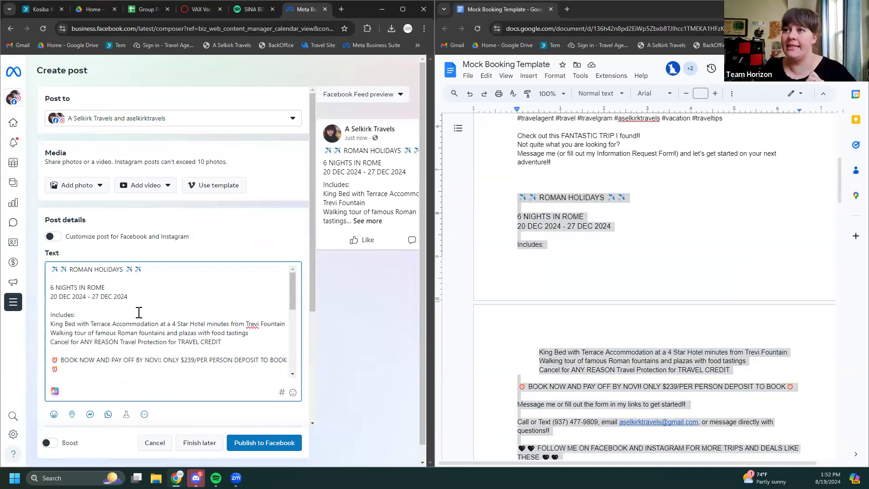
Upload Berini, Berini1, Berini2 and Berini3 from Travel Pics as the post's photos
click(93, 189)
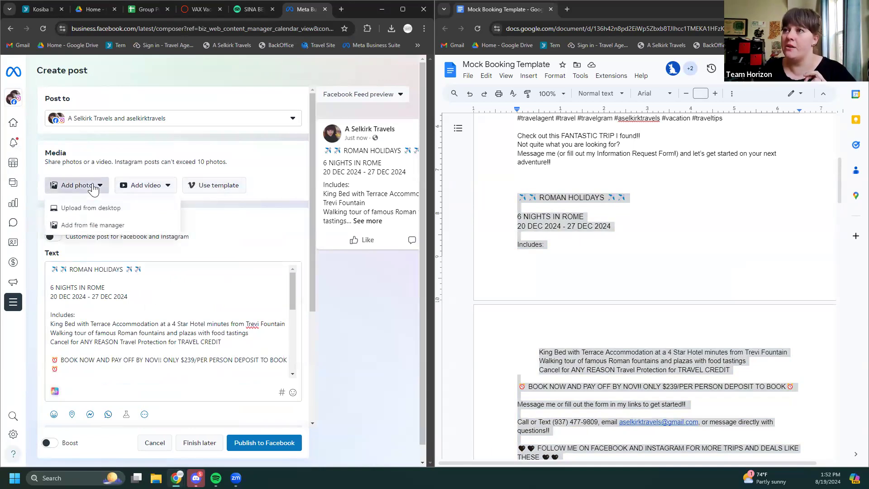
click(99, 209)
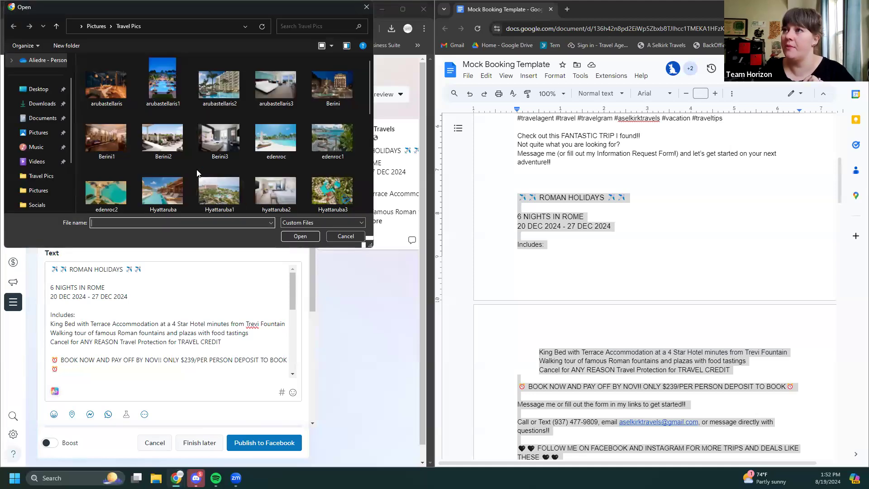
scroll(234, 134, down, 3)
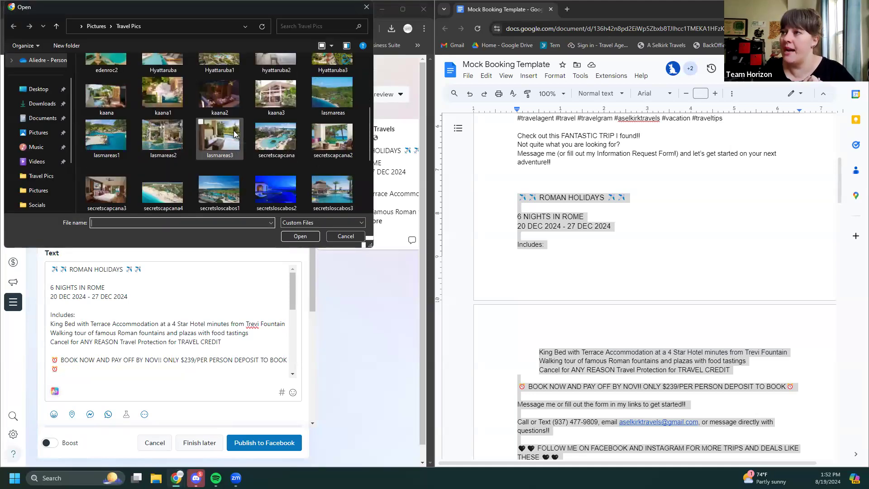
scroll(235, 133, down, 3)
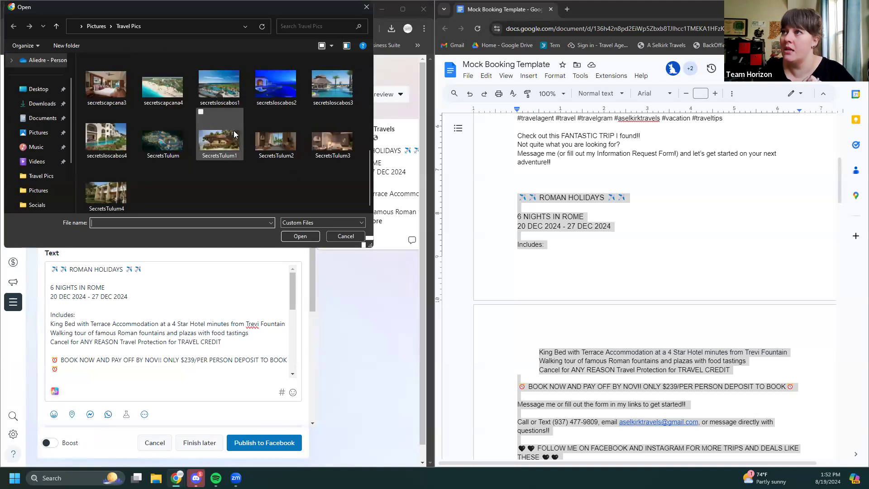
scroll(235, 133, up, 6)
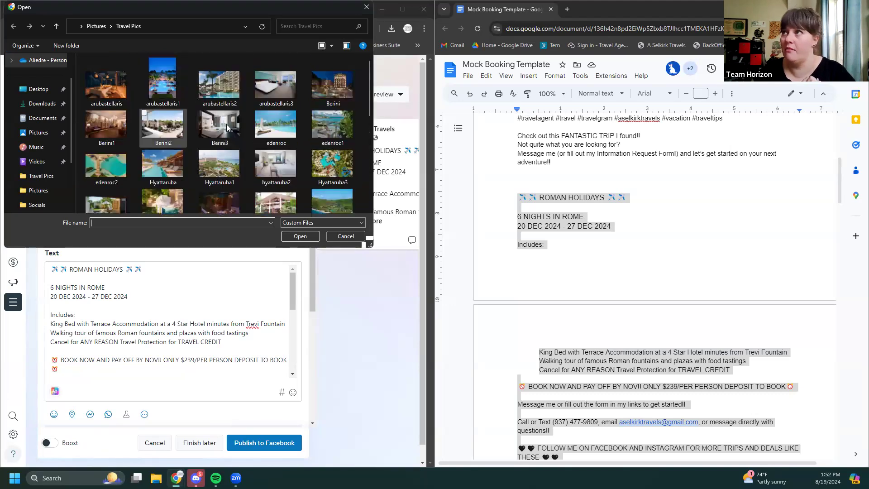
click(326, 90)
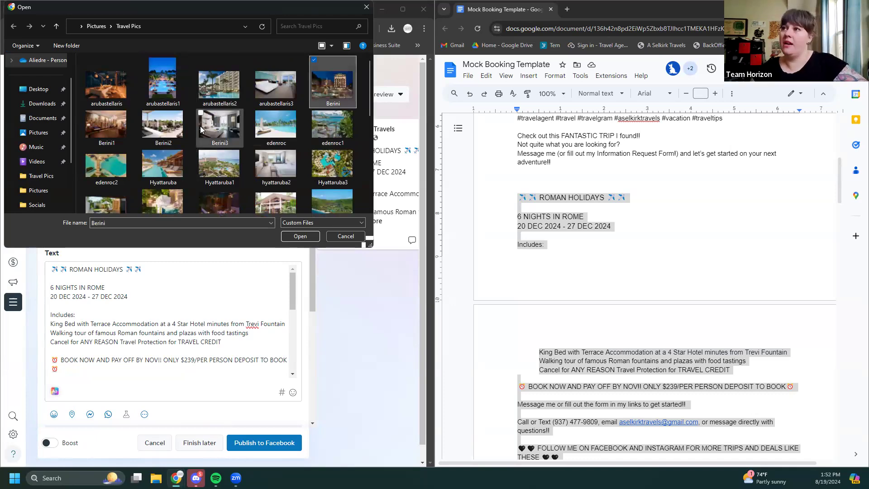
shift+click(222, 138)
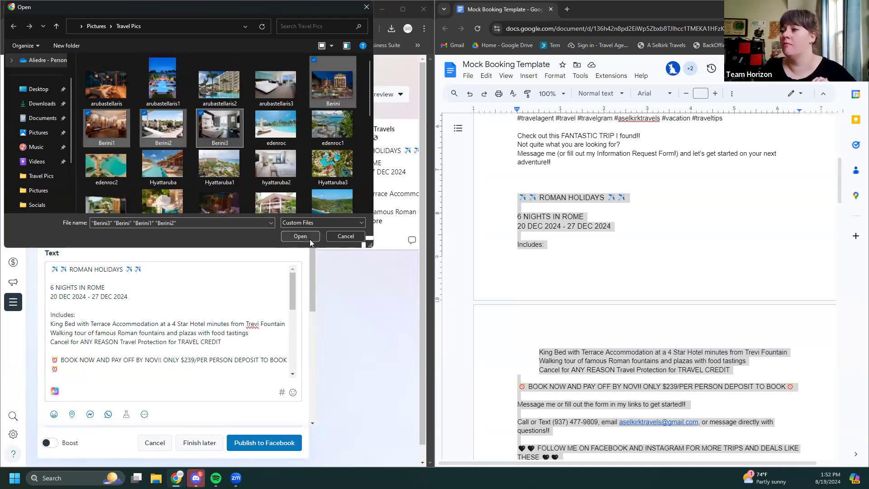
click(307, 234)
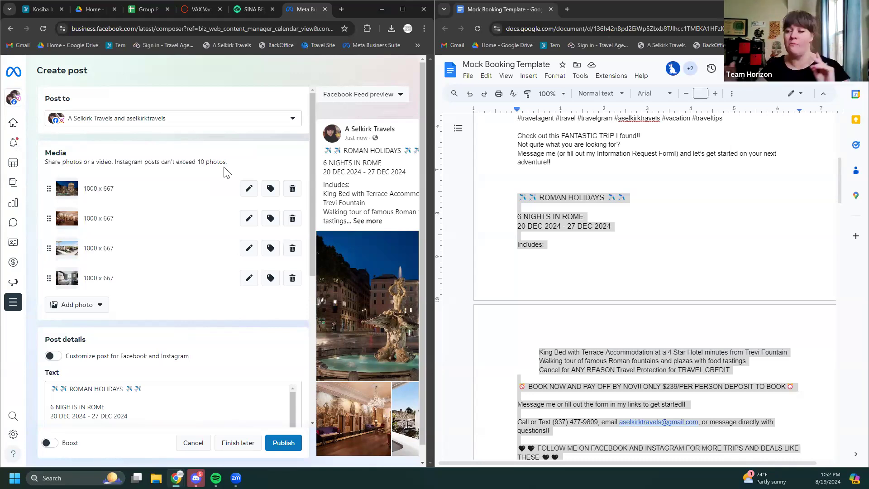
Maximize the browser window and select the hashtag paragraph at the end of the post text
scroll(161, 223, down, 2)
scroll(161, 224, down, 4)
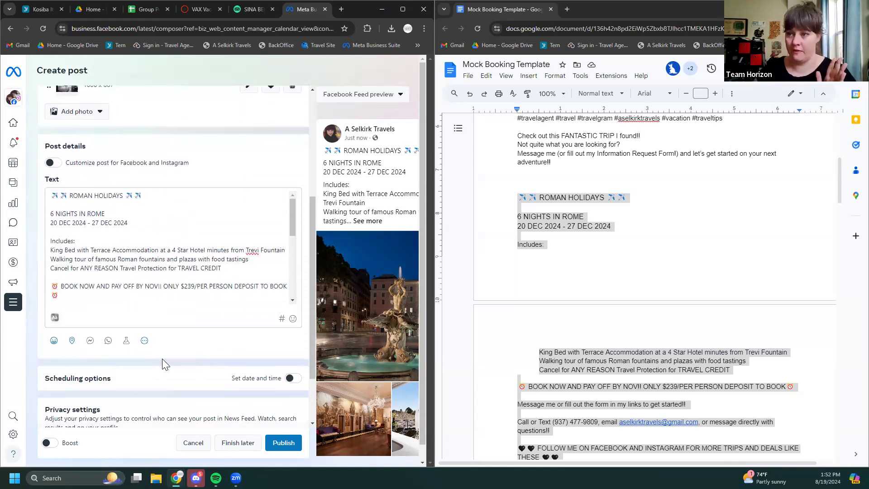
key(super+Up)
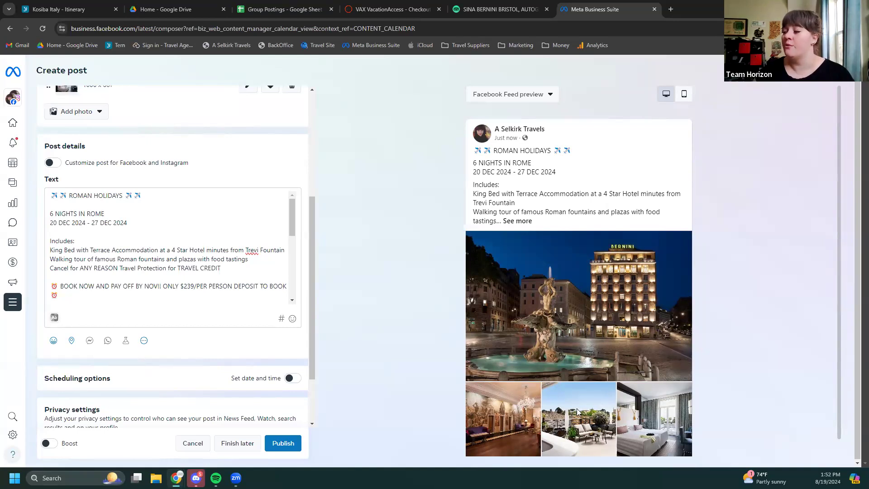
scroll(208, 262, down, 5)
triple_click(214, 260)
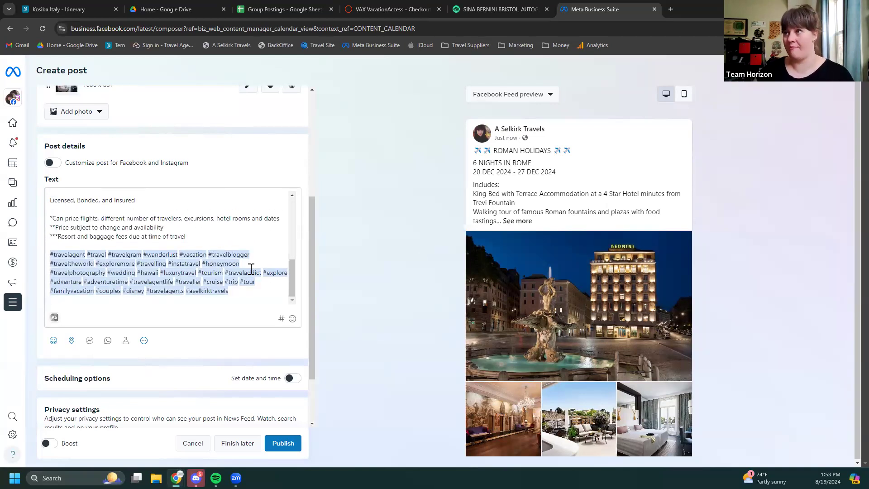
scroll(259, 345, down, 1)
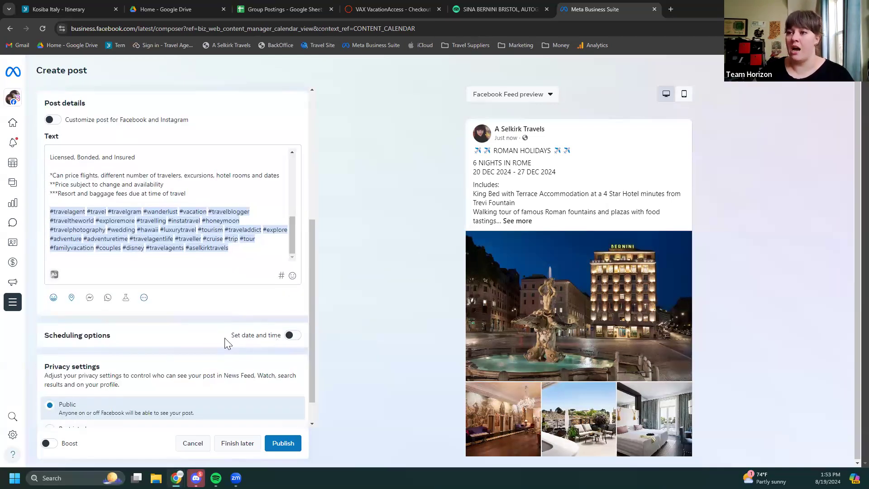
scroll(224, 338, down, 1)
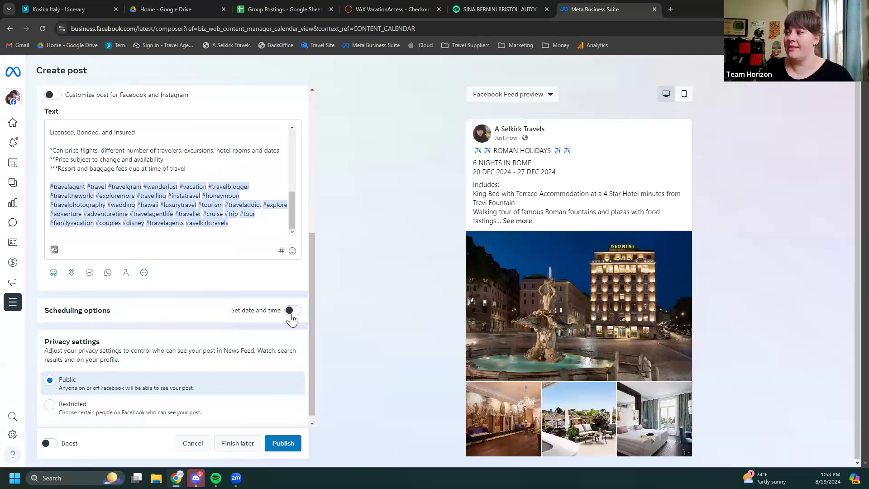
click(292, 310)
scroll(263, 317, down, 1)
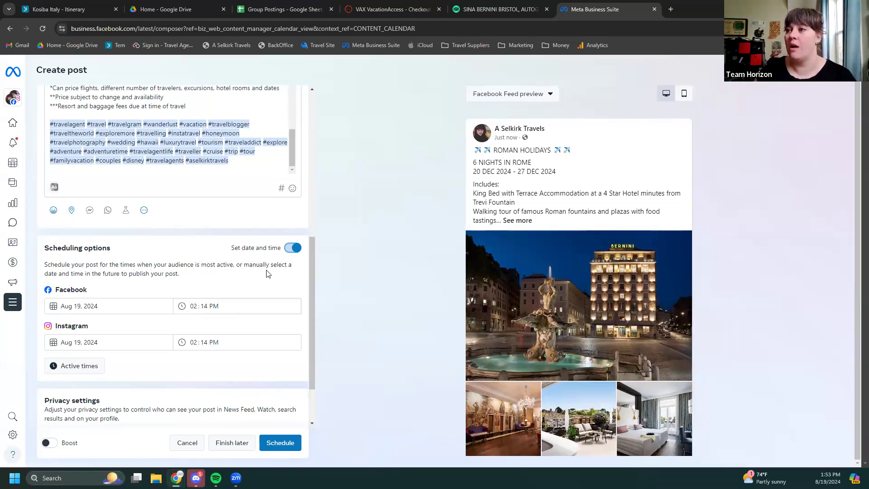
click(293, 249)
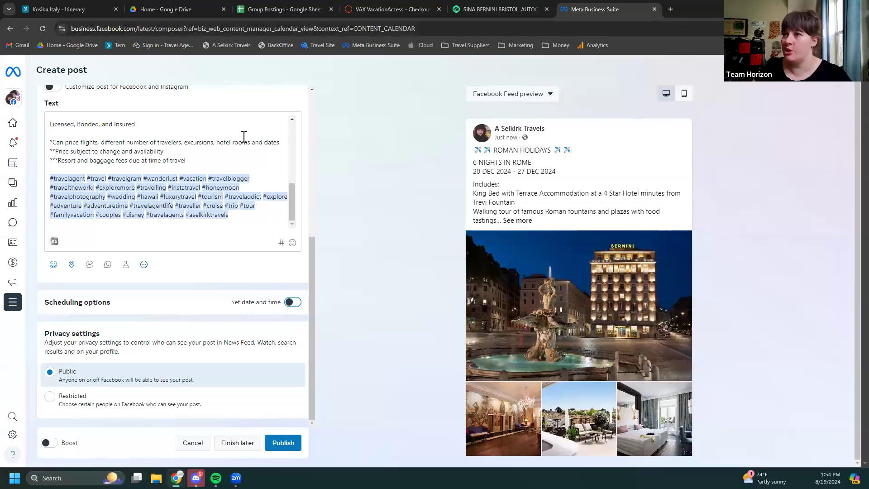
scroll(236, 154, up, 10)
scroll(161, 126, up, 2)
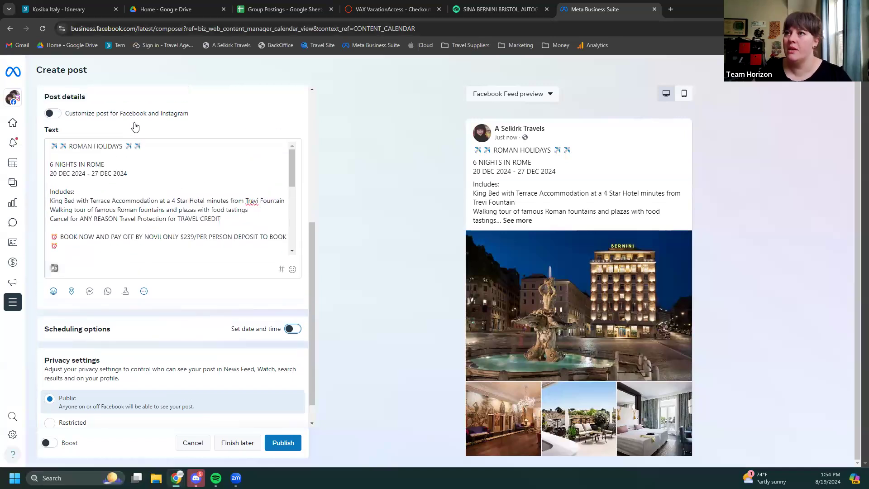
scroll(162, 176, down, 3)
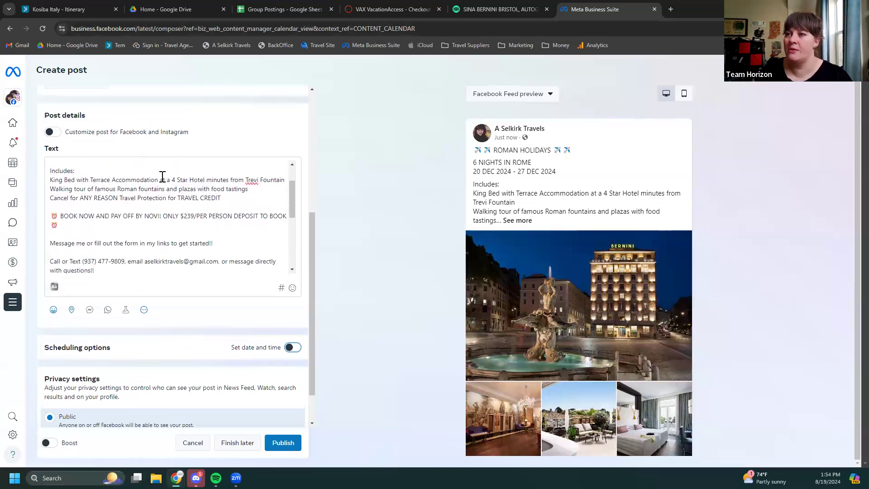
scroll(162, 176, down, 1)
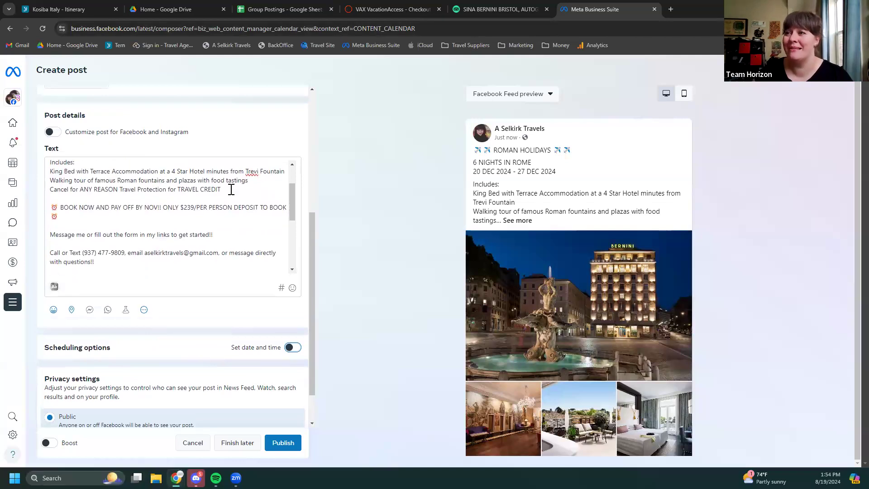
scroll(231, 190, down, 2)
scroll(231, 190, down, 3)
scroll(232, 190, down, 2)
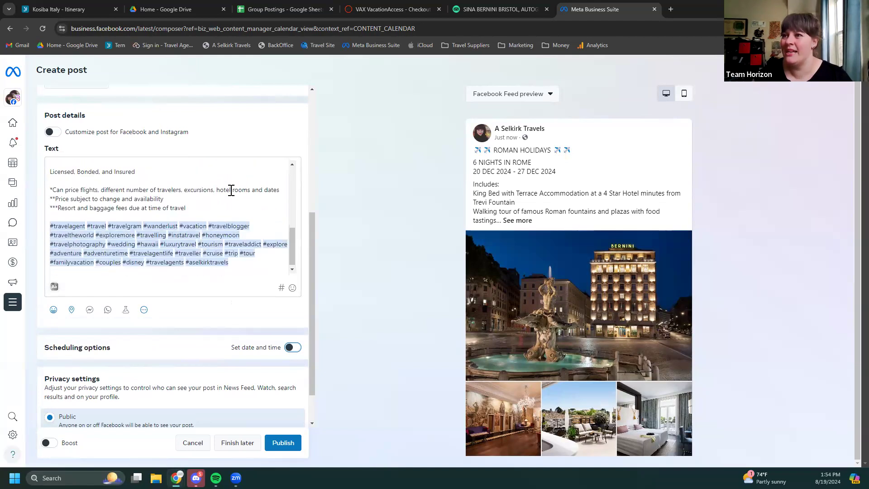
scroll(232, 189, down, 1)
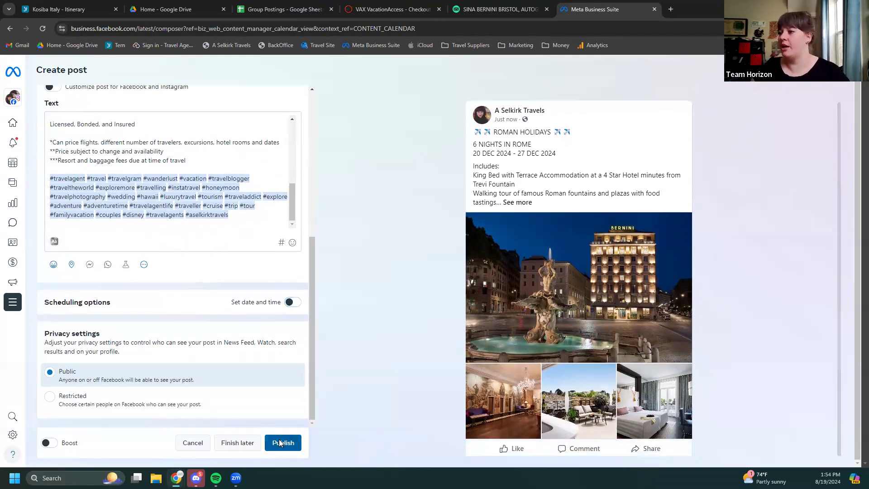
Publish the Roman Holidays post and open a blank new browser tab
click(279, 443)
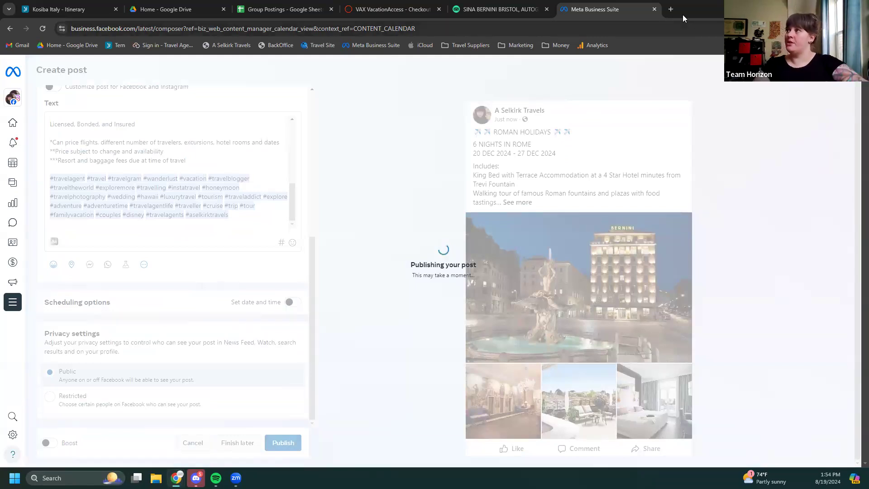
click(672, 9)
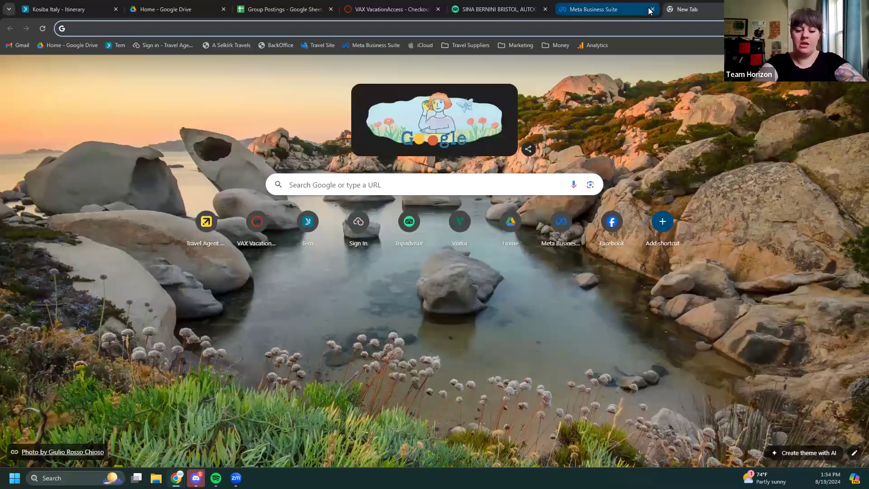
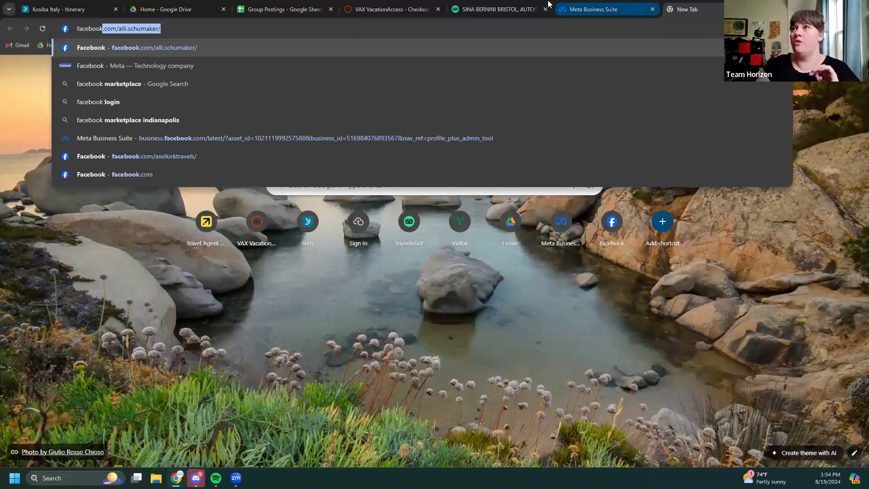
Go to facebook.com, dismiss the verified-badge offer, and switch to the A Selkirk Travels page
click(156, 53)
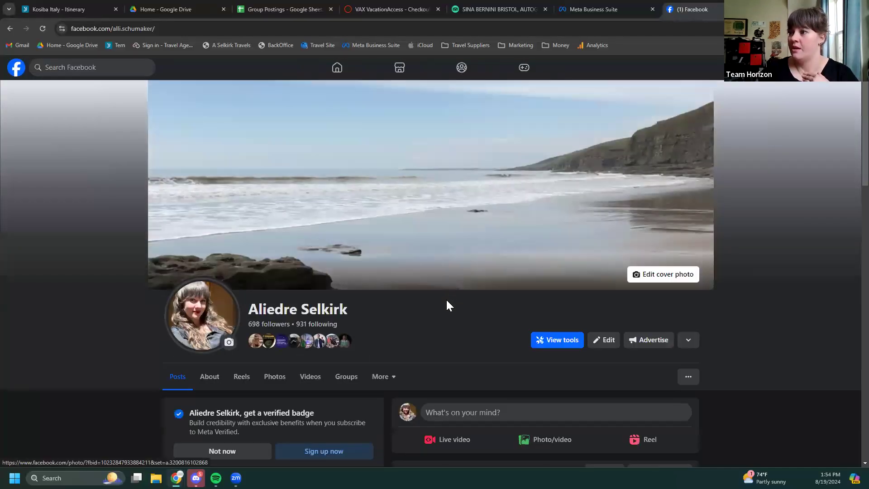
scroll(445, 300, down, 2)
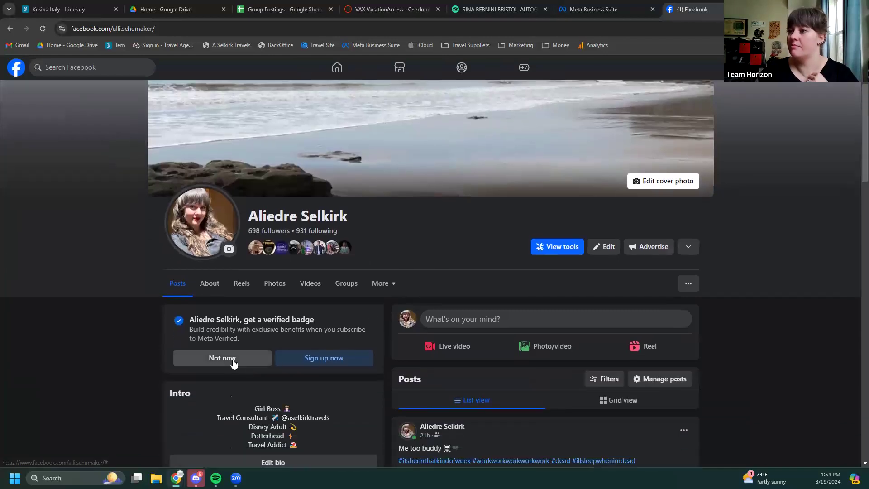
click(233, 358)
scroll(784, 391, up, 2)
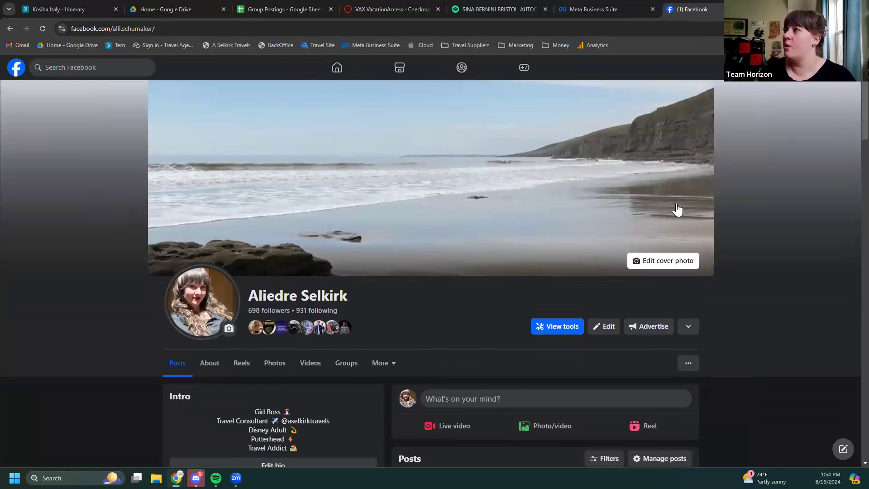
click(847, 67)
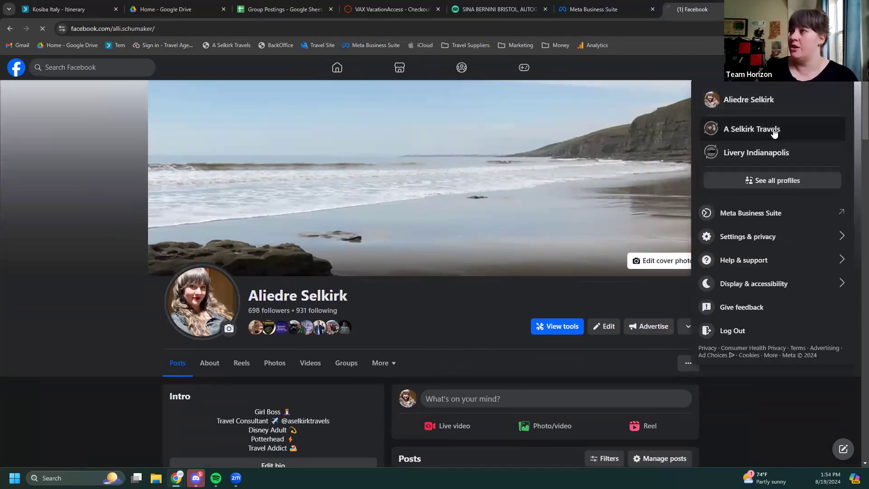
click(779, 132)
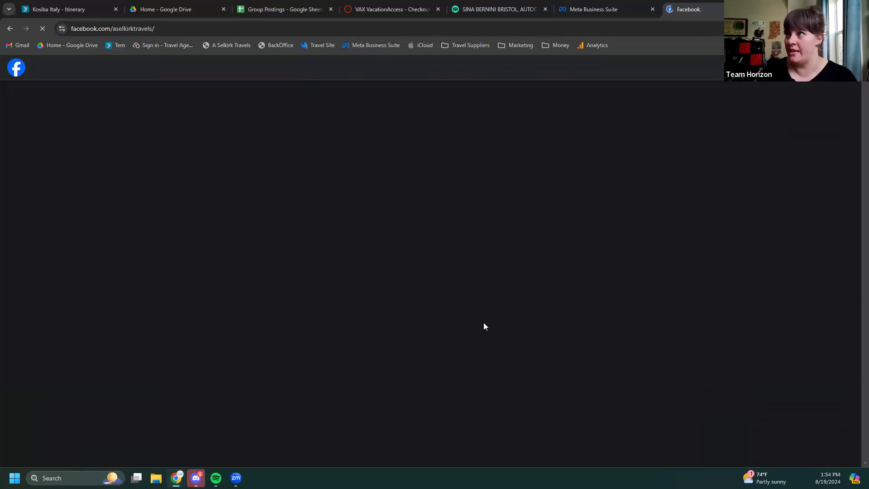
Unpin the May 20 '5 Nights in Tulum Fall Break Getaway' card from the page's Featured section
scroll(487, 311, down, 6)
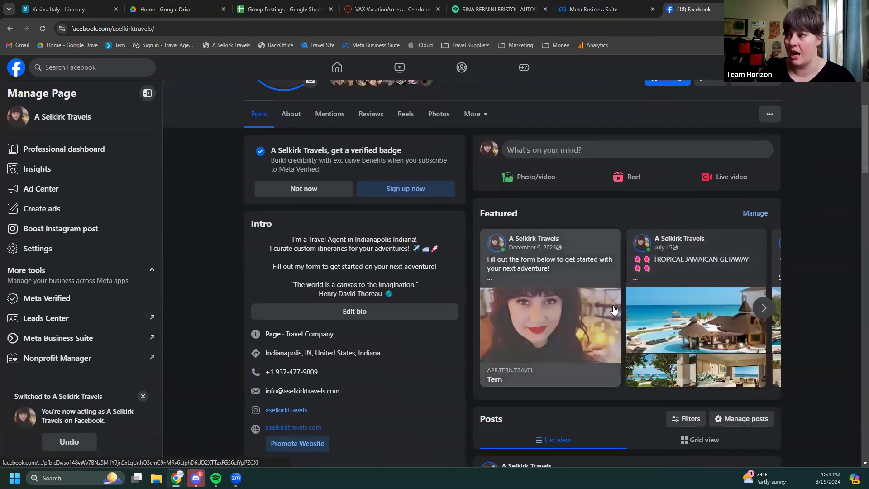
scroll(658, 294, down, 3)
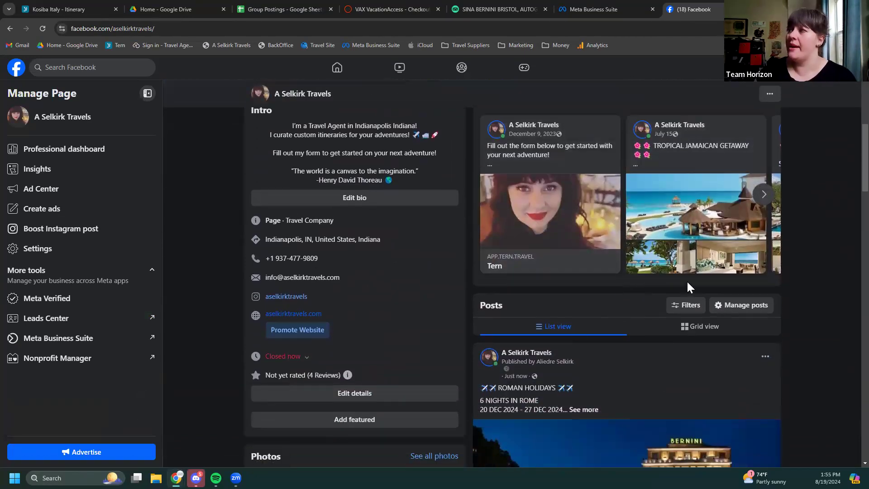
scroll(686, 281, up, 2)
click(755, 179)
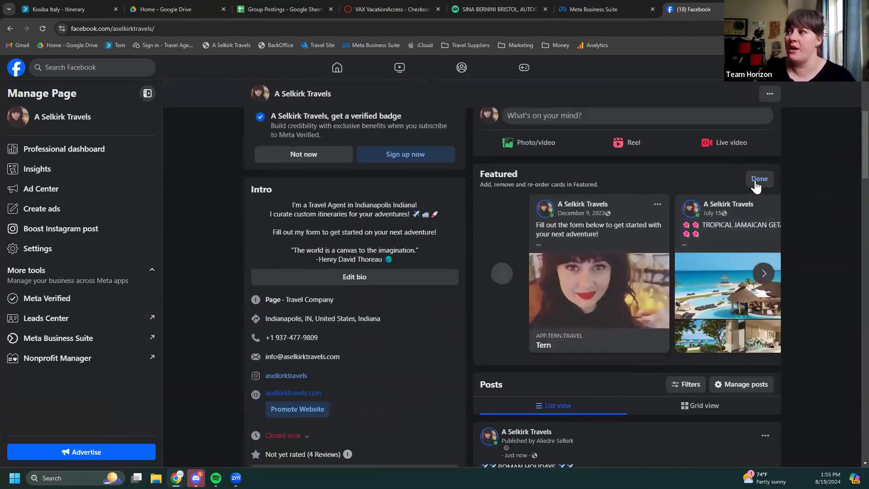
click(764, 274)
click(767, 273)
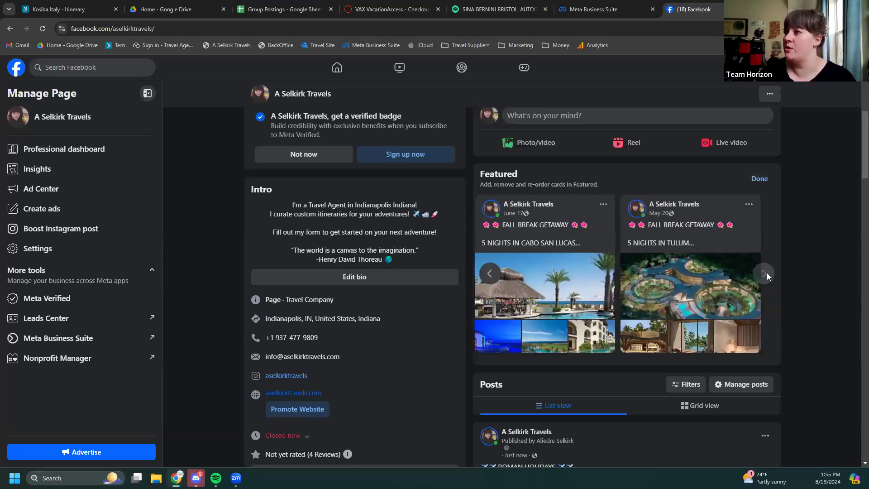
click(750, 206)
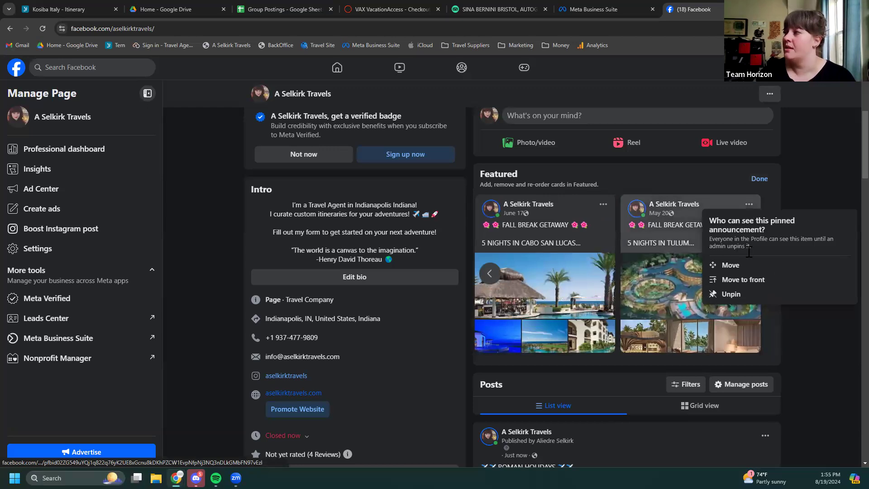
click(744, 273)
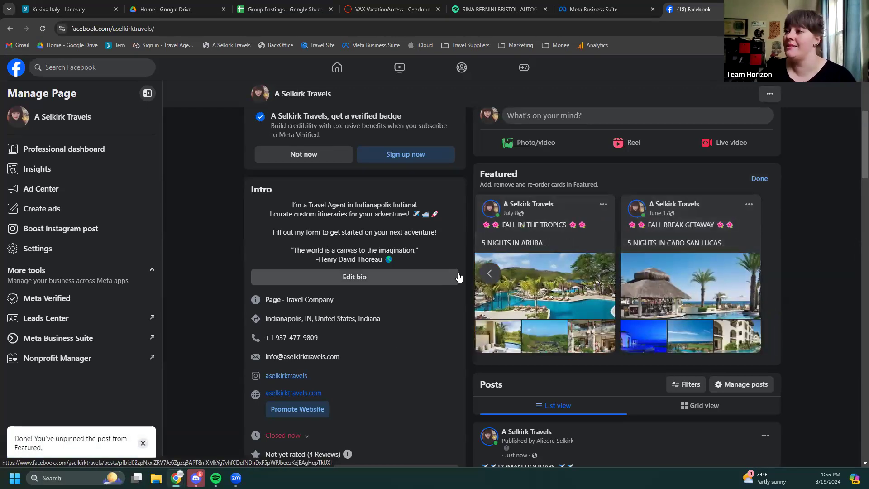
click(489, 273)
click(489, 273)
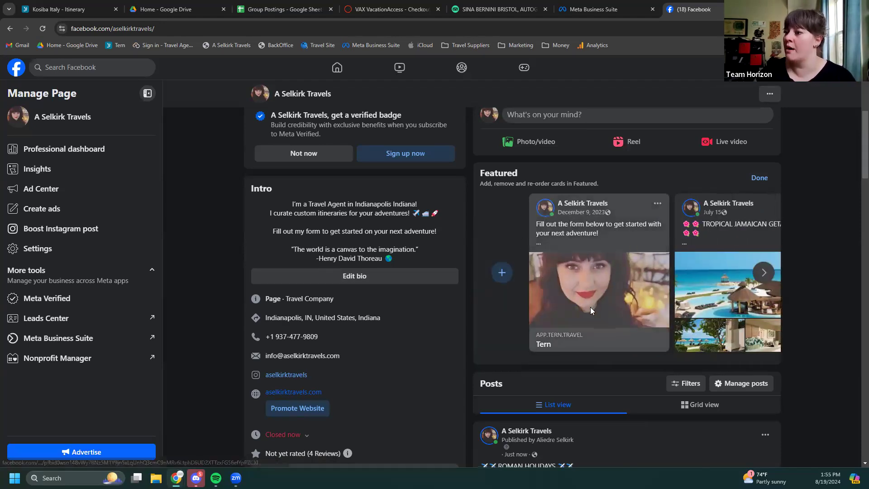
Pin the Roman Holidays post to the A Selkirk Travels page
scroll(590, 309, down, 3)
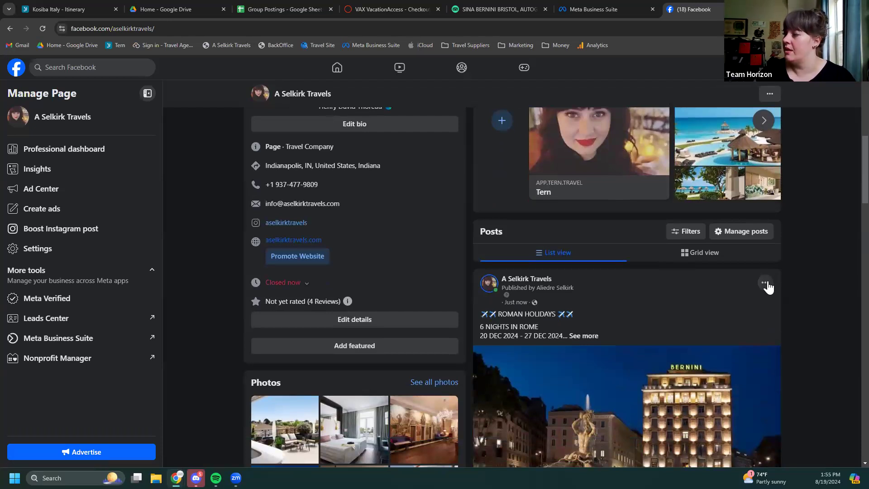
click(765, 284)
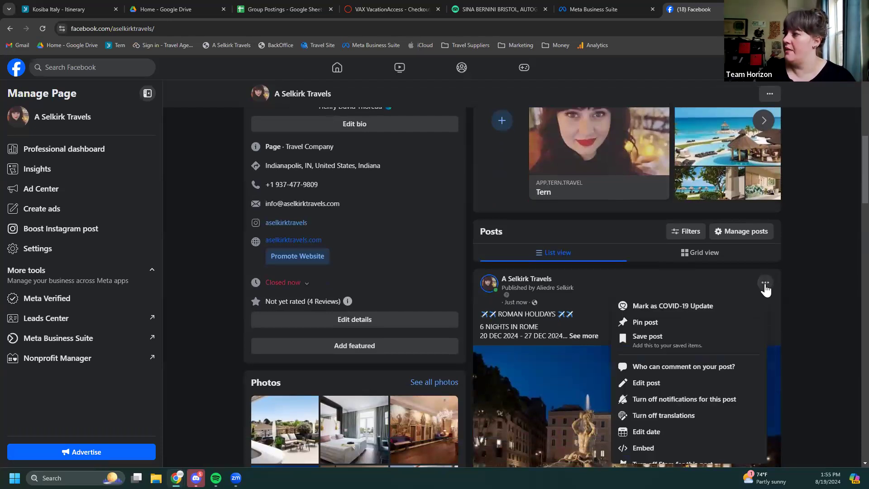
click(691, 320)
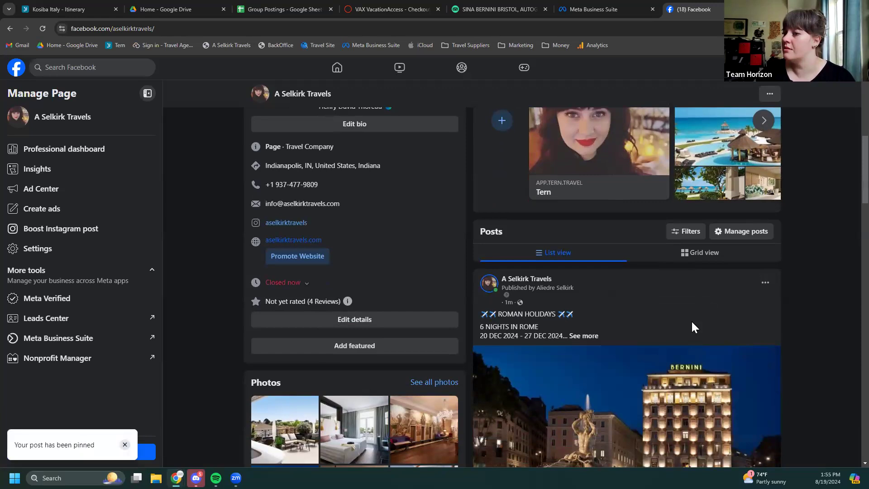
Move the Roman Holidays card to the front of the Featured cards and finish editing
scroll(670, 338, up, 3)
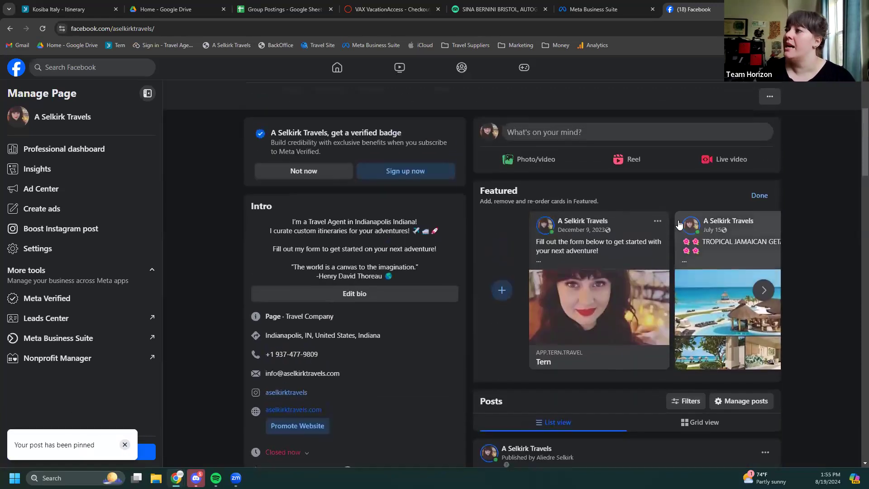
click(659, 222)
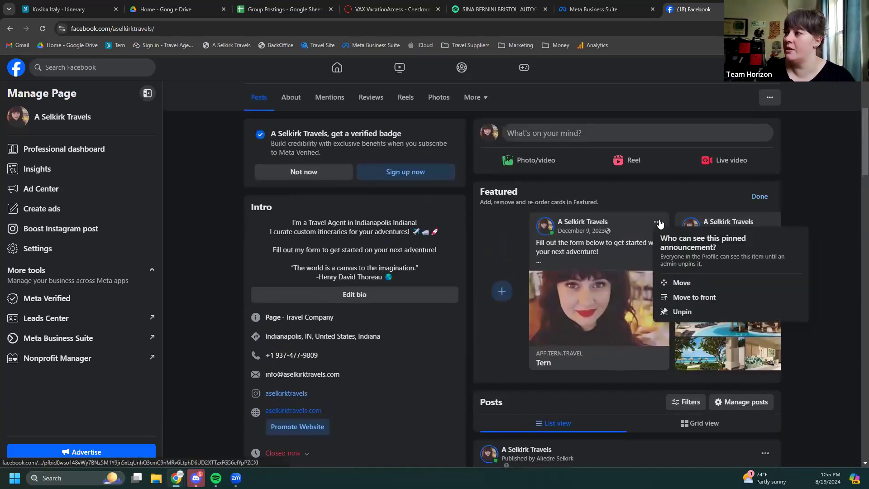
click(681, 299)
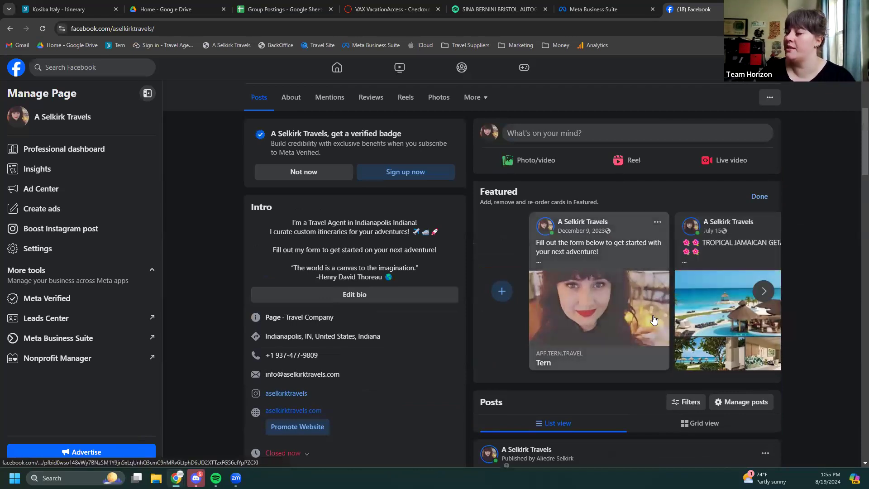
click(759, 197)
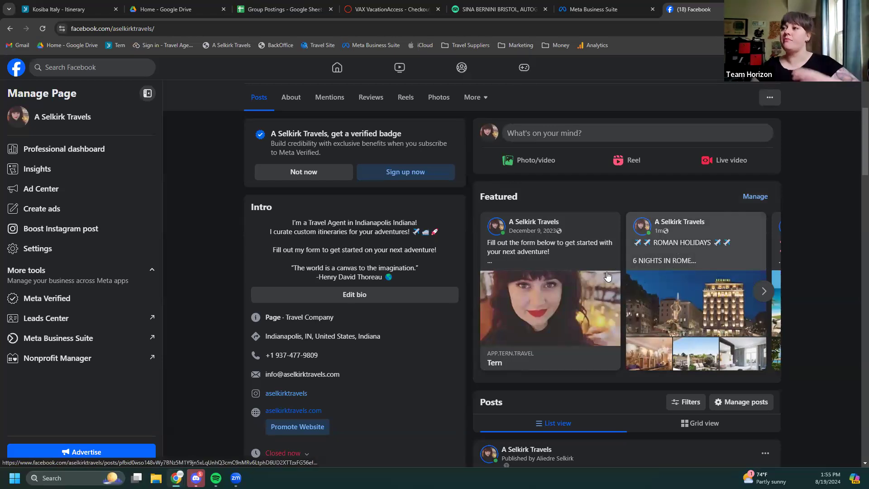
scroll(629, 271, up, 3)
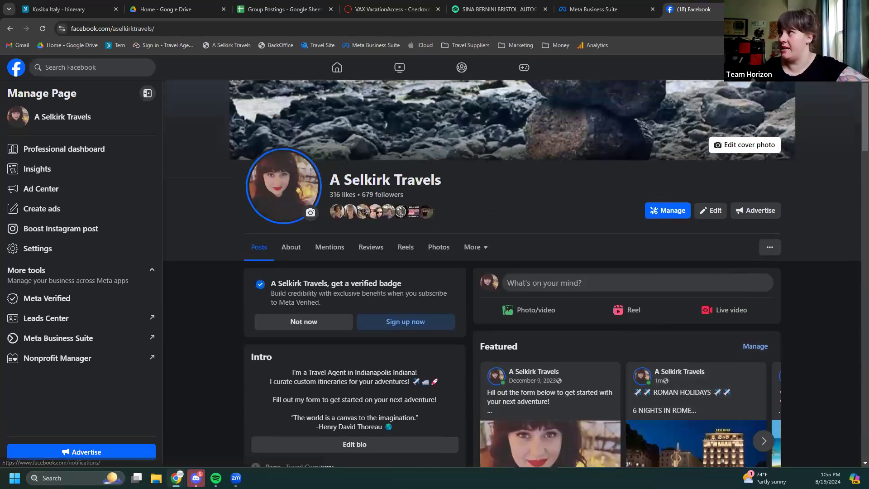
Switch from the page to the personal profile and go to the home feed
click(842, 67)
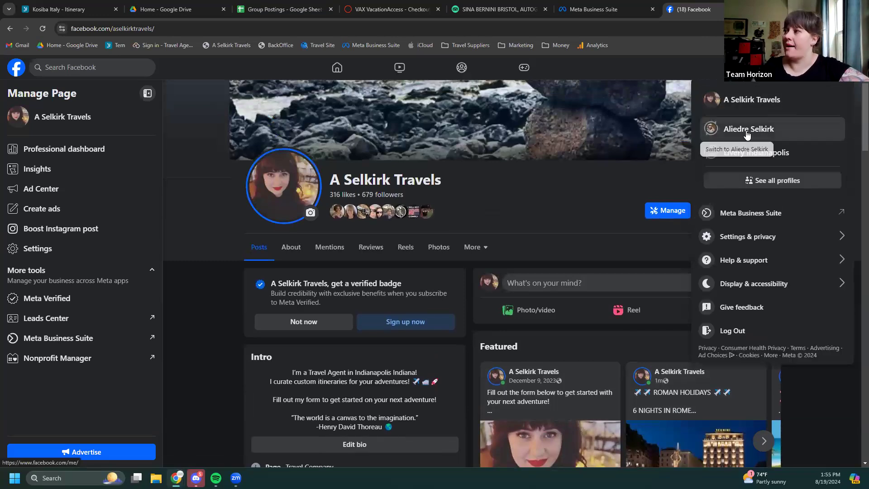
click(747, 131)
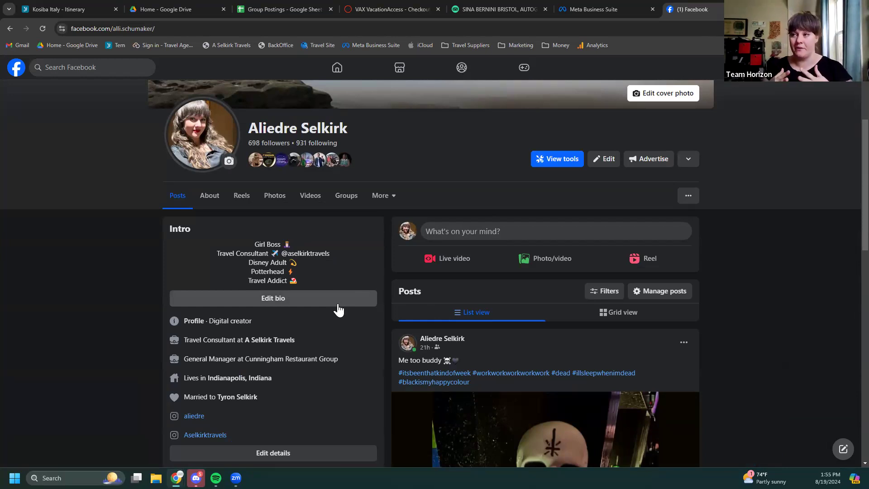
click(14, 69)
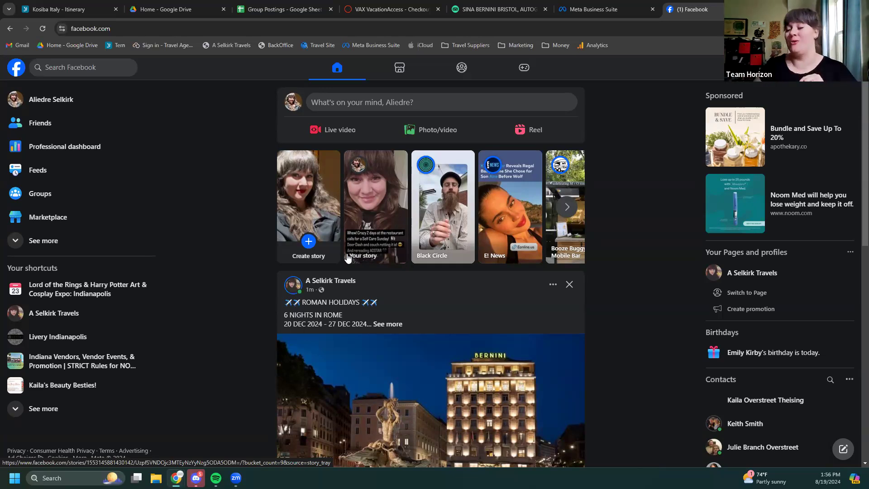
Scroll the feed to the Roman Holidays post, then bring up the Group Postings spreadsheet
scroll(585, 295, down, 2)
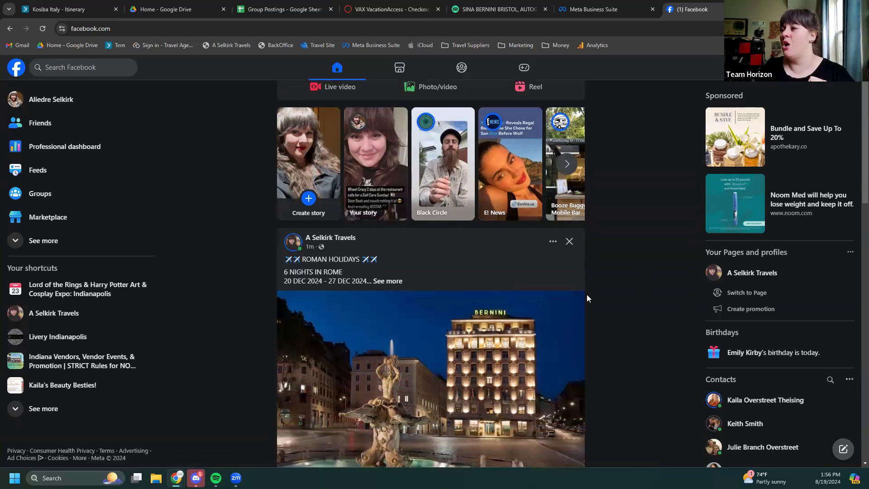
scroll(589, 296, down, 1)
scroll(613, 299, down, 1)
scroll(621, 302, down, 2)
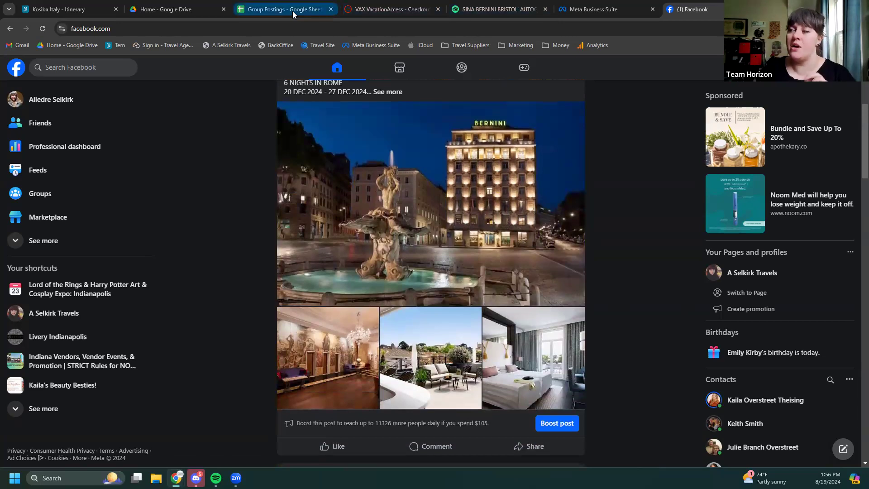
click(293, 11)
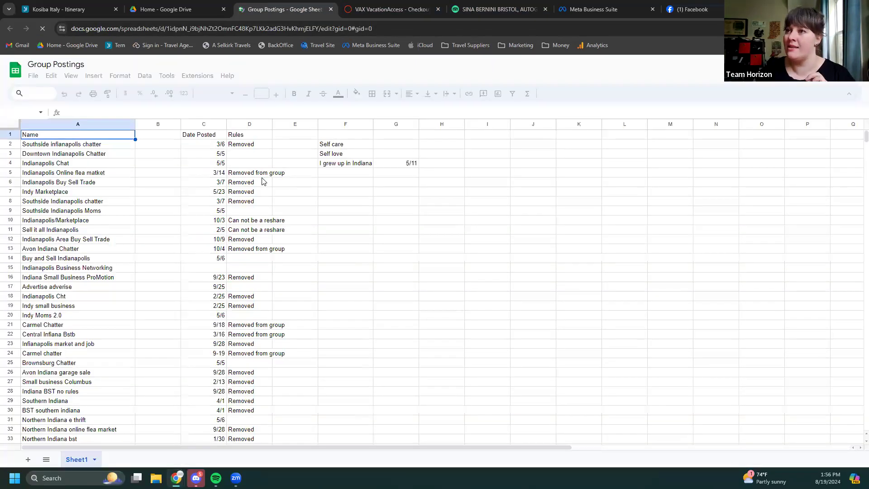
Review the group posting rules in column D: No reshare, M/W/F for City of Franklin, Only on Friday thread
scroll(263, 181, down, 3)
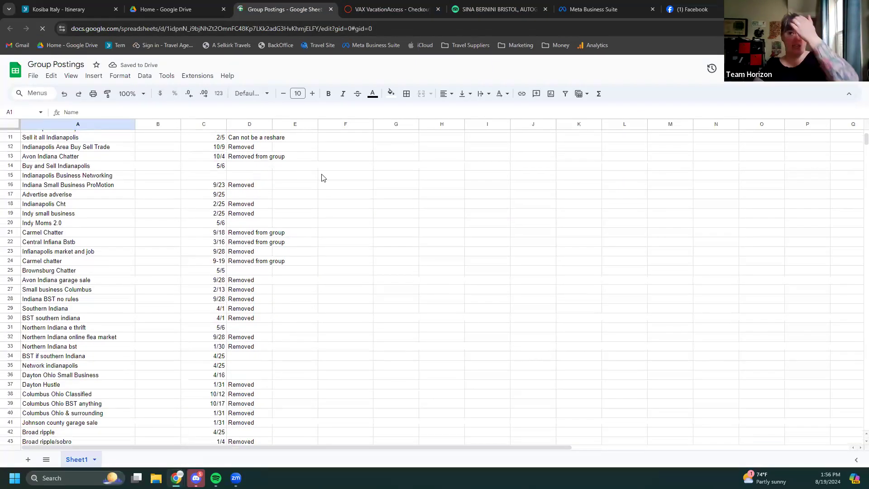
scroll(285, 218, down, 7)
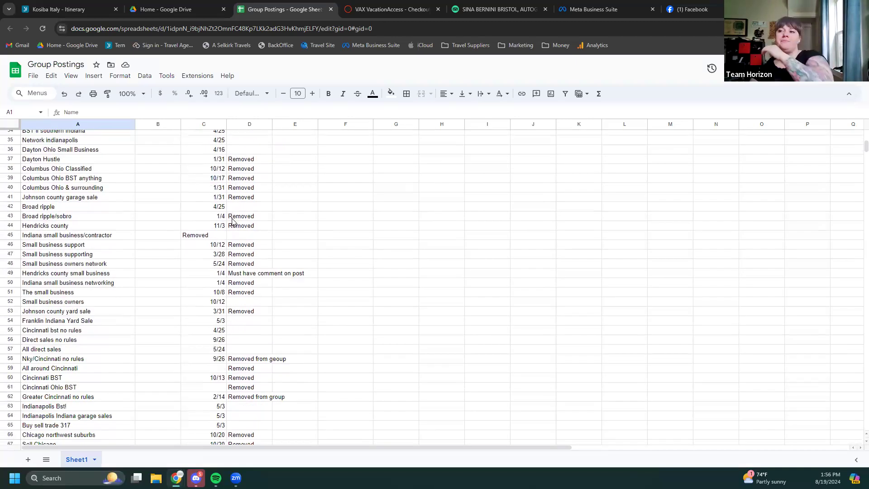
scroll(232, 221, down, 5)
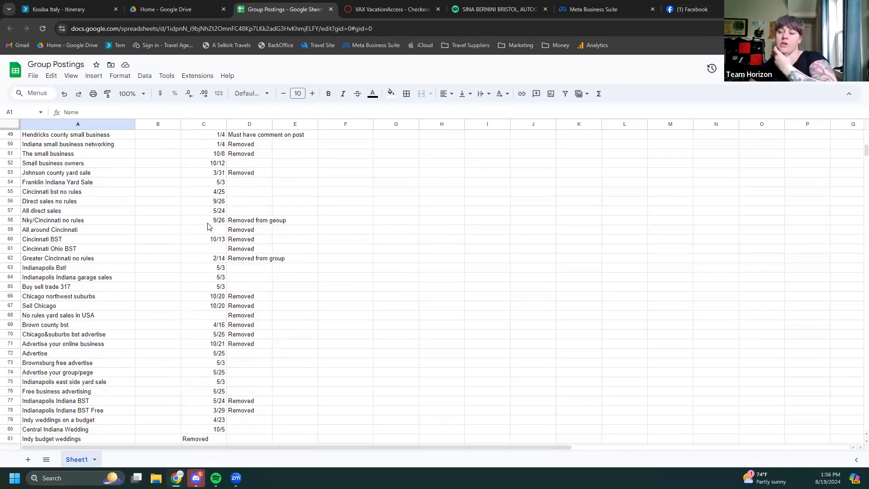
scroll(210, 227, down, 3)
scroll(207, 219, down, 8)
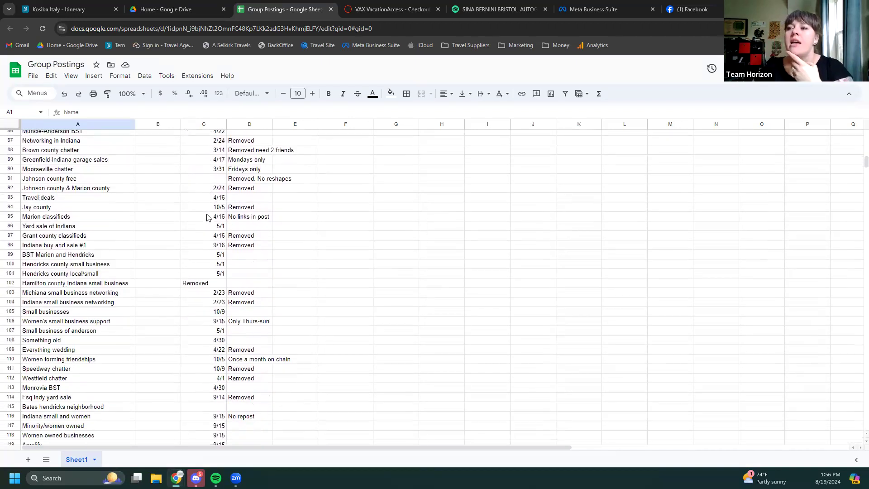
scroll(206, 219, down, 3)
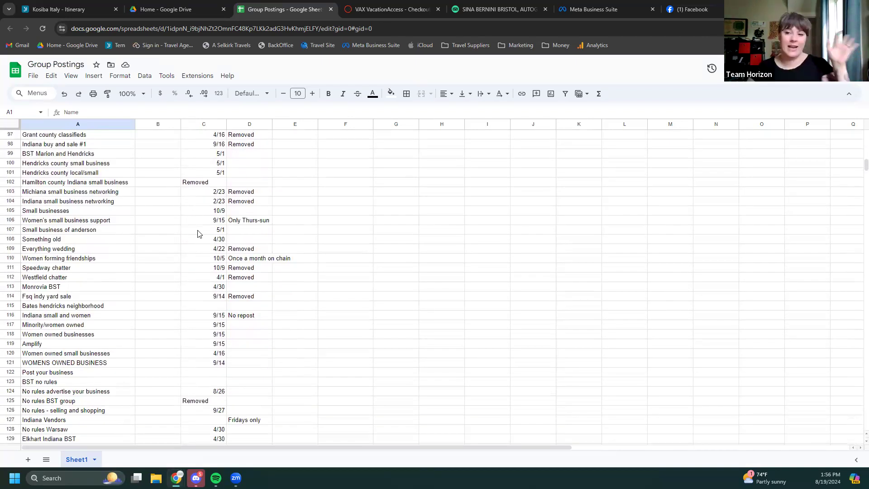
scroll(239, 246, down, 3)
scroll(240, 246, down, 6)
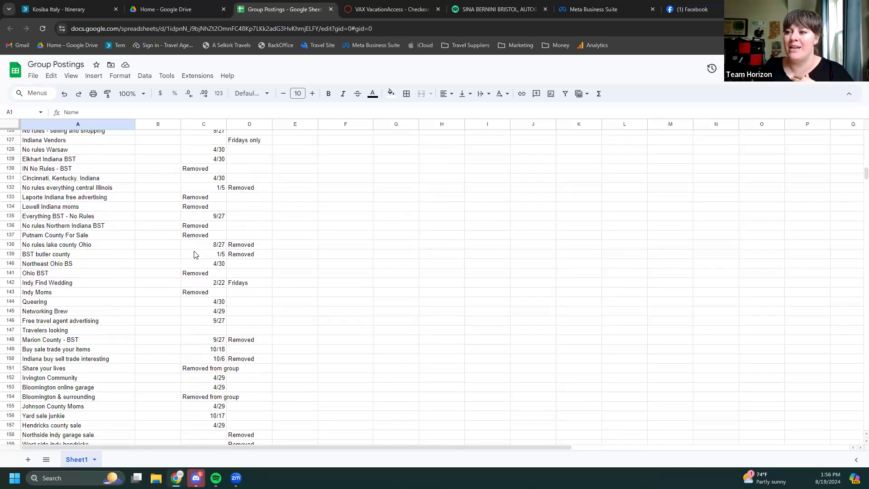
scroll(295, 398, down, 4)
scroll(253, 395, down, 3)
scroll(253, 395, down, 4)
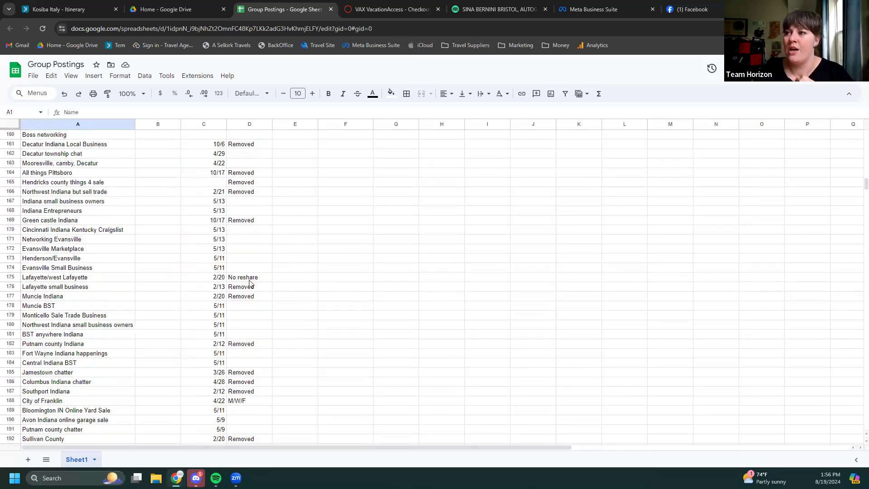
click(249, 280)
scroll(249, 305, down, 3)
click(241, 318)
scroll(202, 372, down, 2)
scroll(202, 371, down, 5)
click(250, 360)
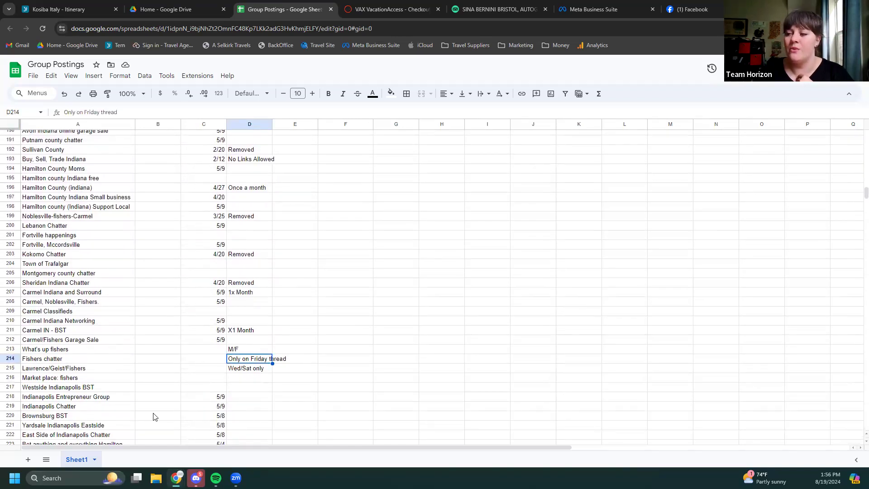
scroll(165, 394, down, 4)
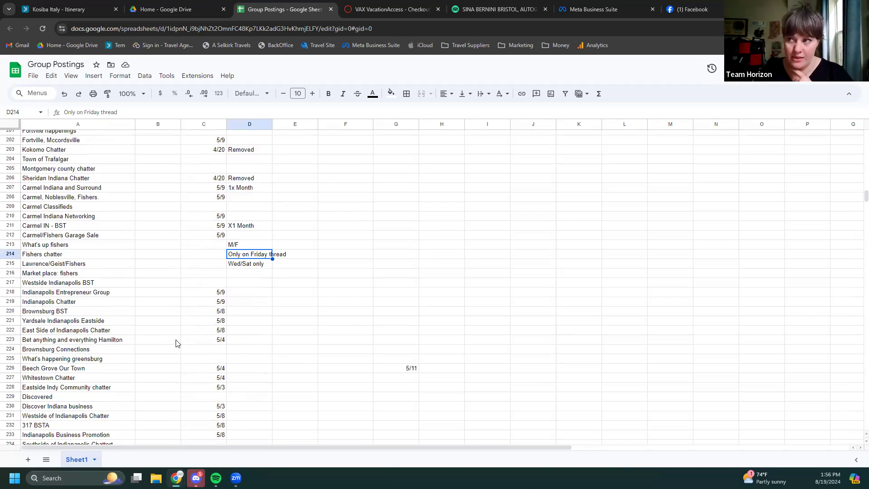
scroll(197, 308, down, 4)
Scan the Group Postings list once more, then return to the Facebook feed
scroll(210, 307, up, 4)
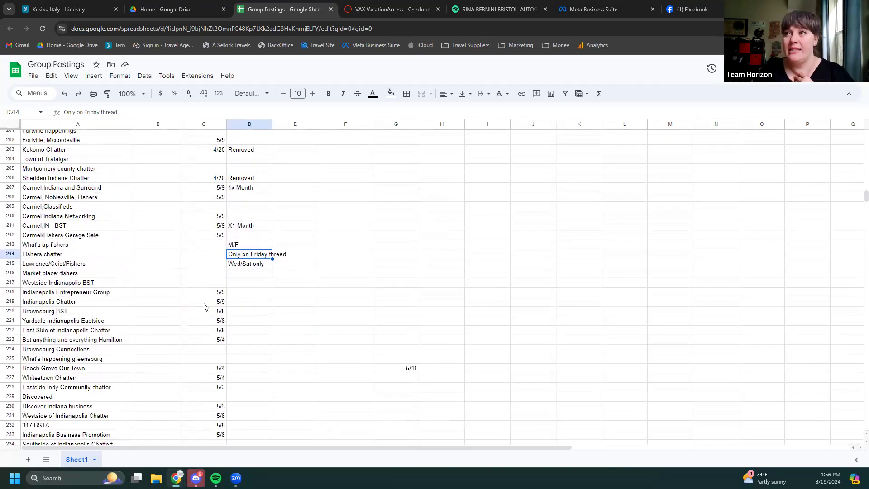
scroll(204, 307, up, 18)
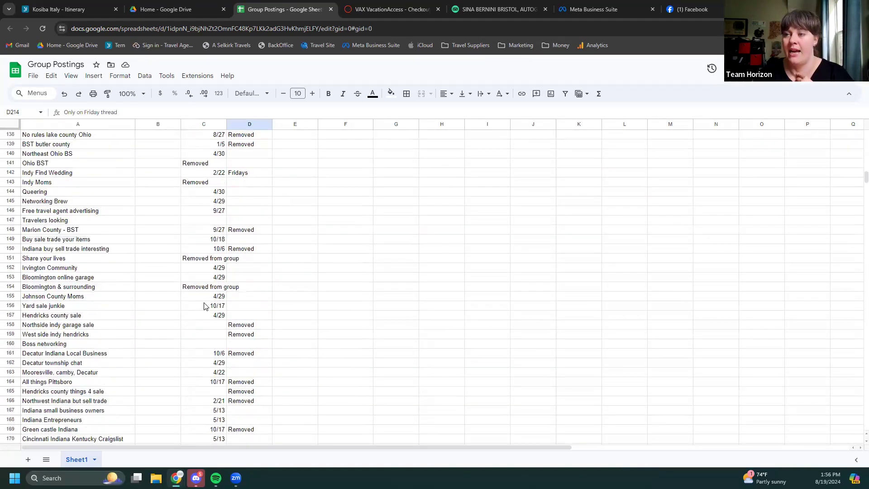
scroll(203, 307, up, 20)
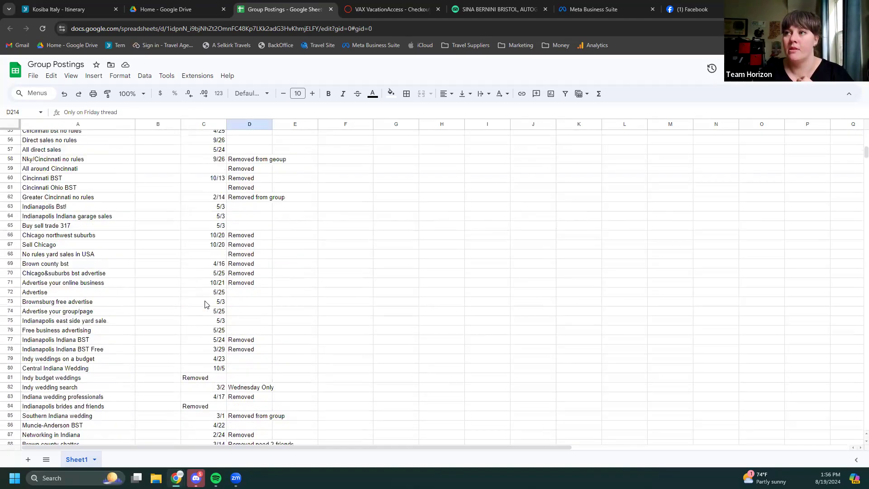
scroll(204, 307, up, 3)
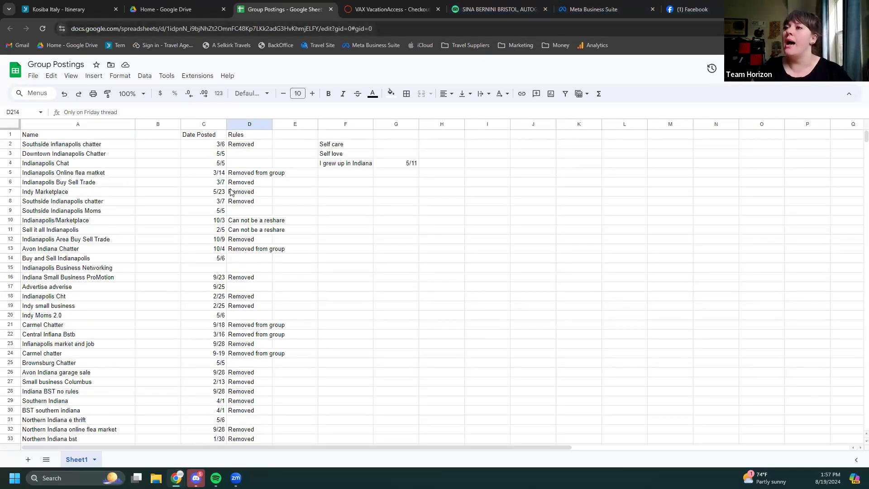
scroll(159, 317, down, 5)
scroll(159, 317, down, 20)
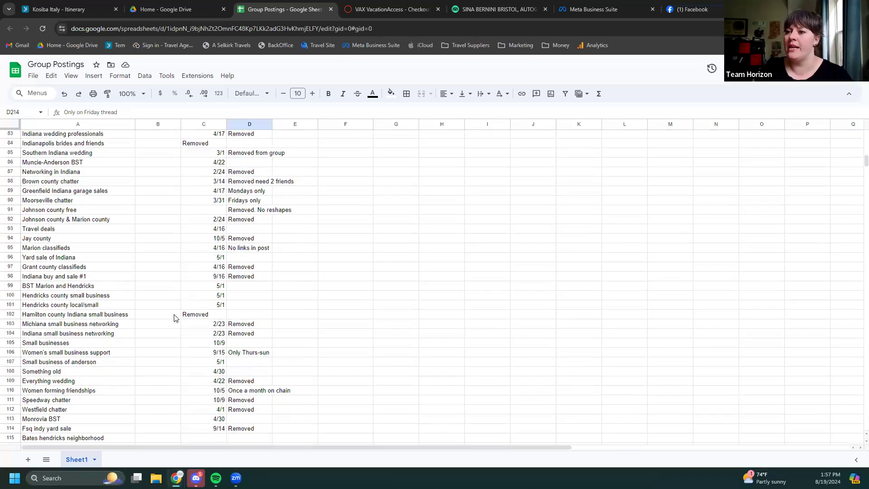
scroll(172, 324, down, 20)
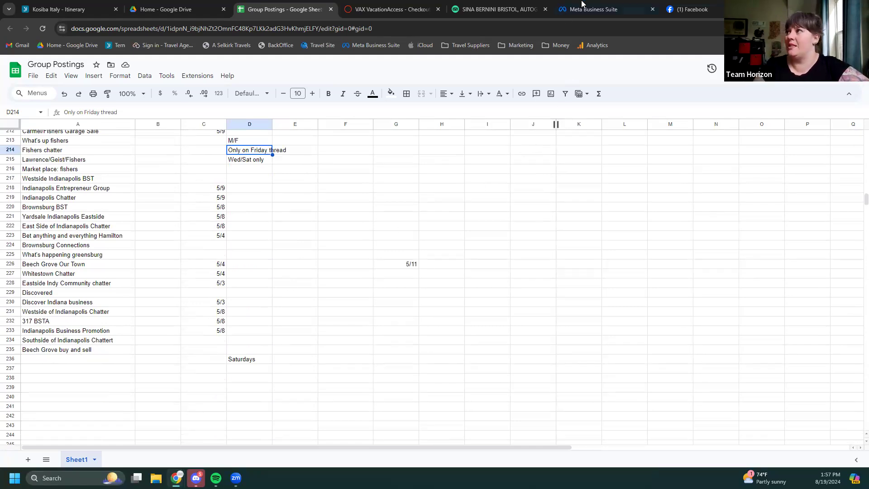
click(704, 8)
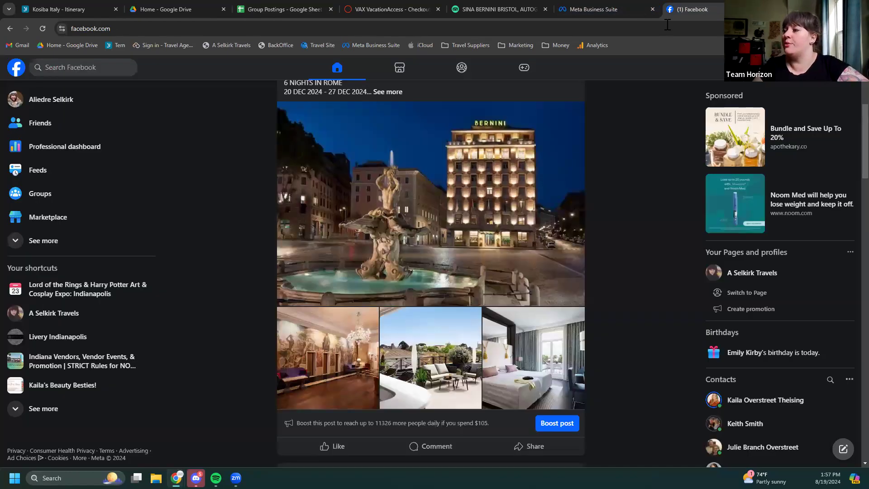
Open the sharing options for the Rome package post
scroll(362, 269, up, 1)
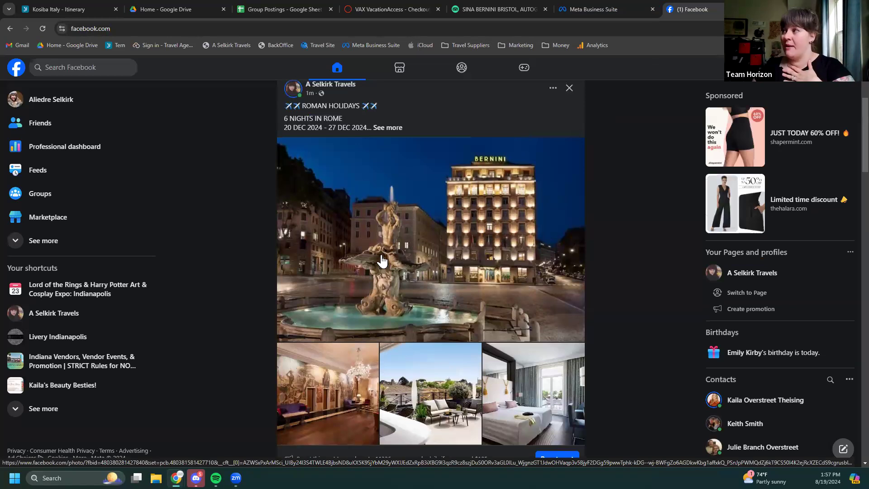
scroll(382, 262, up, 1)
scroll(381, 262, down, 3)
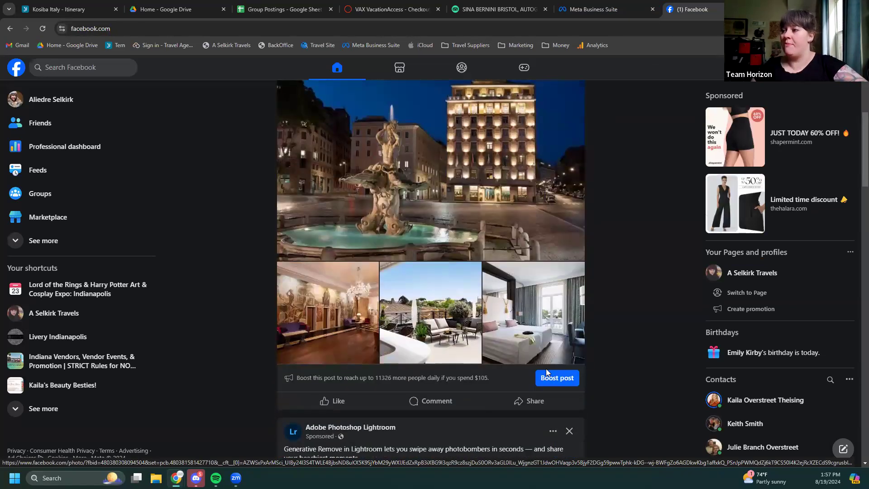
click(524, 404)
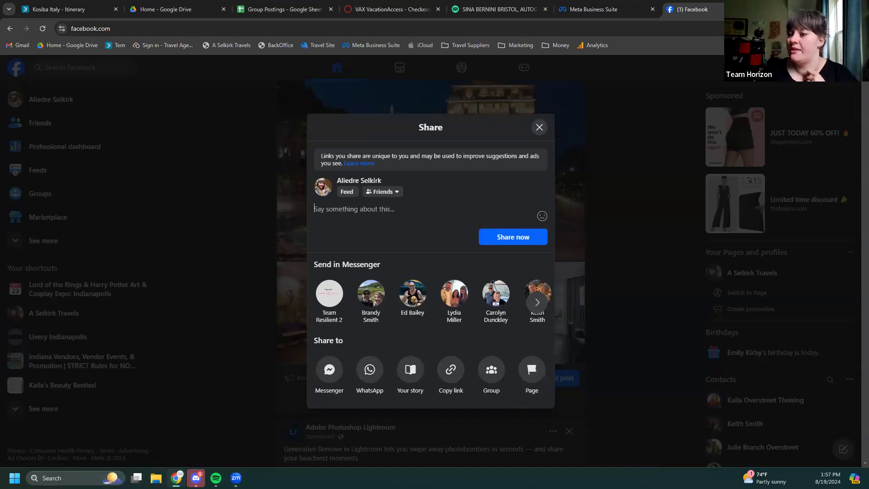
Copy the promo lines from the Mock Booking Template document
mouse_move(176, 475)
click(238, 445)
scroll(643, 276, up, 2)
scroll(634, 287, down, 1)
drag(589, 285, 516, 259)
key(ctrl+c)
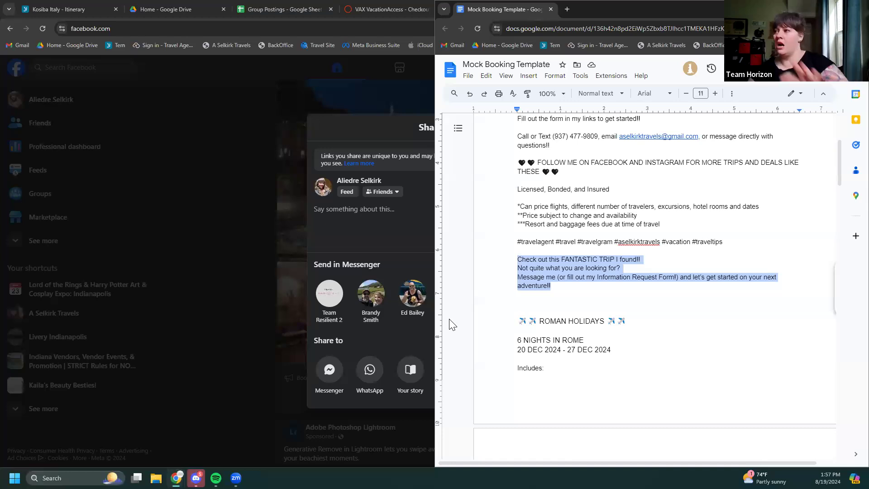
click(368, 221)
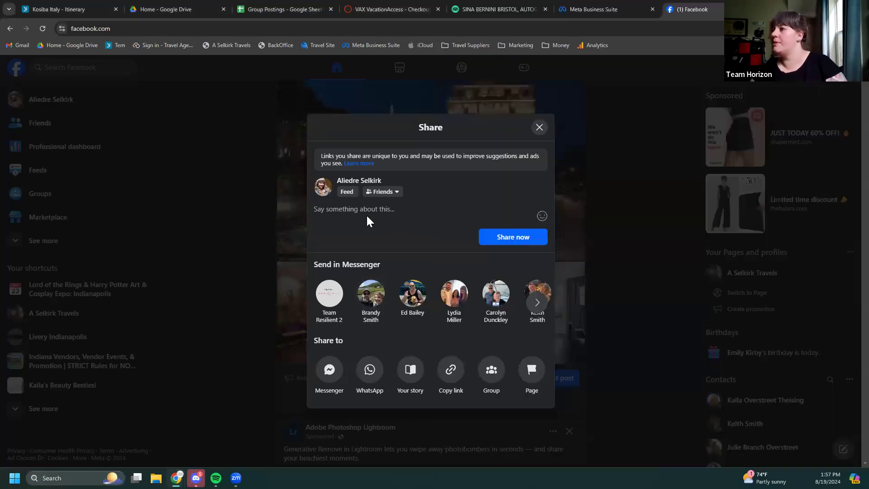
Paste the 'Check out this FANTASTIC TRIP I found!!' caption and choose sharing to a group
click(324, 221)
key(ctrl+v)
scroll(442, 220, up, 1)
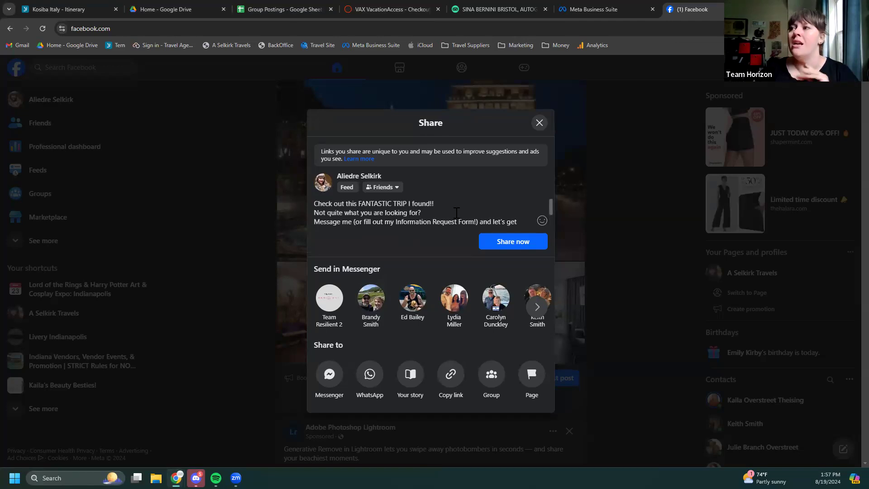
scroll(455, 213, down, 2)
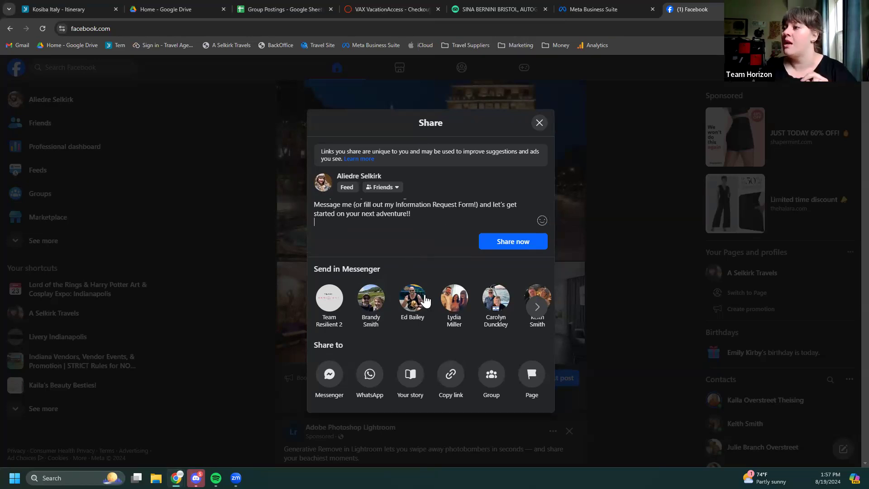
click(490, 375)
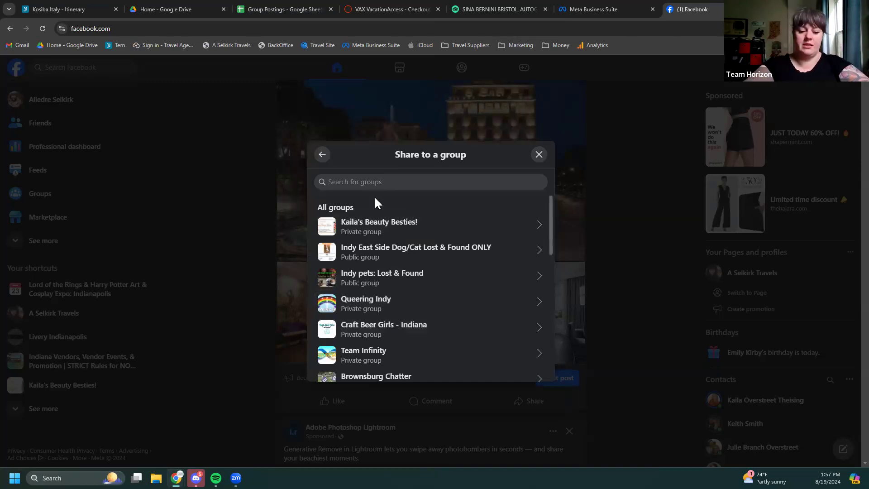
Search 'indianapolis bus', pick Indianapolis Business Promotion, and paste the promotional caption into the post
text(indianapolis bus)
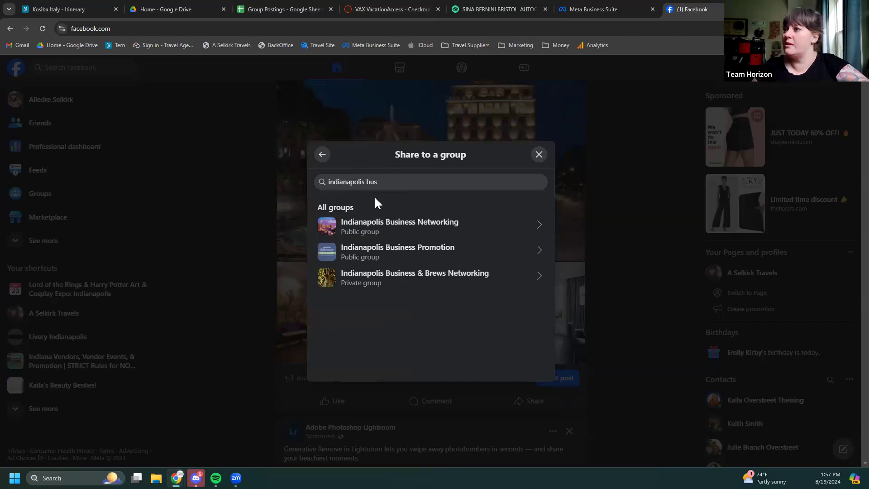
click(392, 252)
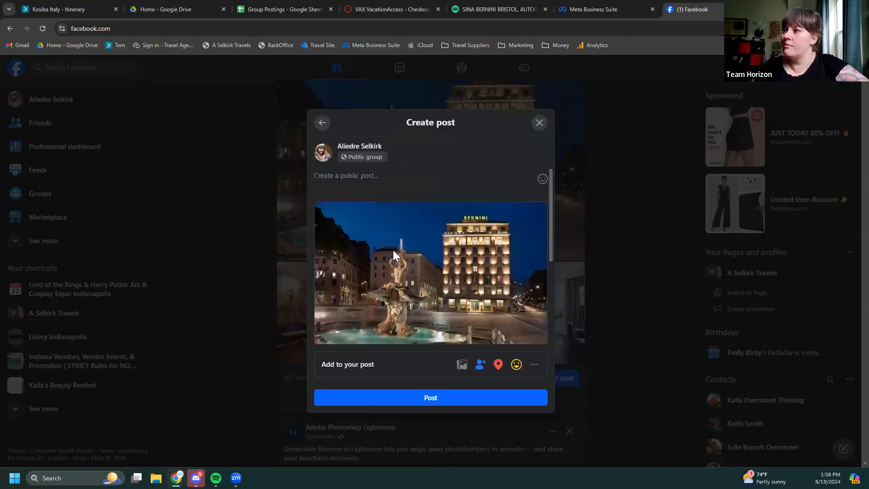
click(347, 175)
key(ctrl+v)
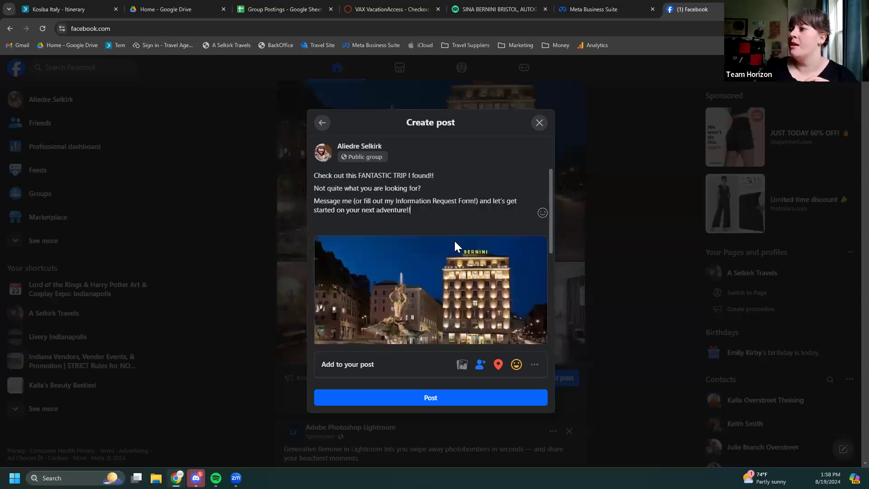
scroll(453, 244, down, 3)
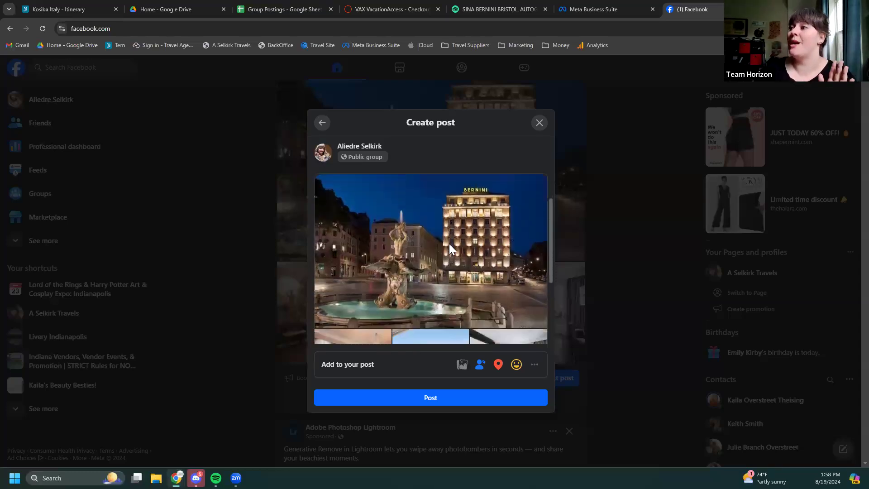
Post the share to Indianapolis Business Promotion, retrying after the 'Sorry, something went wrong' error
click(410, 402)
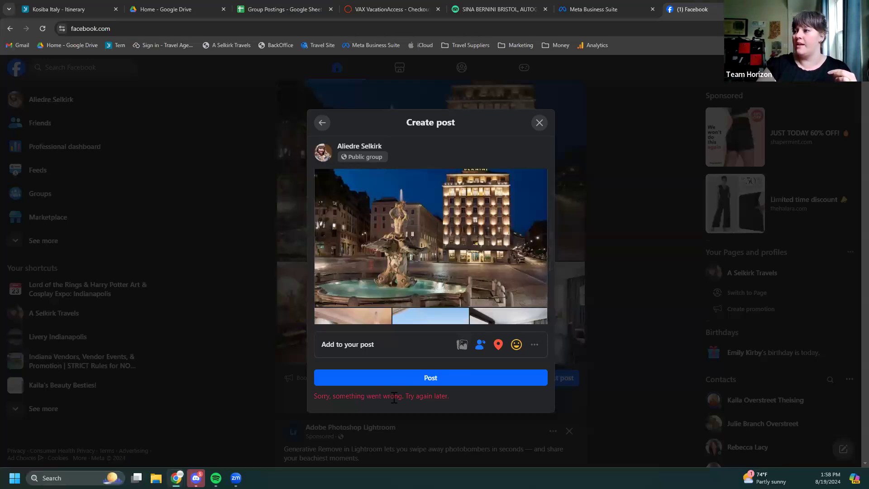
click(407, 381)
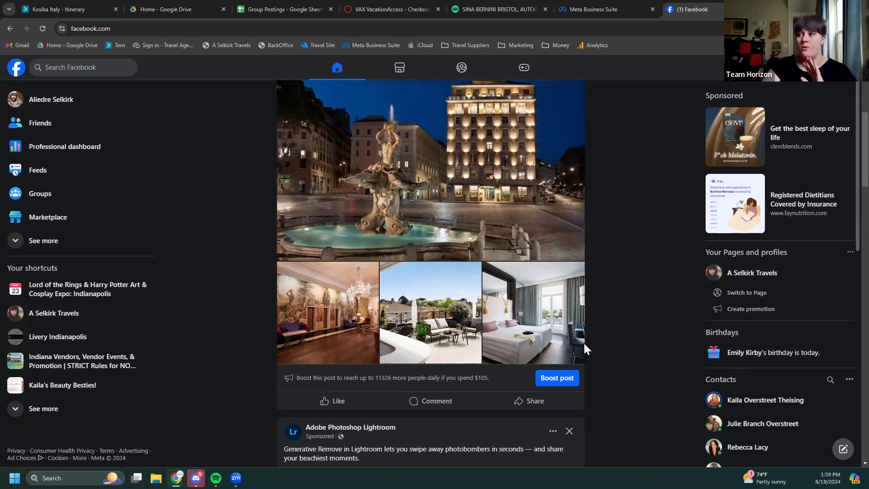
scroll(566, 344, up, 3)
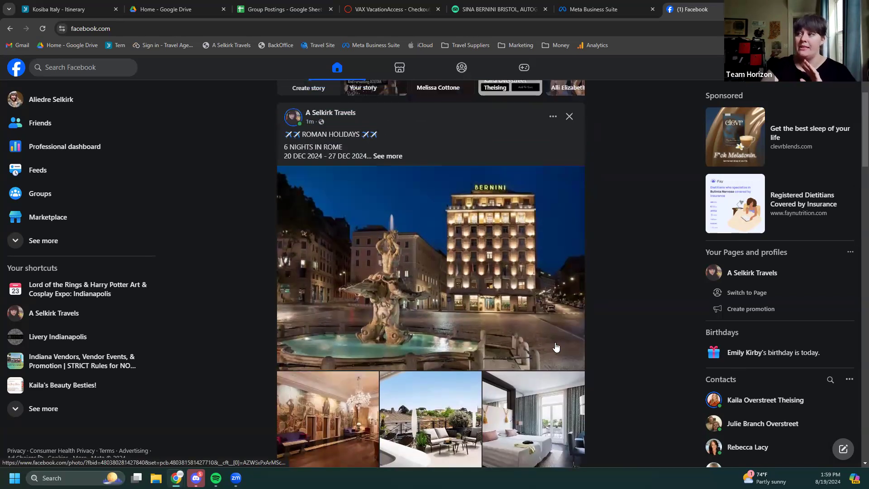